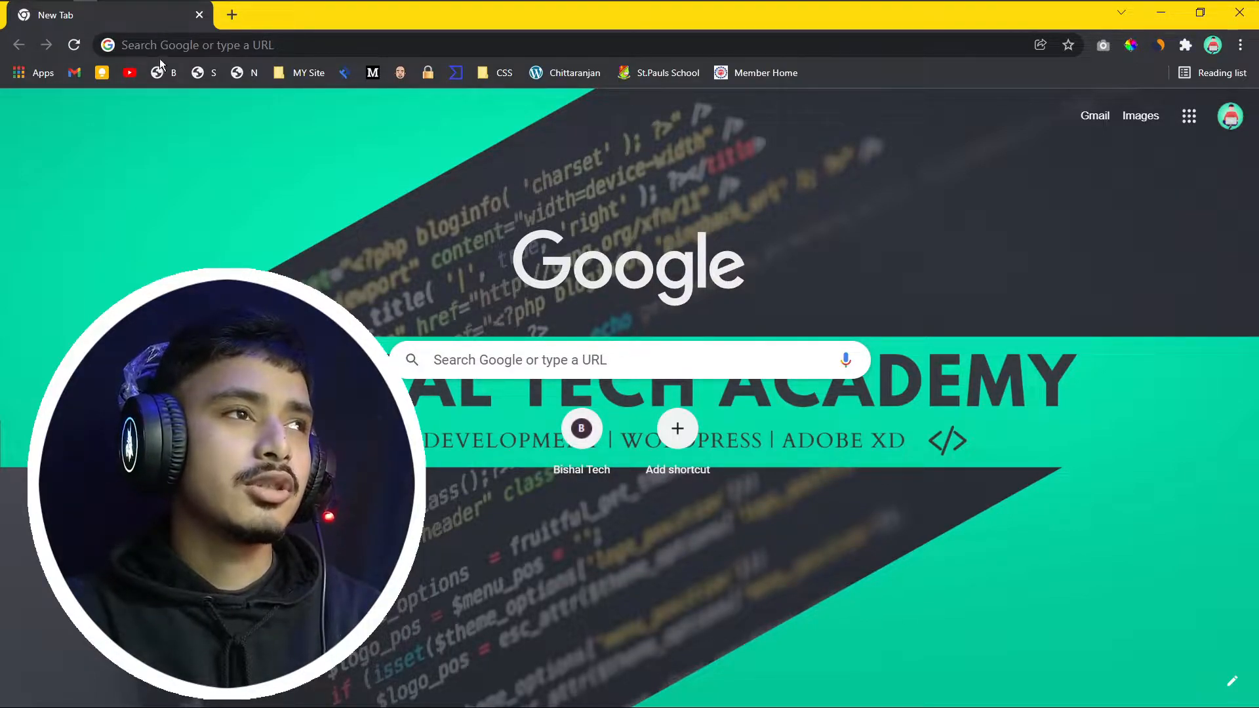
# Step: Focus Chrome's address bar in a fresh tab to start a web search
pyautogui.click(162, 40)
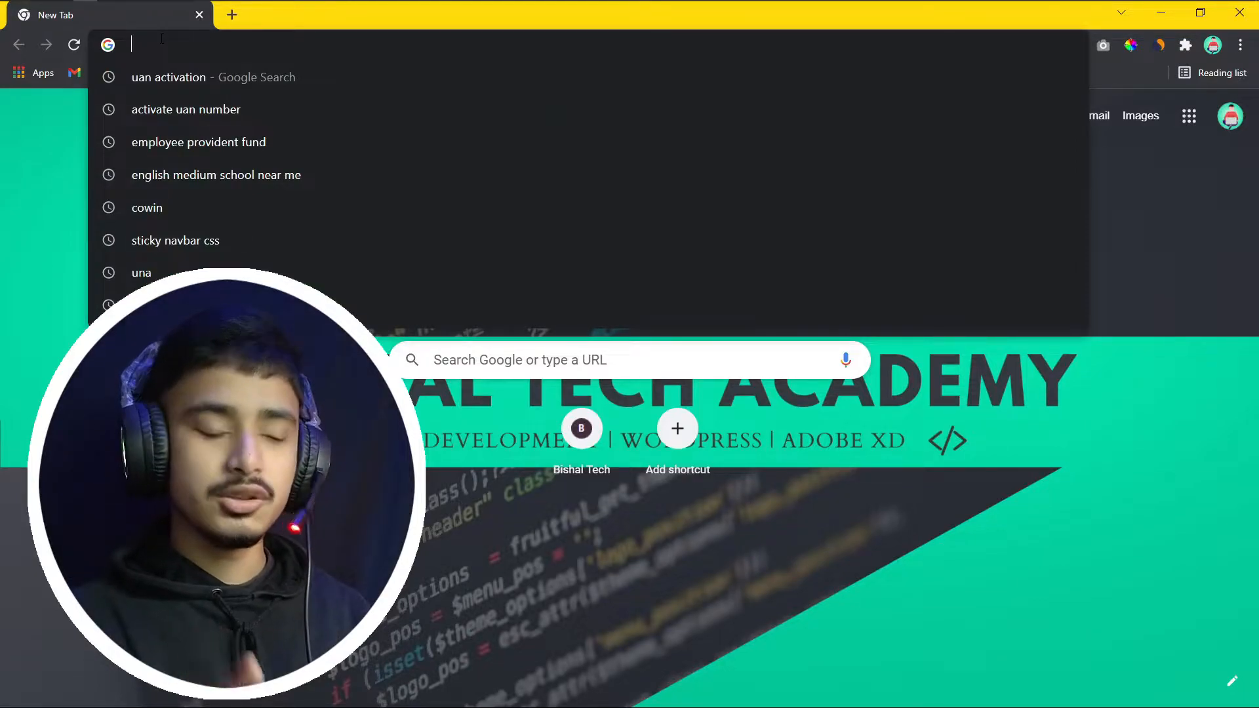
# Step: Search the web for 'wordpress' in Chrome
pyautogui.write('word')
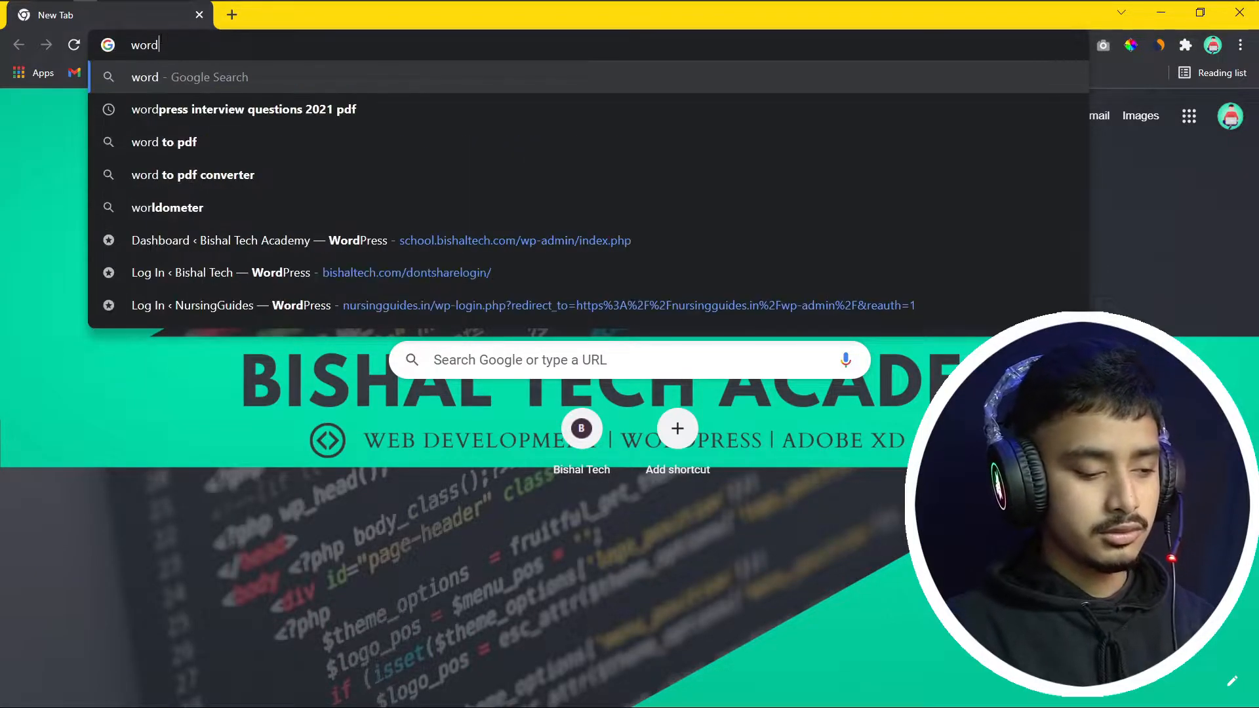
pyautogui.write('press')
pyautogui.press('Return')
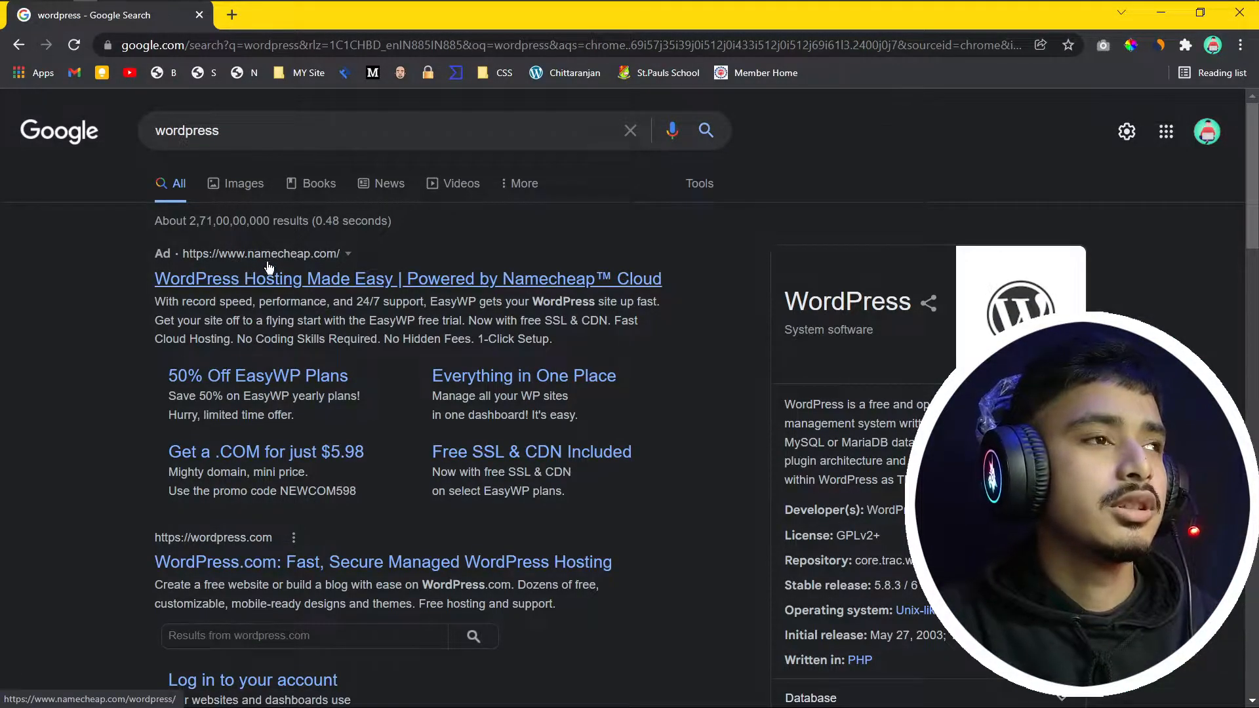
pyautogui.scroll(-4, 267, 306)
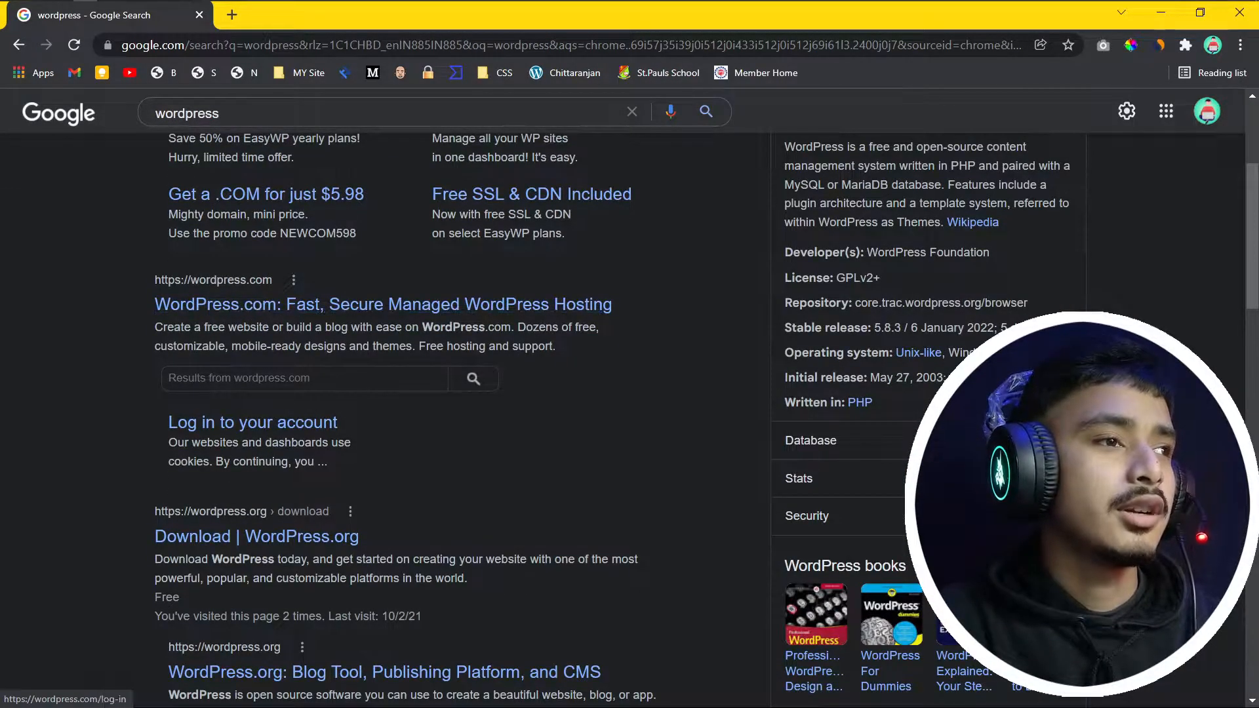
# Step: Open WordPress.com and the WordPress.org download page in tabs, ending on Get WordPress
pyautogui.middleClick(247, 306)
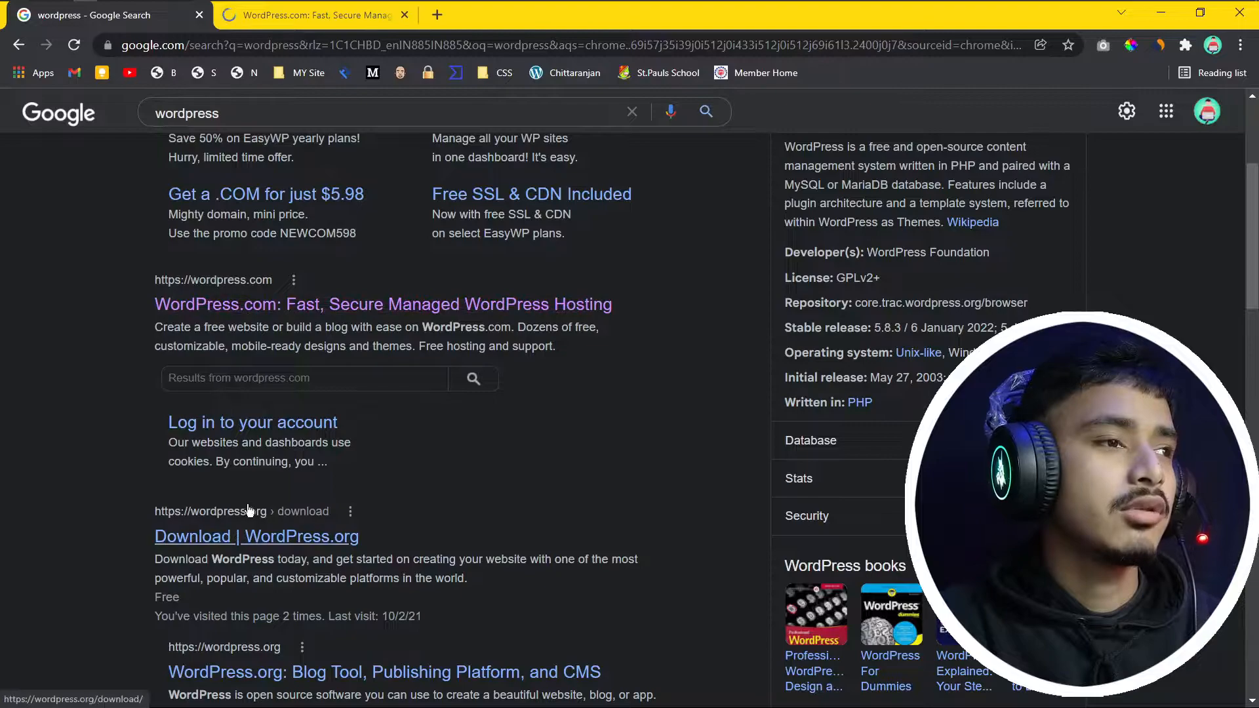
pyautogui.middleClick(247, 536)
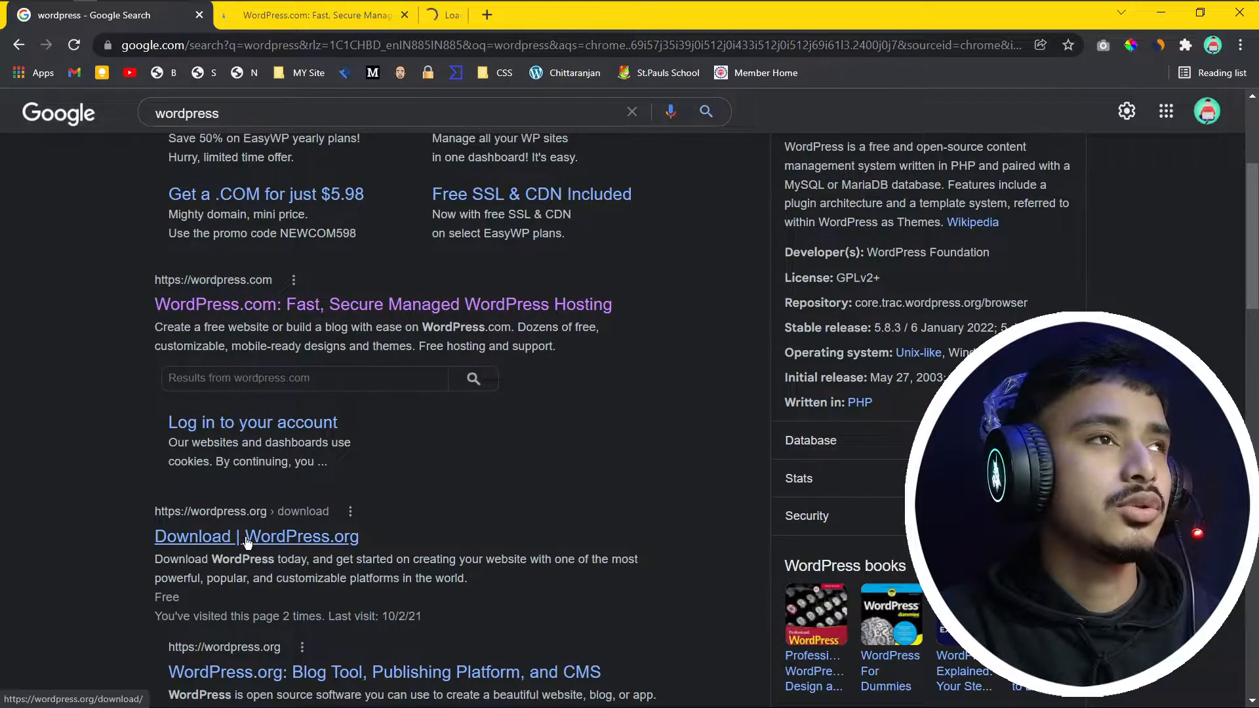
pyautogui.click(352, 15)
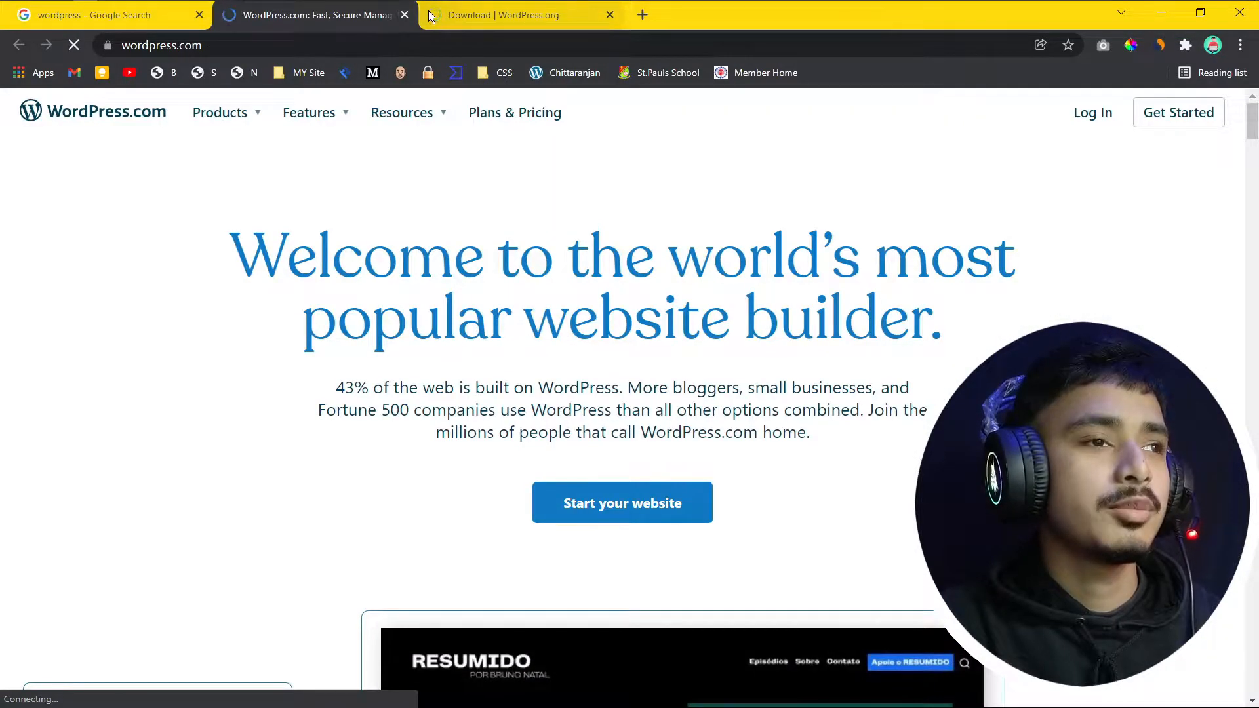
pyautogui.scroll(-10, 567, 276)
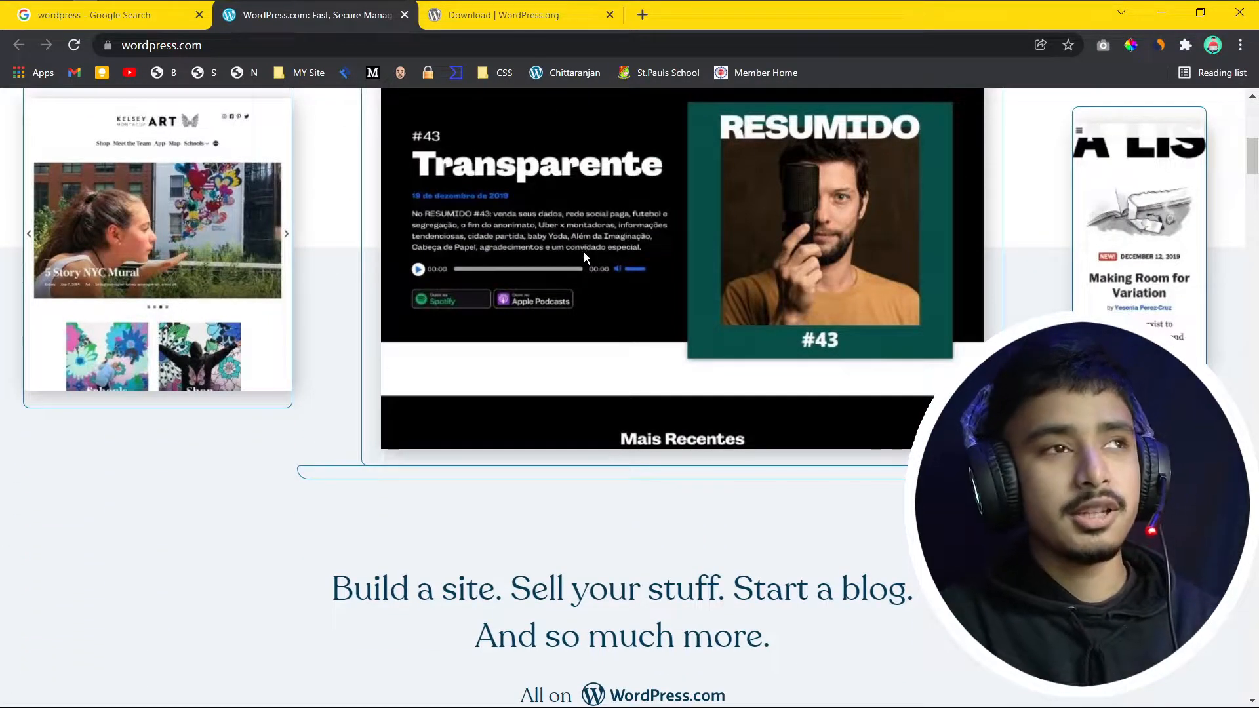
pyautogui.scroll(10, 485, 213)
pyautogui.click(462, 16)
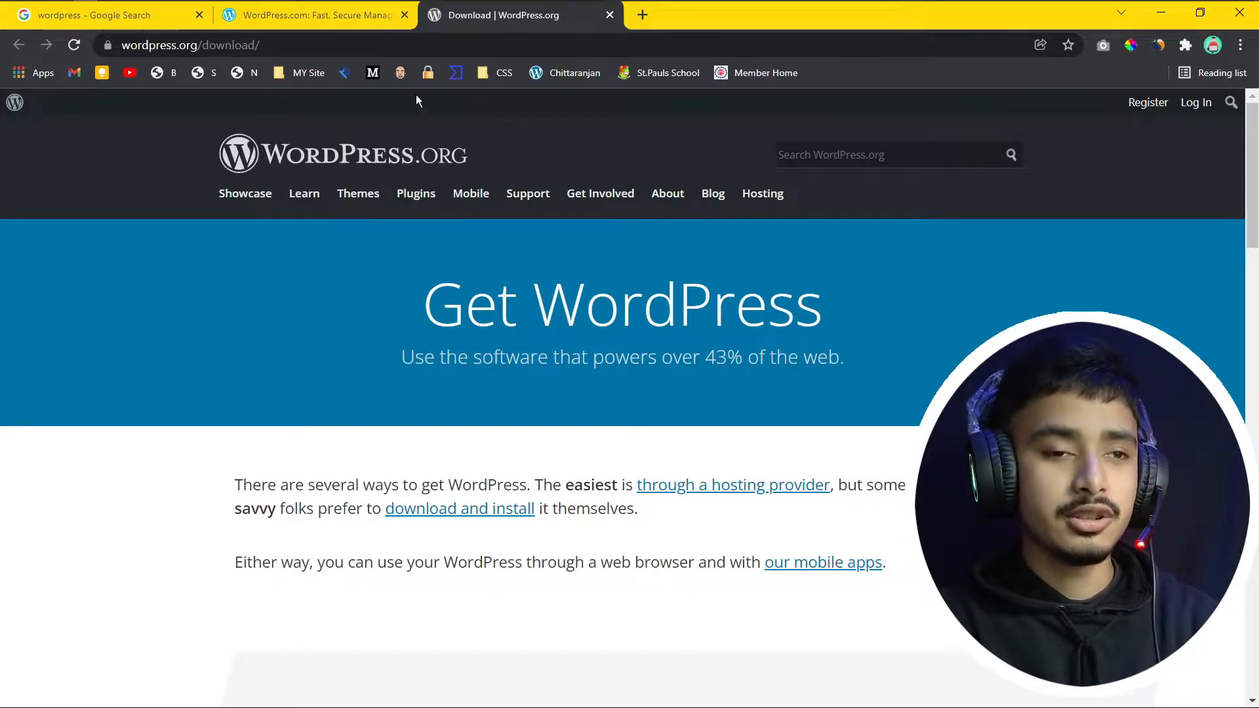
# Step: Start downloading the WordPress 5.8.3 zip from WordPress.org
pyautogui.moveTo(586, 192)
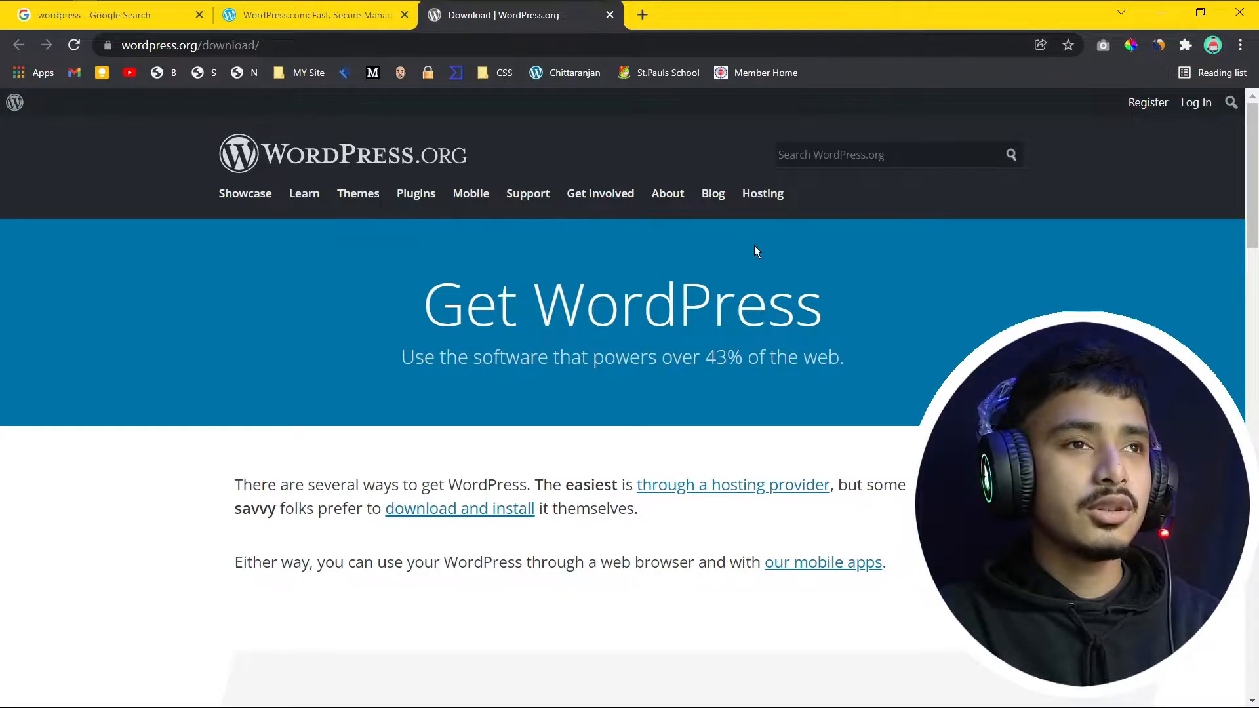
pyautogui.scroll(-6, 778, 249)
pyautogui.scroll(-10, 778, 249)
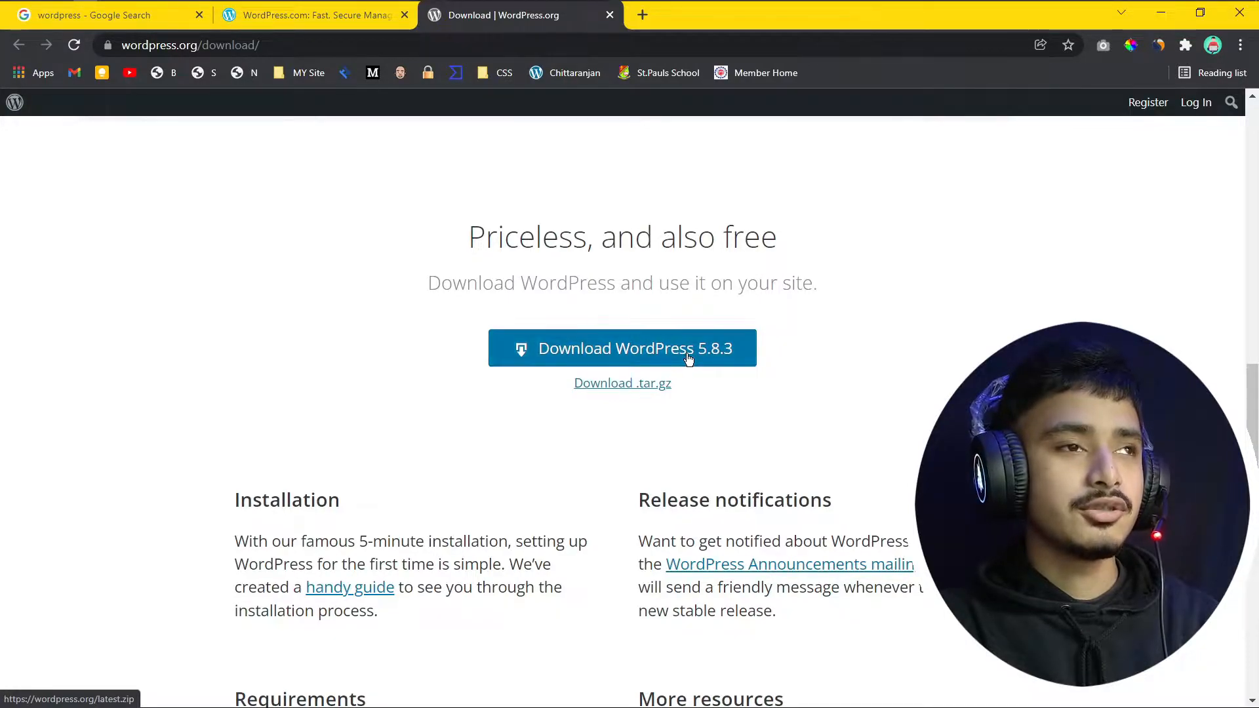
pyautogui.click(688, 359)
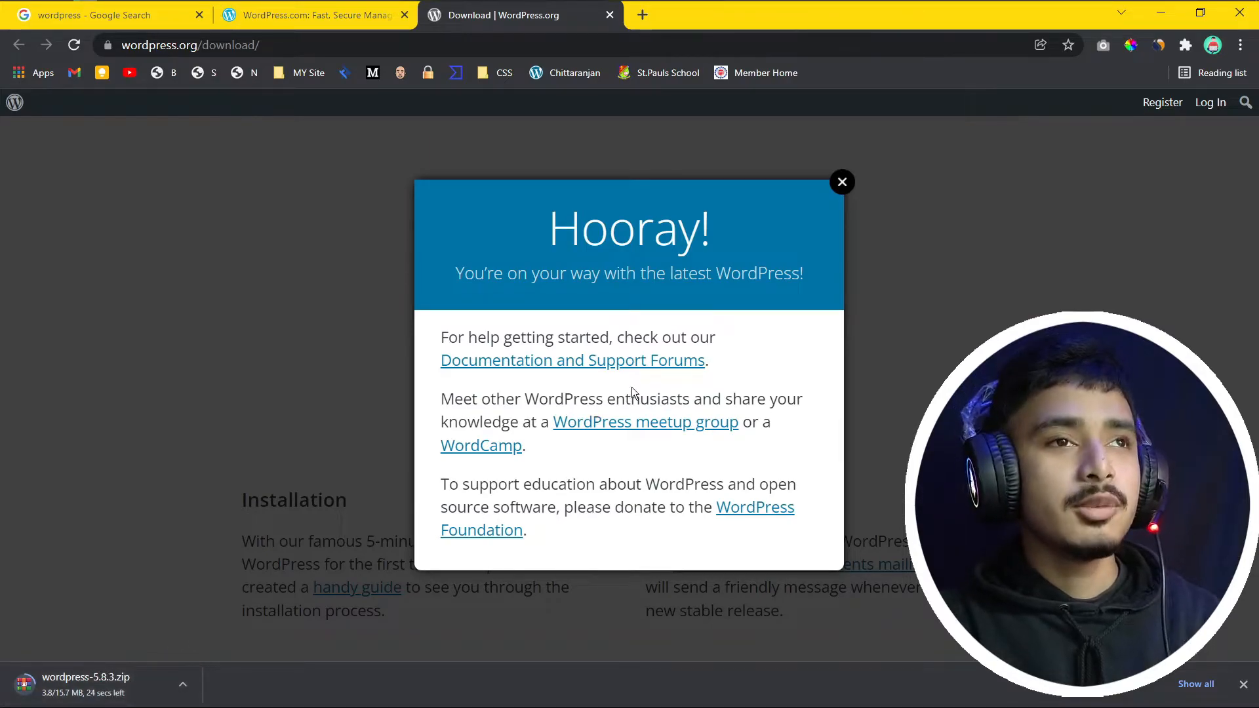
# Step: Dismiss the Hooray! message and open a new tab with its address bar ready
pyautogui.click(842, 182)
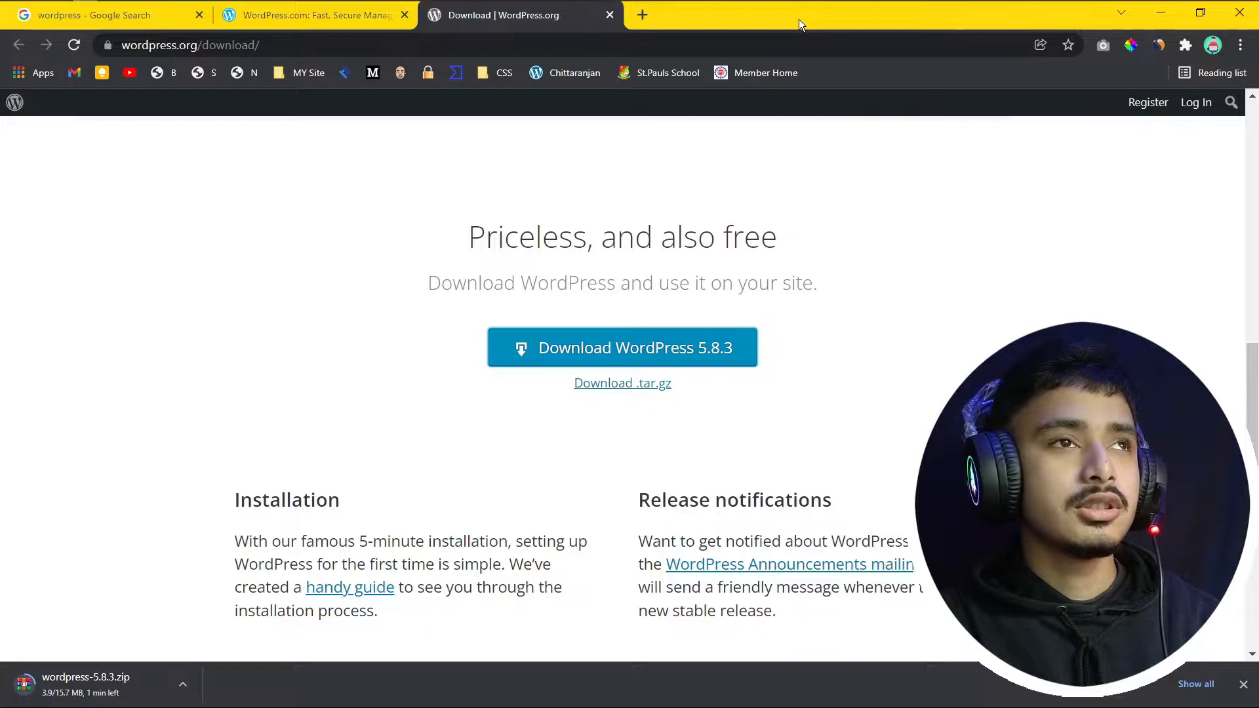
pyautogui.click(644, 15)
pyautogui.click(626, 44)
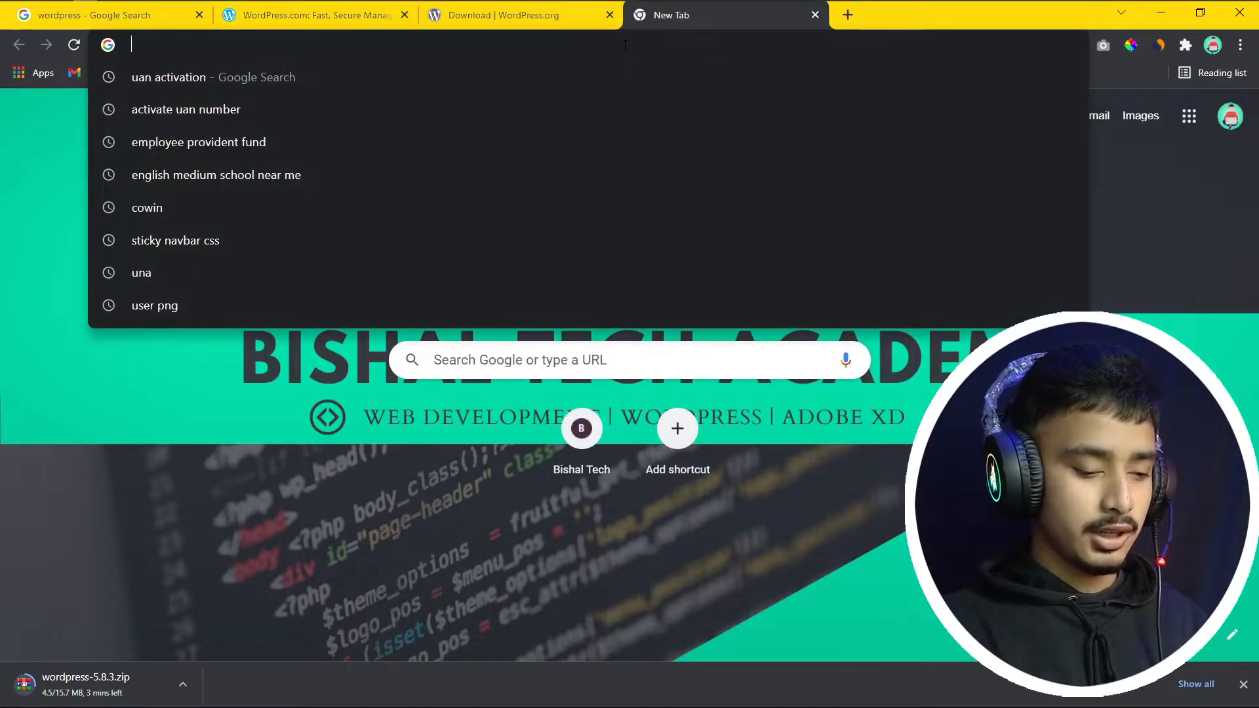
# Step: Search for laragon (correcting 'largon') and open the Laragon website in a background tab
pyautogui.write('larg')
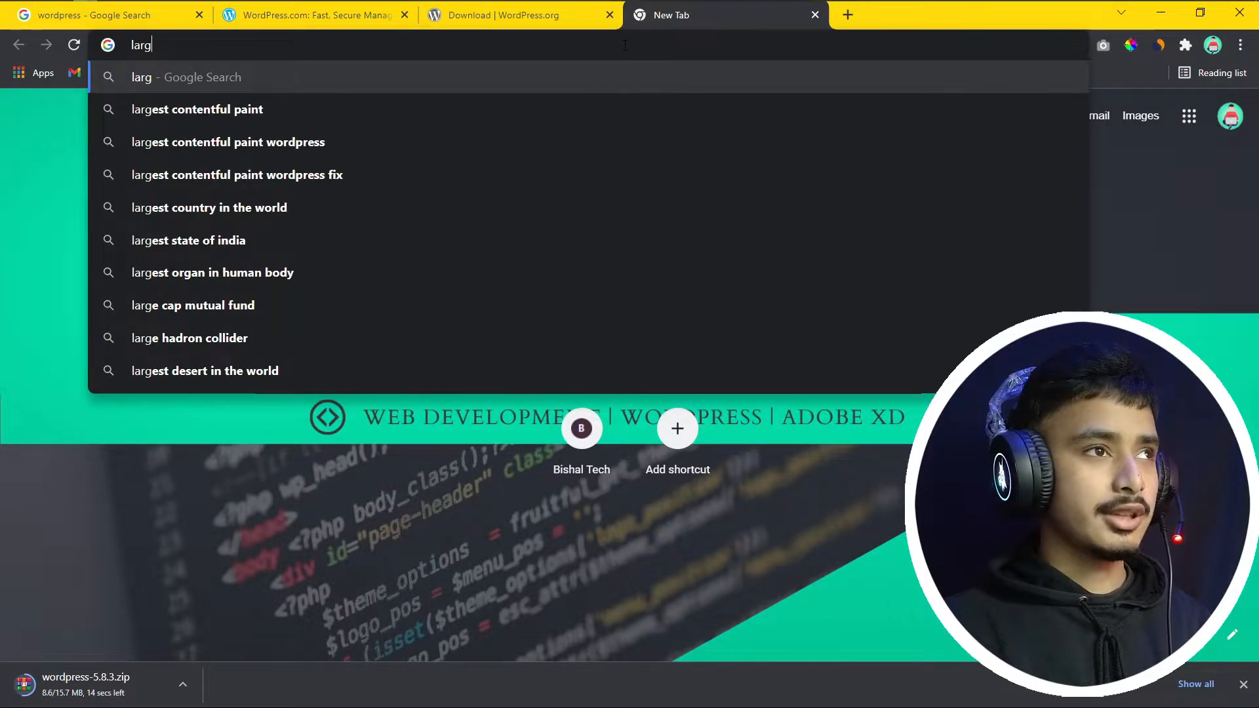
pyautogui.write('on')
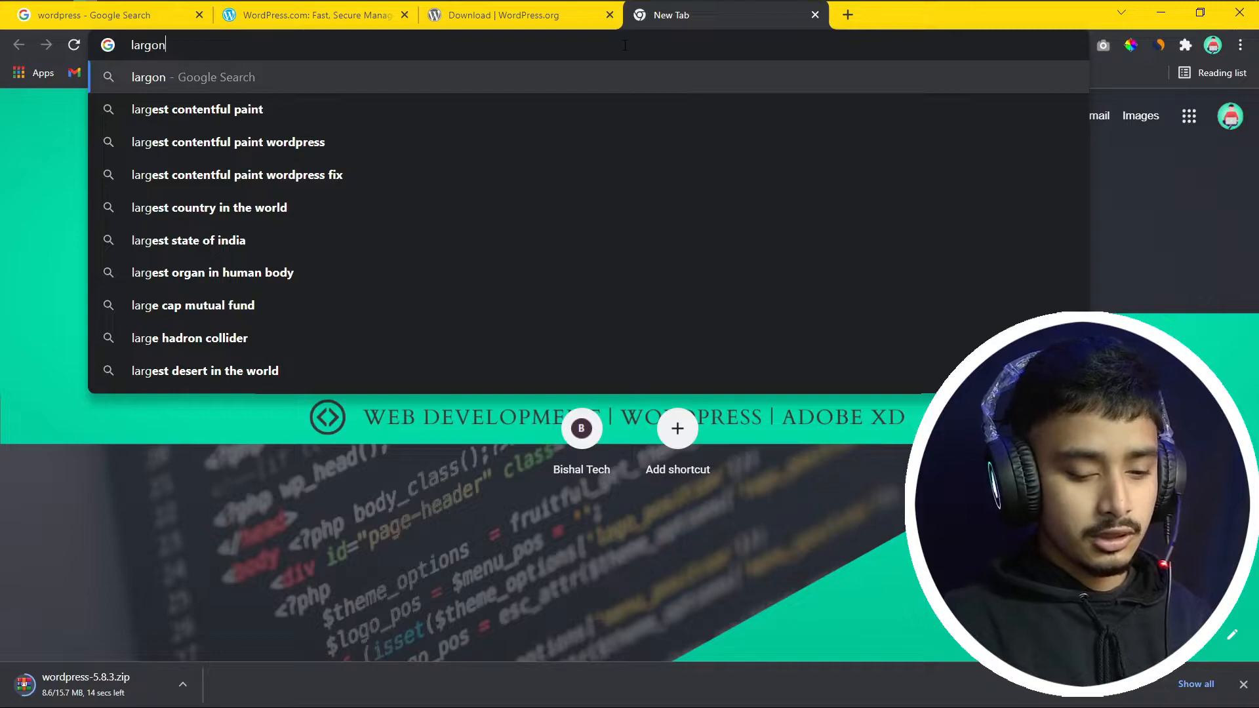
pyautogui.press('Return')
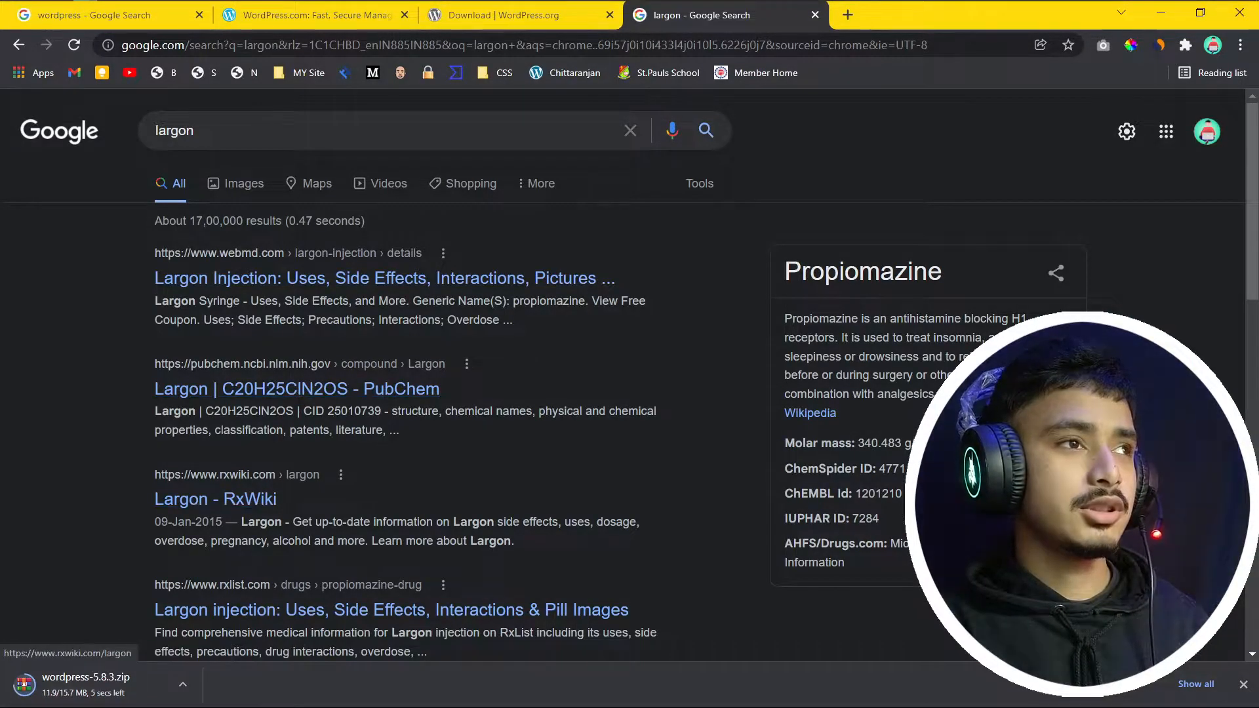
pyautogui.click(172, 126)
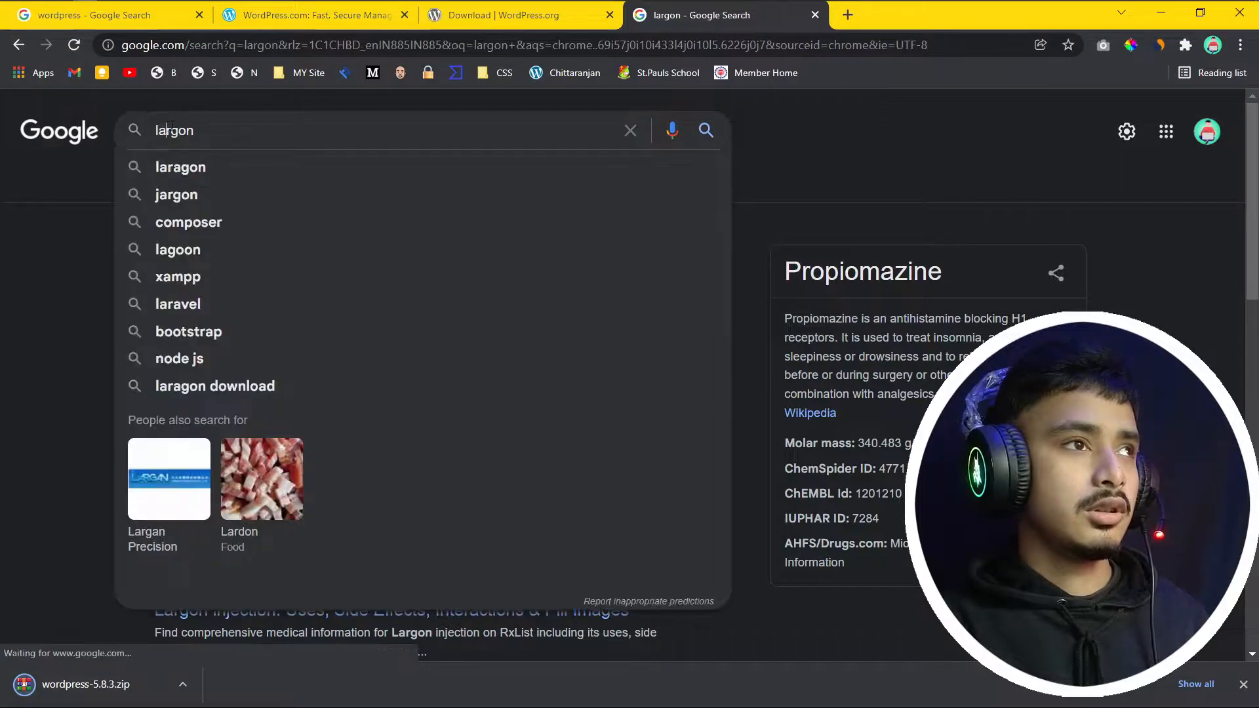
pyautogui.write('a')
pyautogui.press('Return')
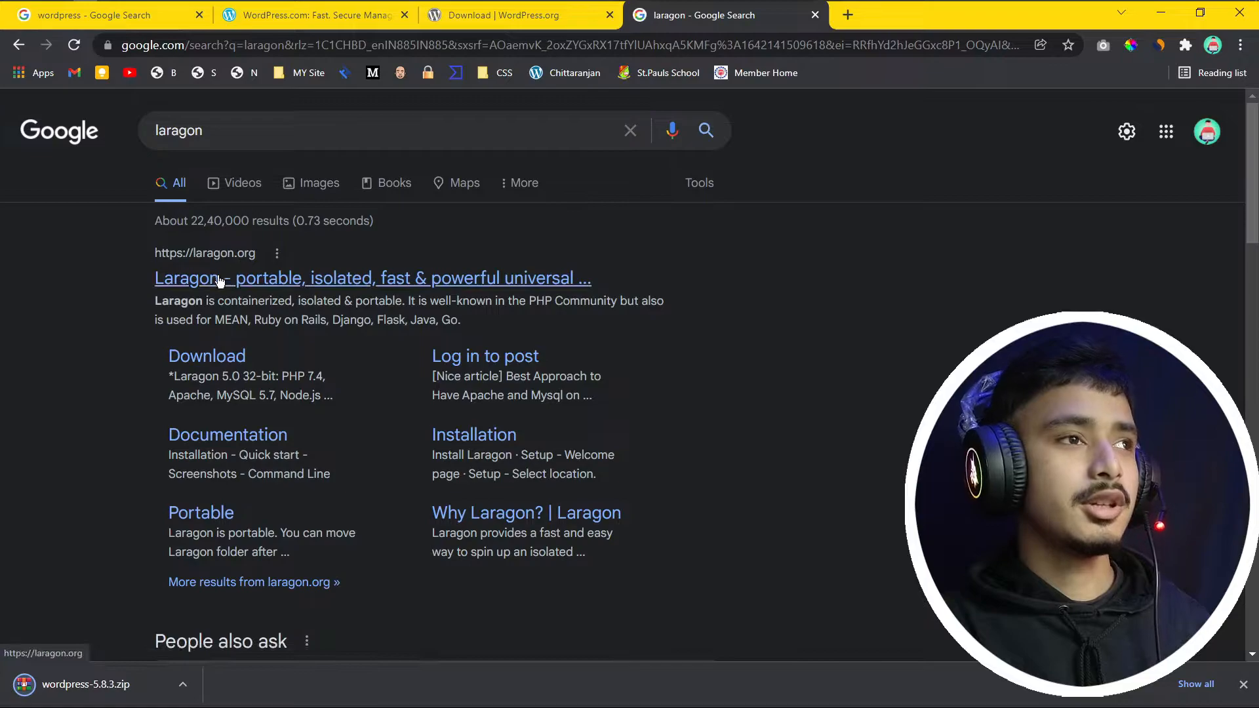
pyautogui.middleClick(213, 283)
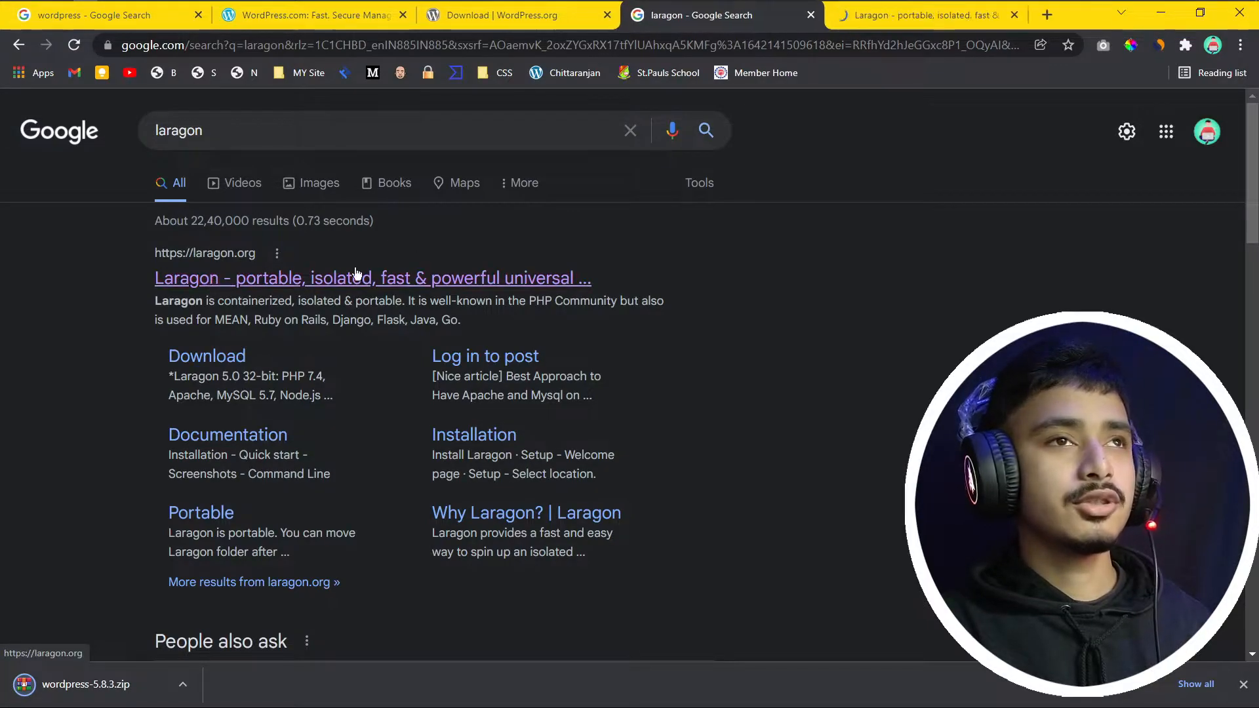
# Step: Search for xampp and open the XAMPP homepage at apachefriends.org
pyautogui.moveTo(229, 131); pyautogui.dragTo(150, 127)
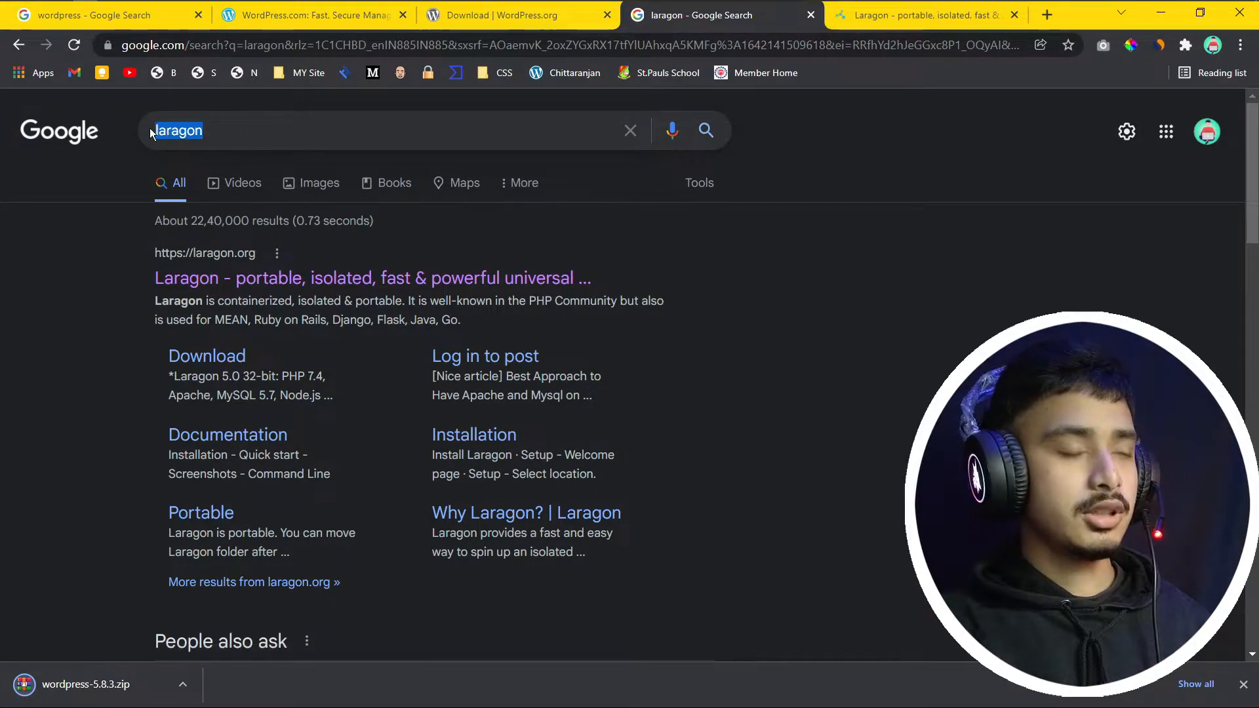
pyautogui.write('xampp')
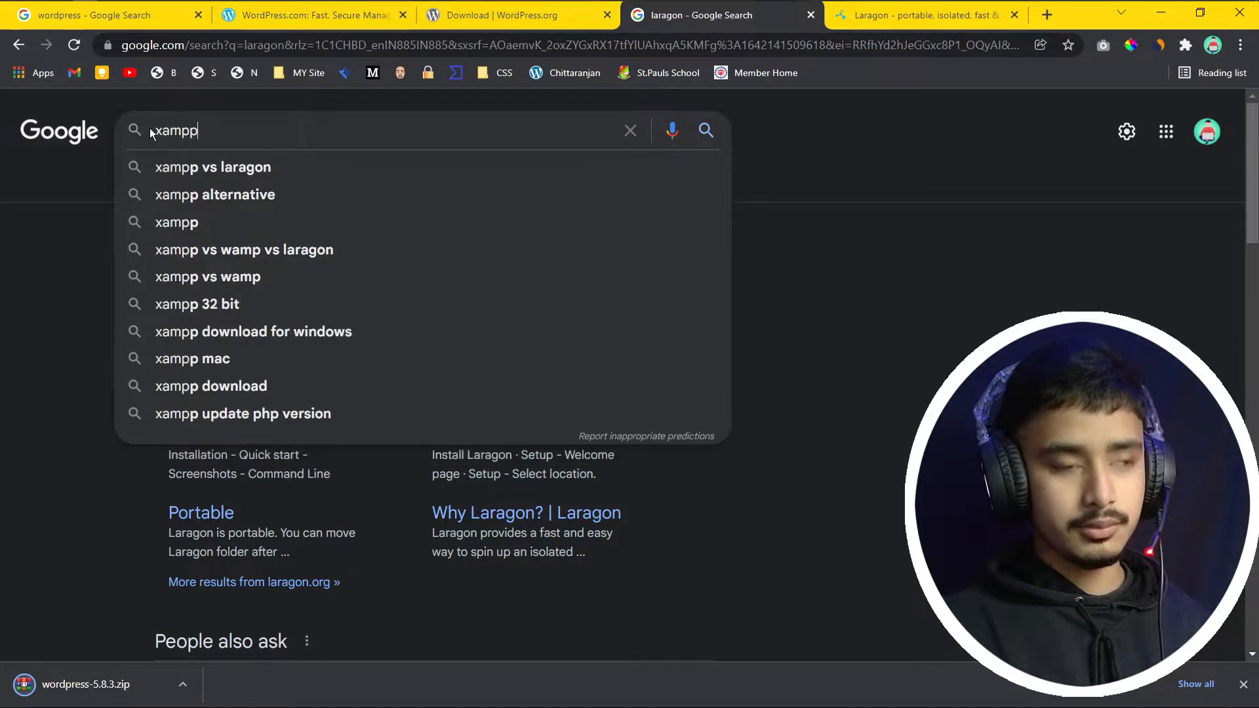
pyautogui.press('Return')
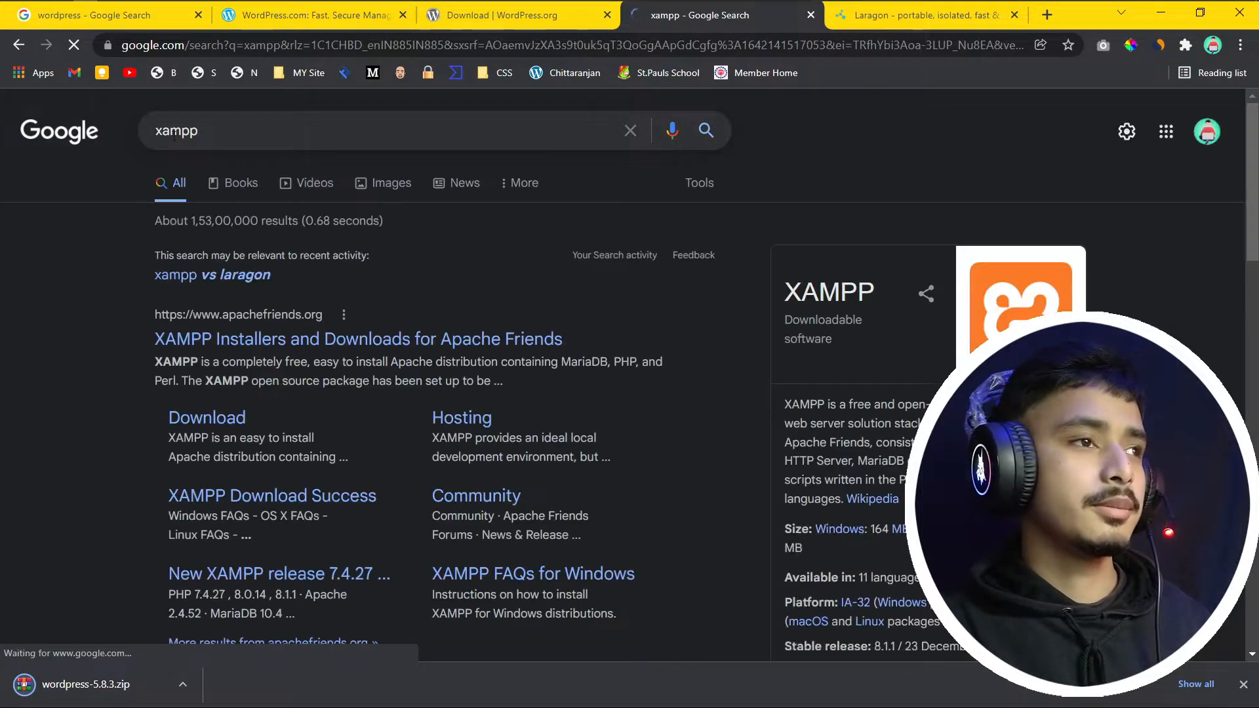
pyautogui.click(248, 341)
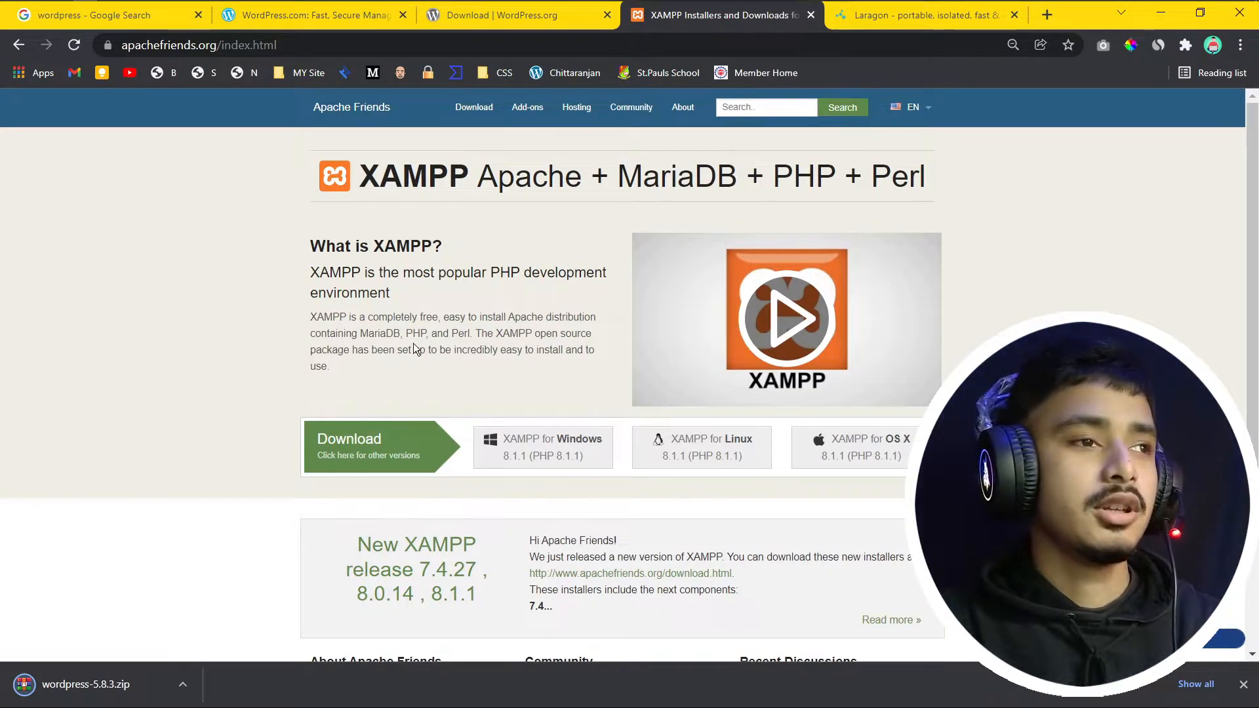
pyautogui.scroll(-3, 538, 292)
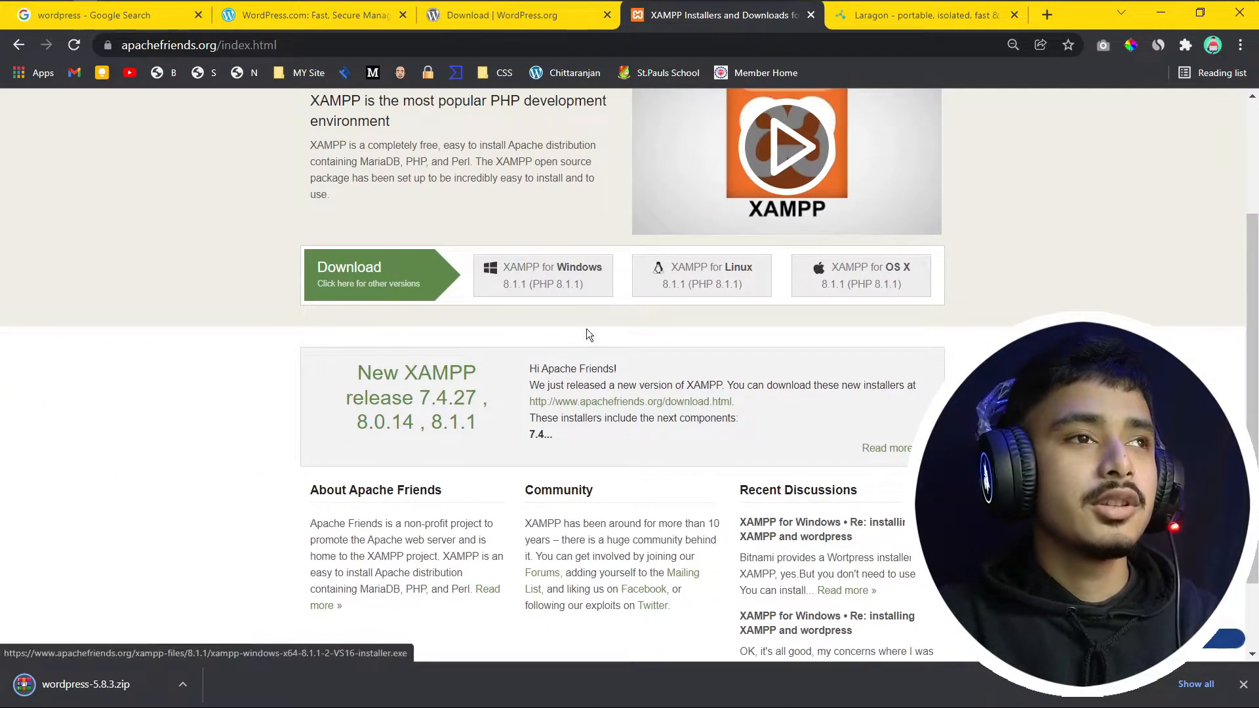
pyautogui.scroll(3, 682, 366)
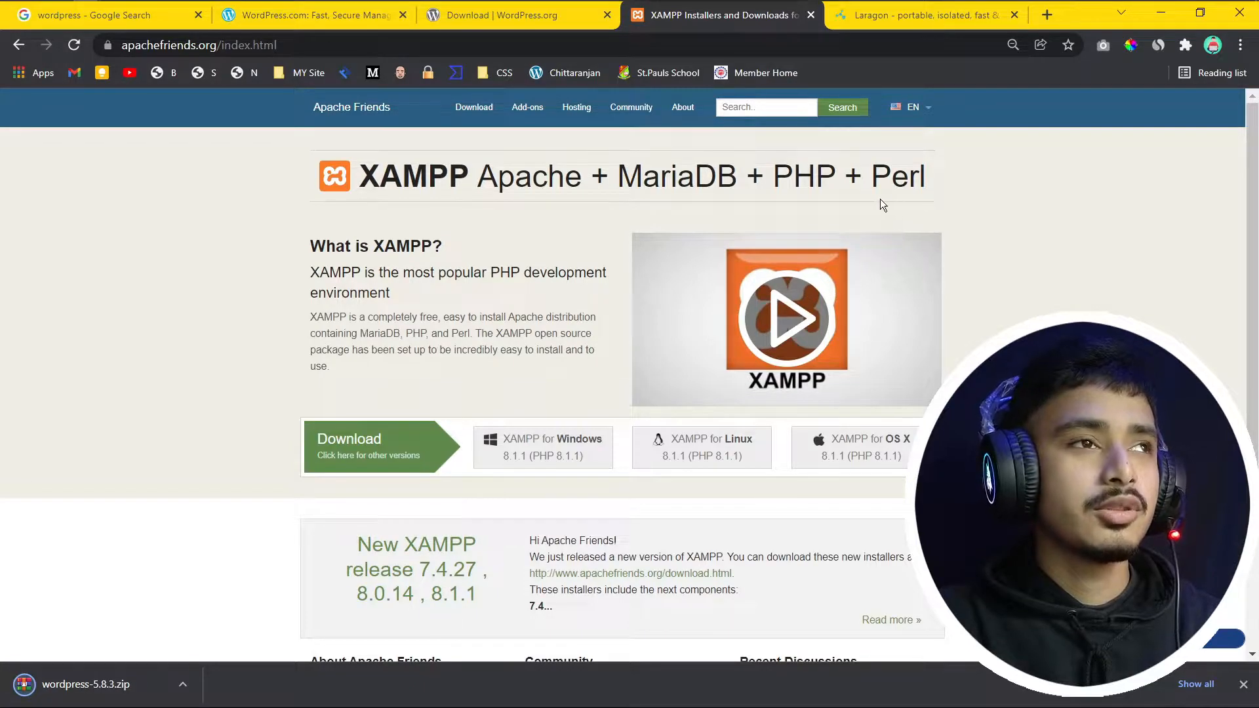
# Step: Switch to the Laragon site and show the downloaded wordpress-5.8.3.zip in its folder
pyautogui.click(883, 14)
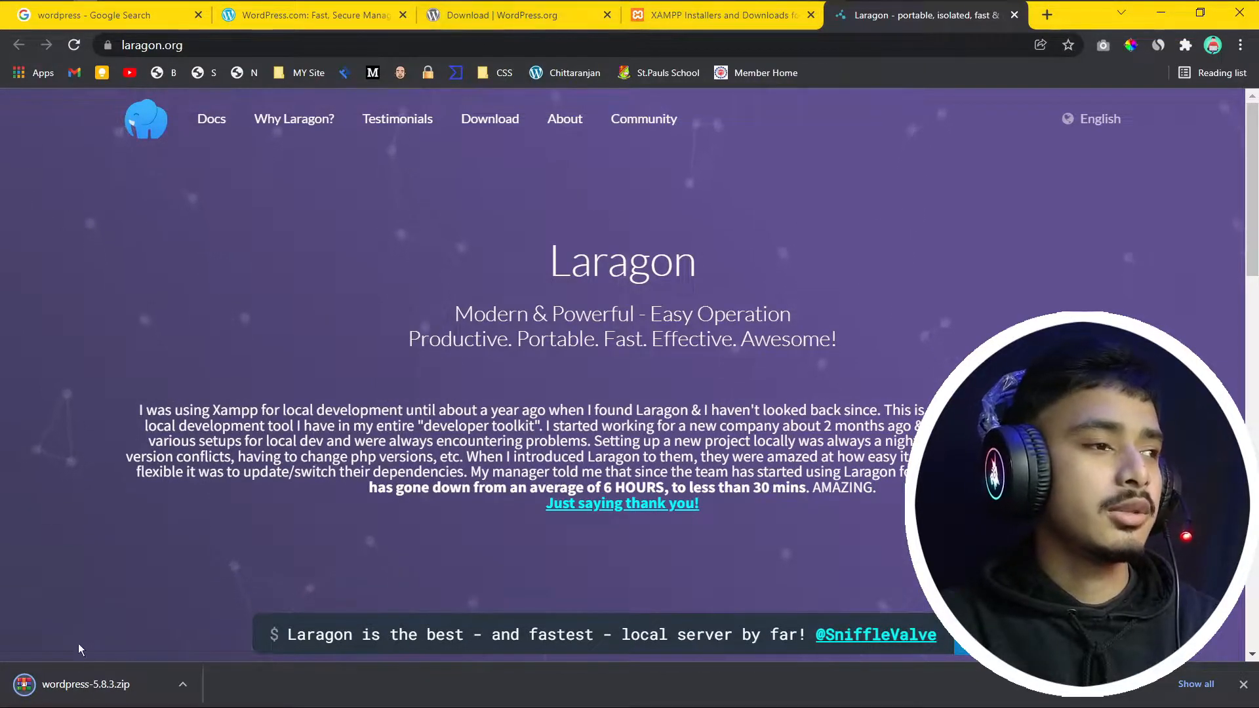
pyautogui.click(183, 685)
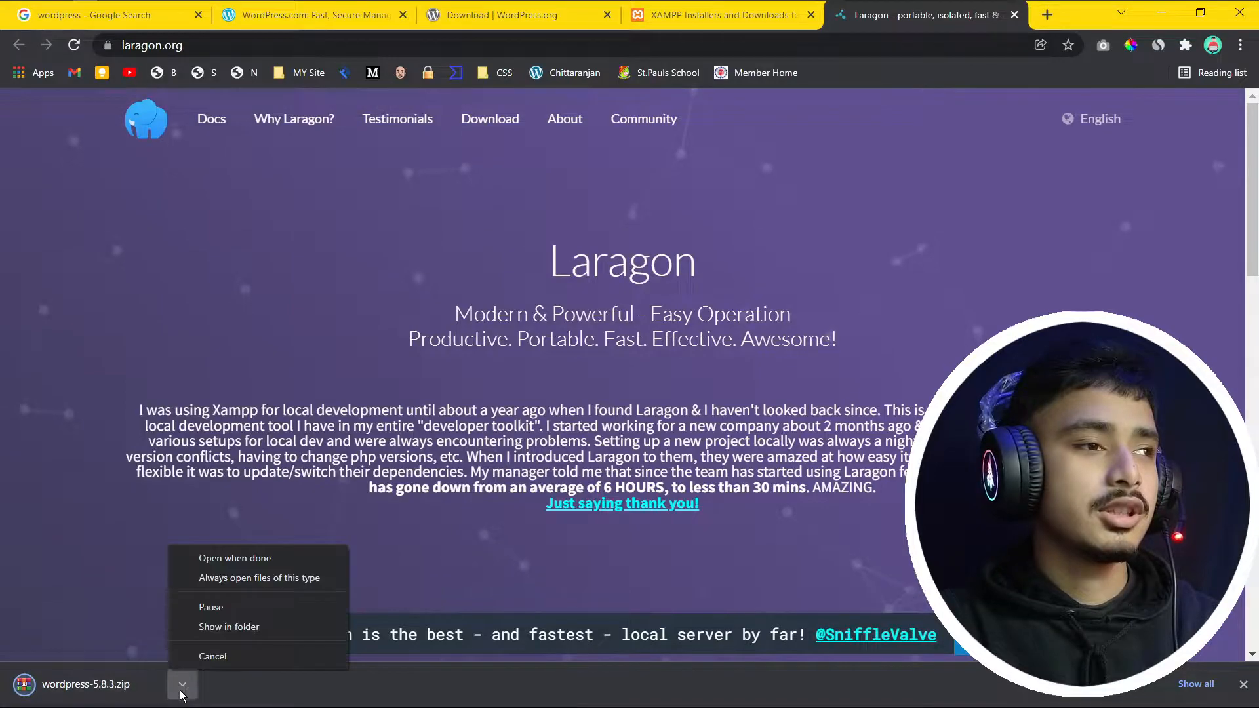
pyautogui.click(243, 628)
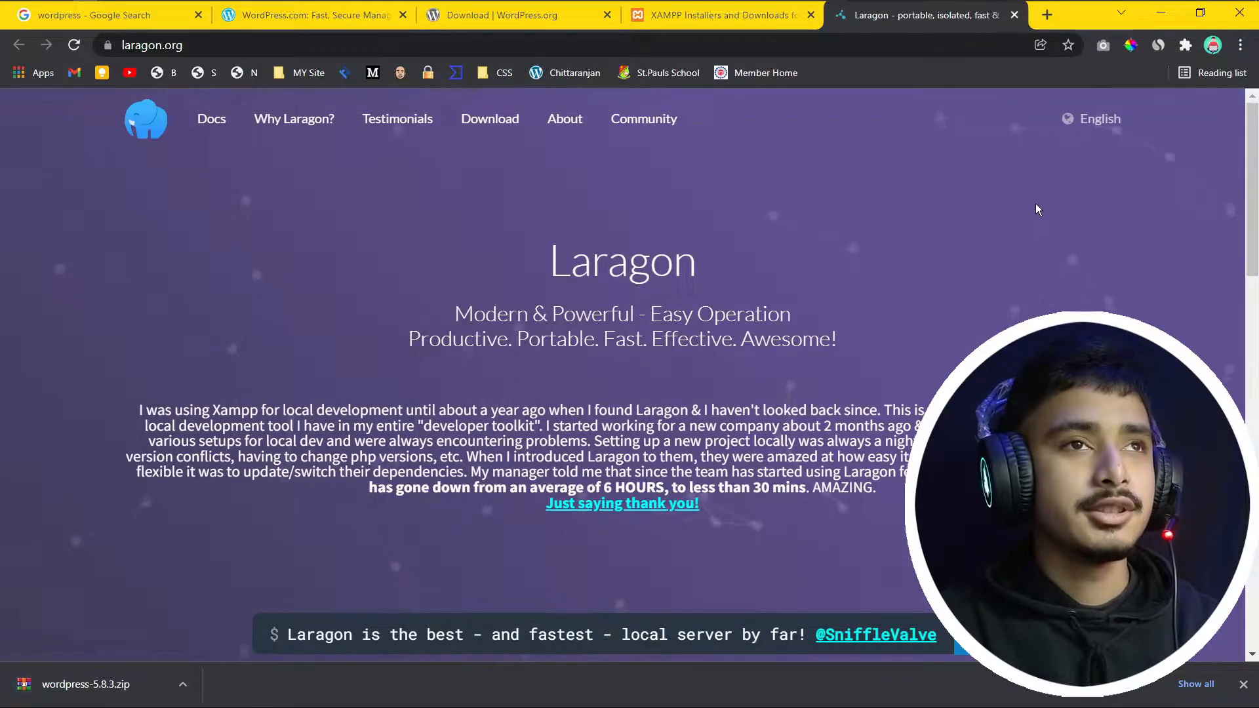
# Step: Minimize Chrome, open File Explorer at Downloads with the WordPress zip, and launch Laragon
pyautogui.click(1216, 13)
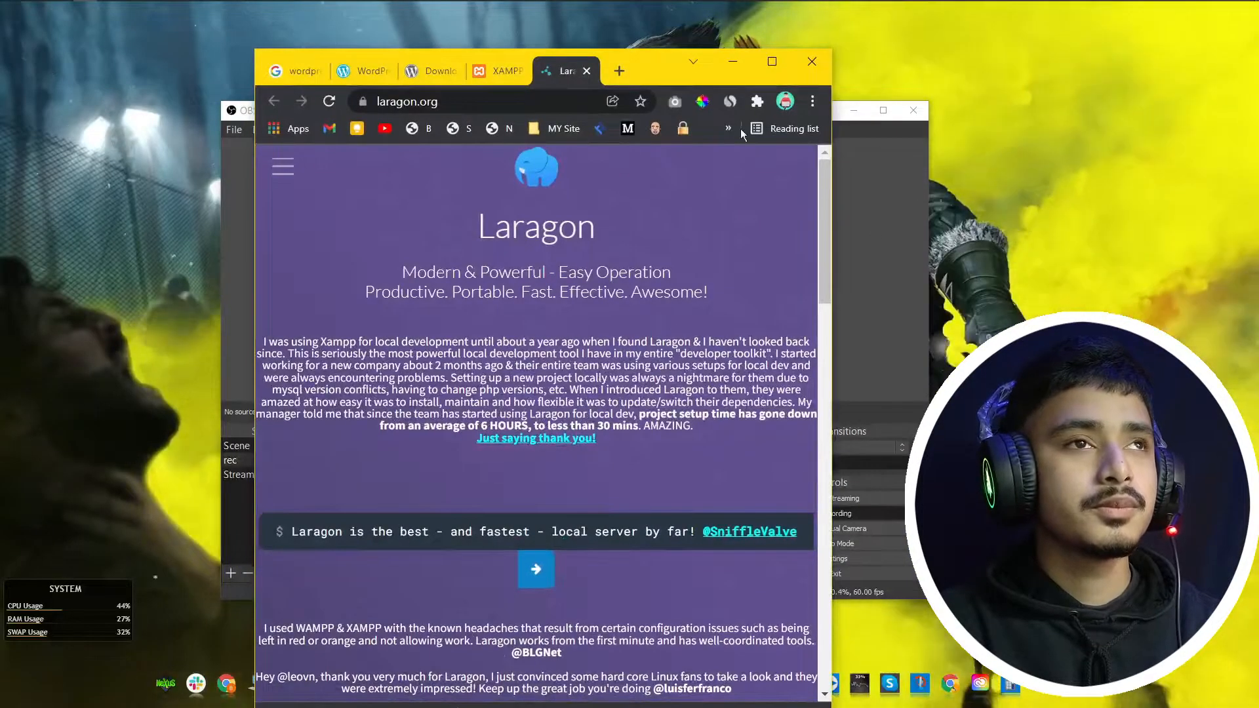
pyautogui.click(854, 112)
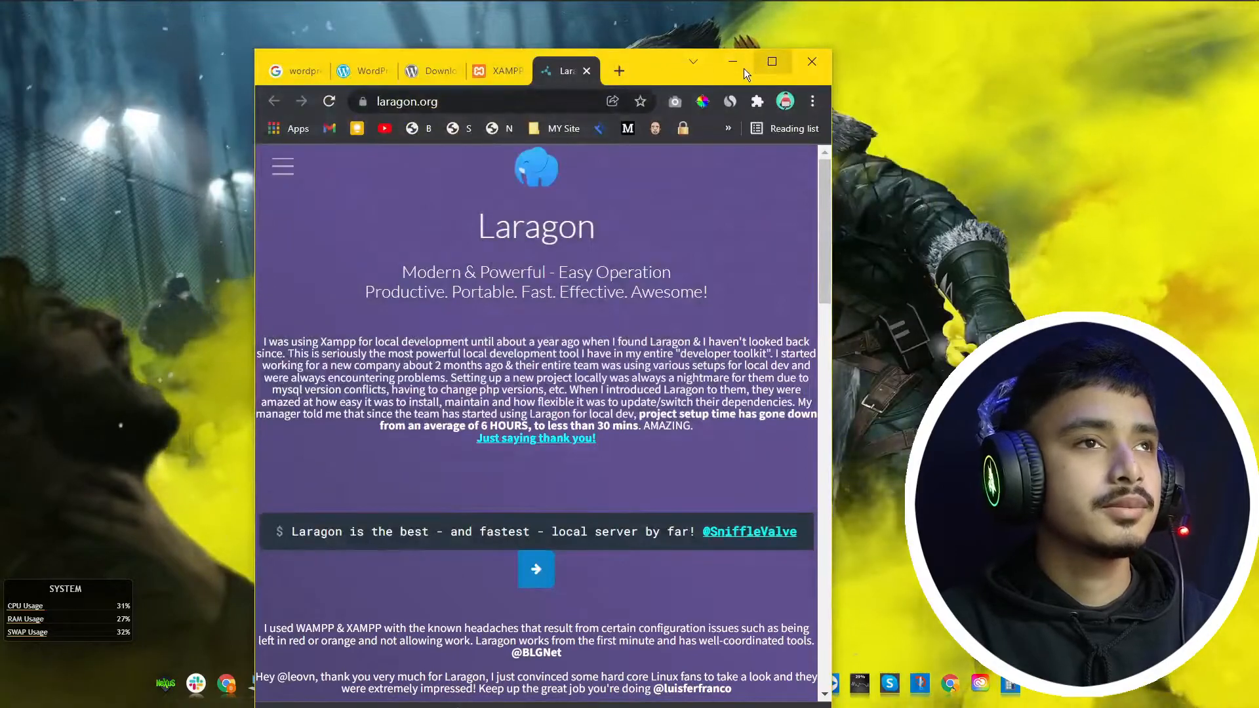
pyautogui.click(732, 66)
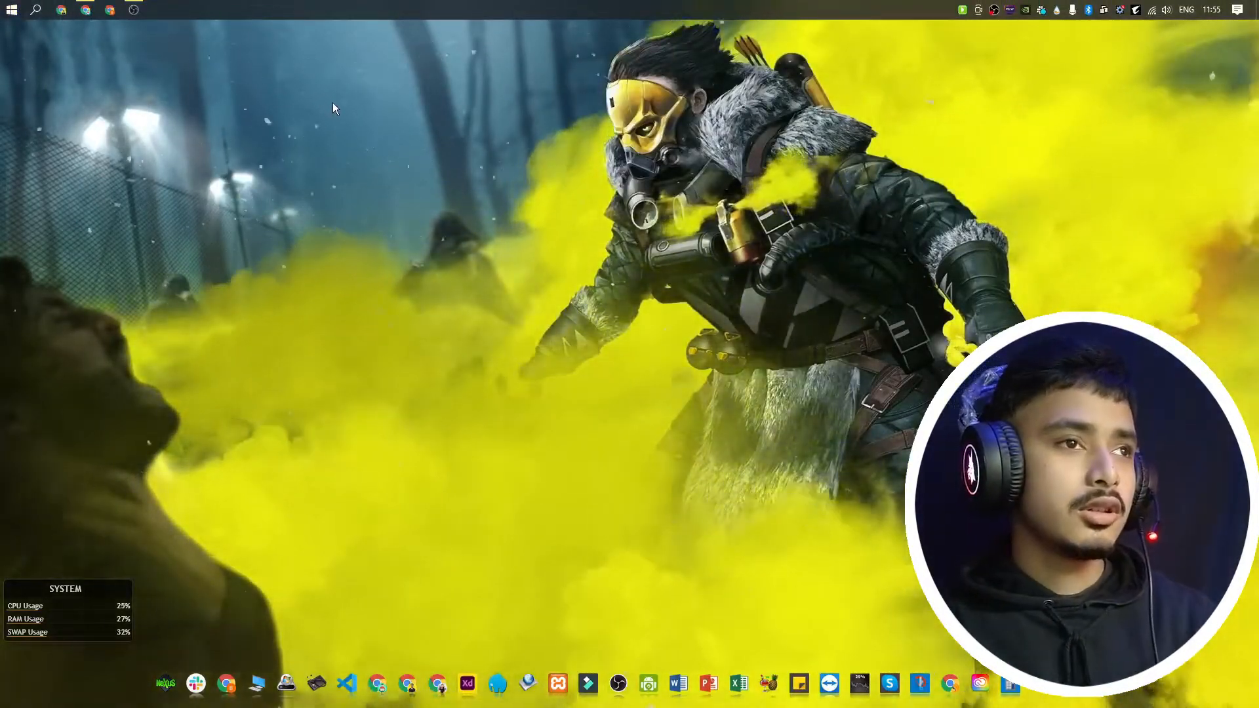
pyautogui.press('super+e')
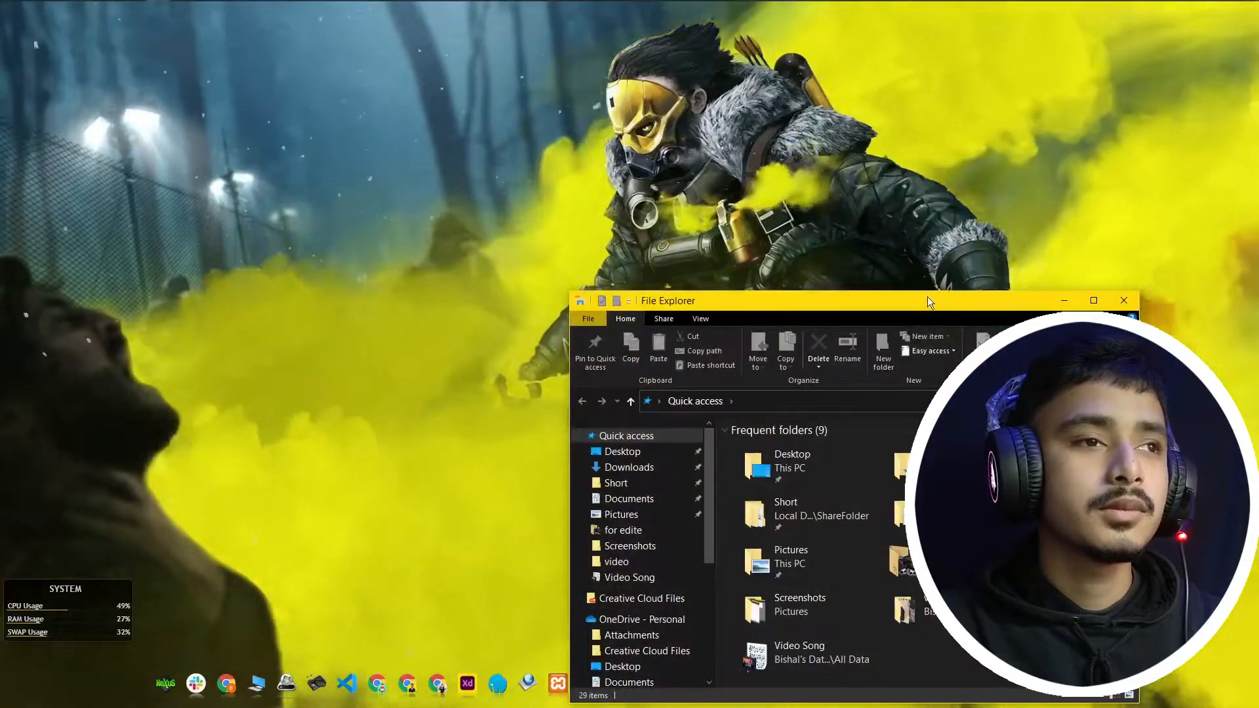
pyautogui.moveTo(928, 296); pyautogui.dragTo(818, 120)
pyautogui.click(529, 280)
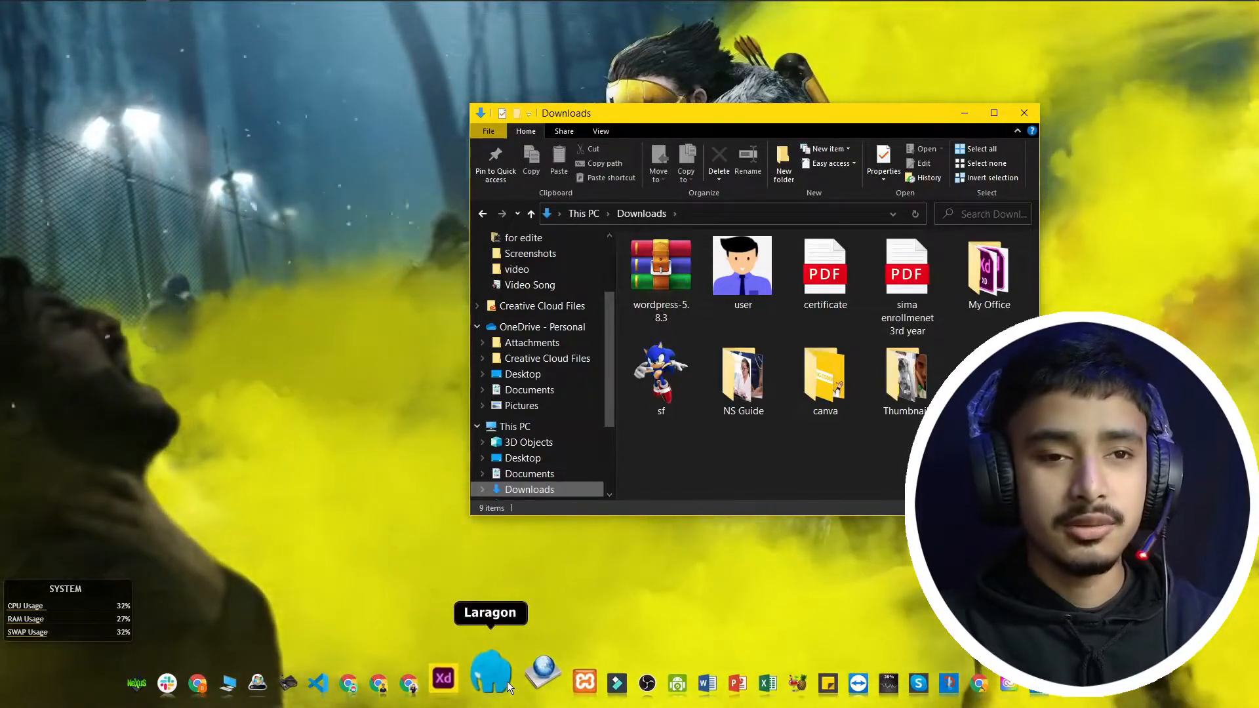
pyautogui.click(507, 682)
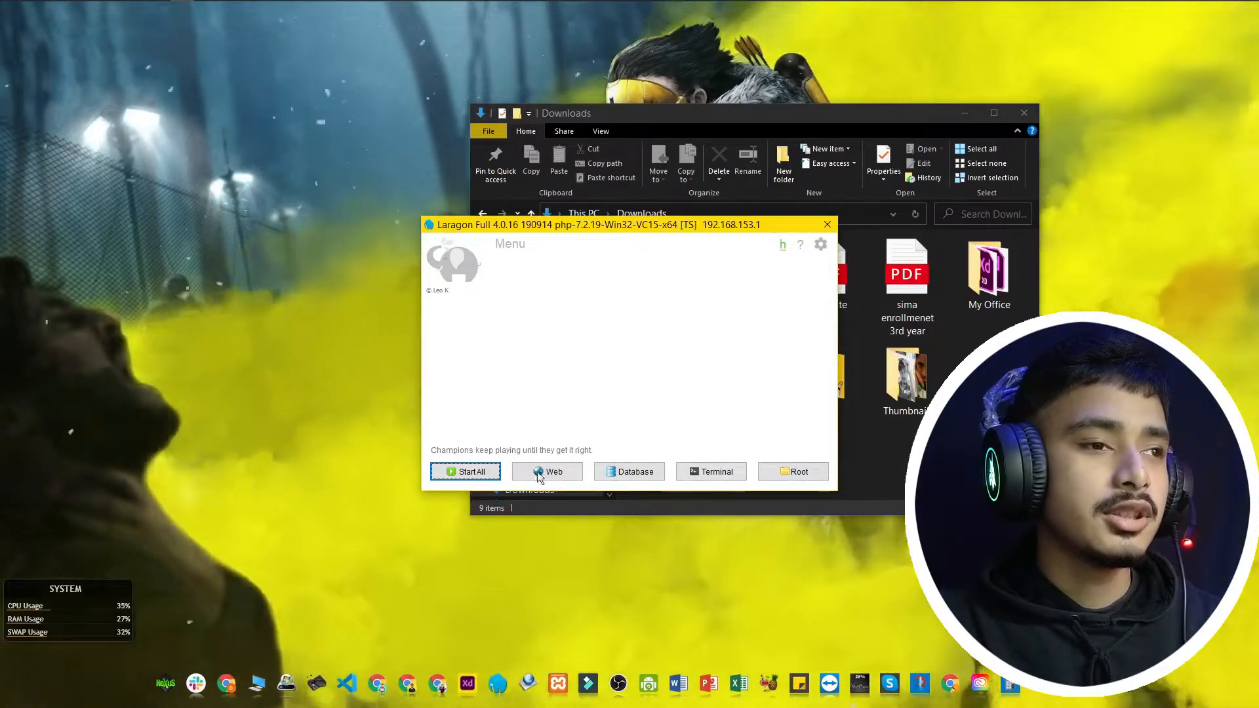
# Step: Start Apache in XAMPP Control Panel on ports 80 and 443; MySQL fails to start
pyautogui.click(557, 686)
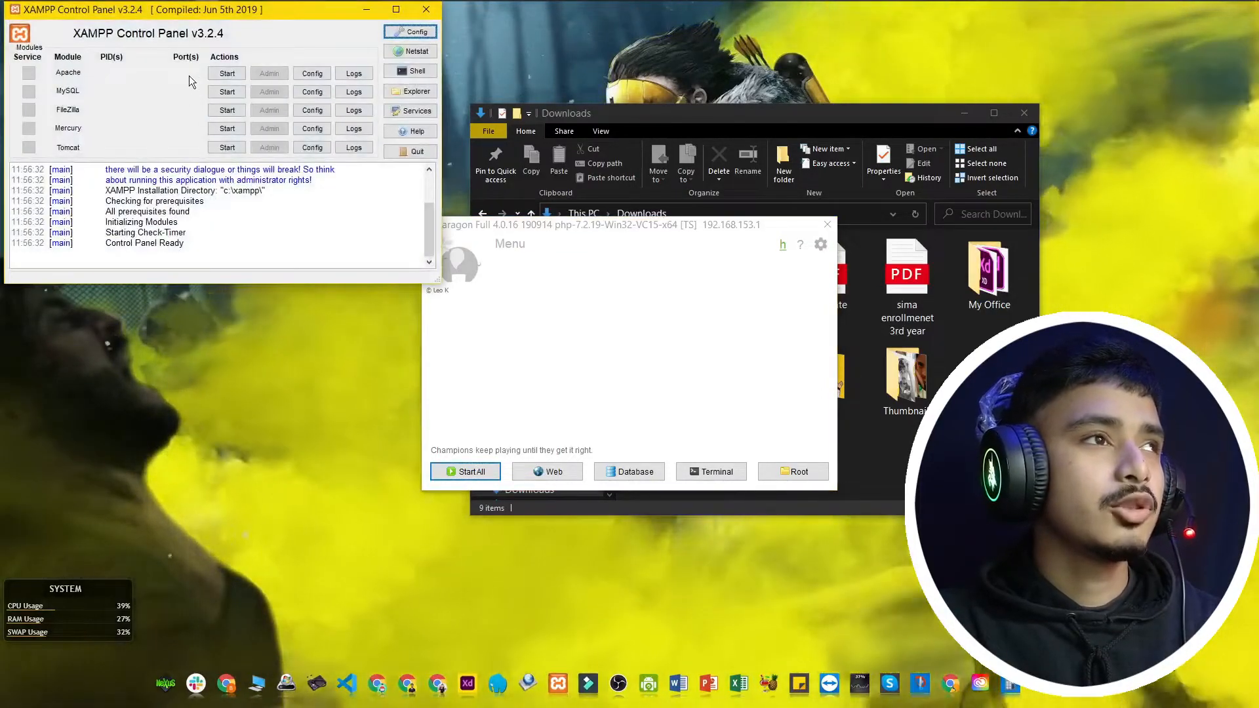
pyautogui.moveTo(293, 10); pyautogui.dragTo(314, 66)
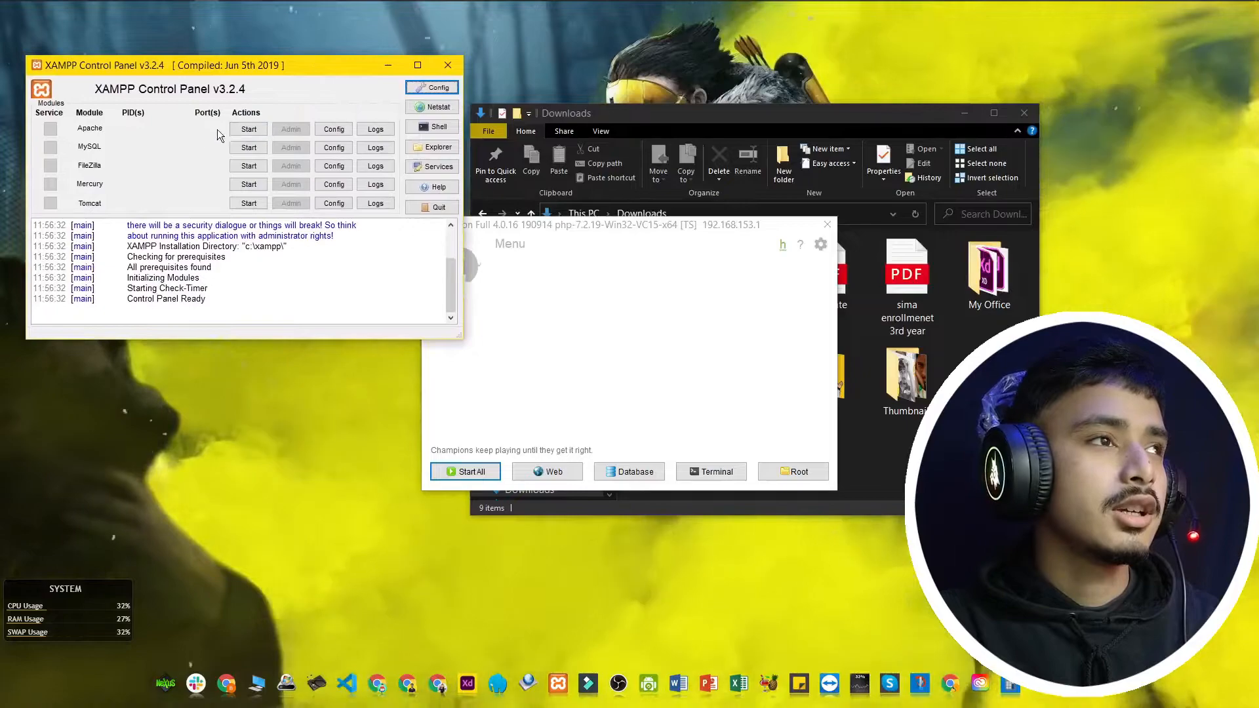
pyautogui.click(248, 129)
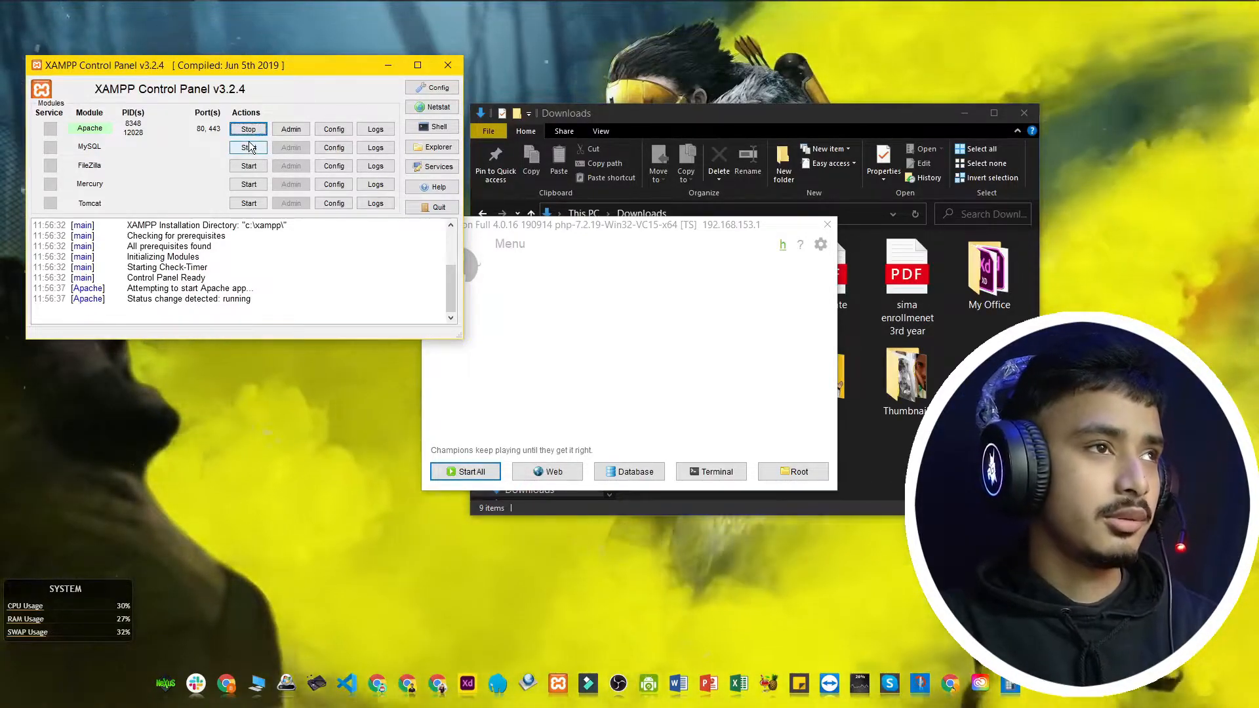
pyautogui.click(249, 149)
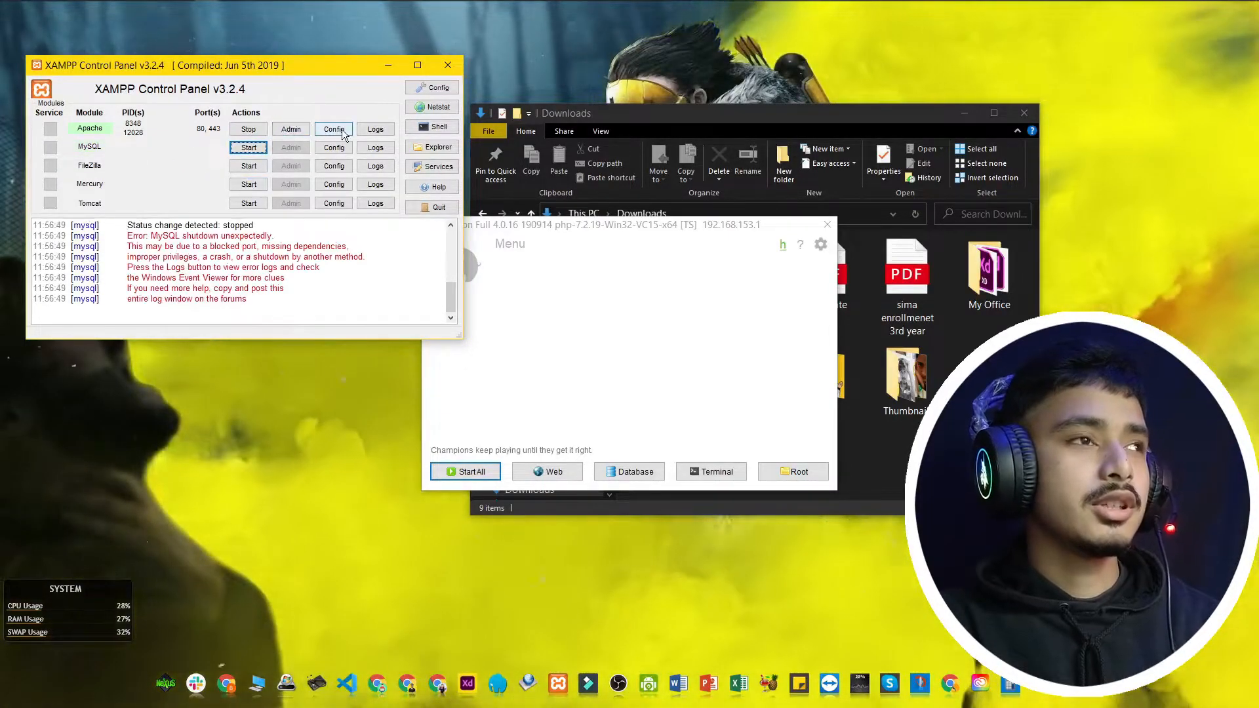
pyautogui.click(254, 688)
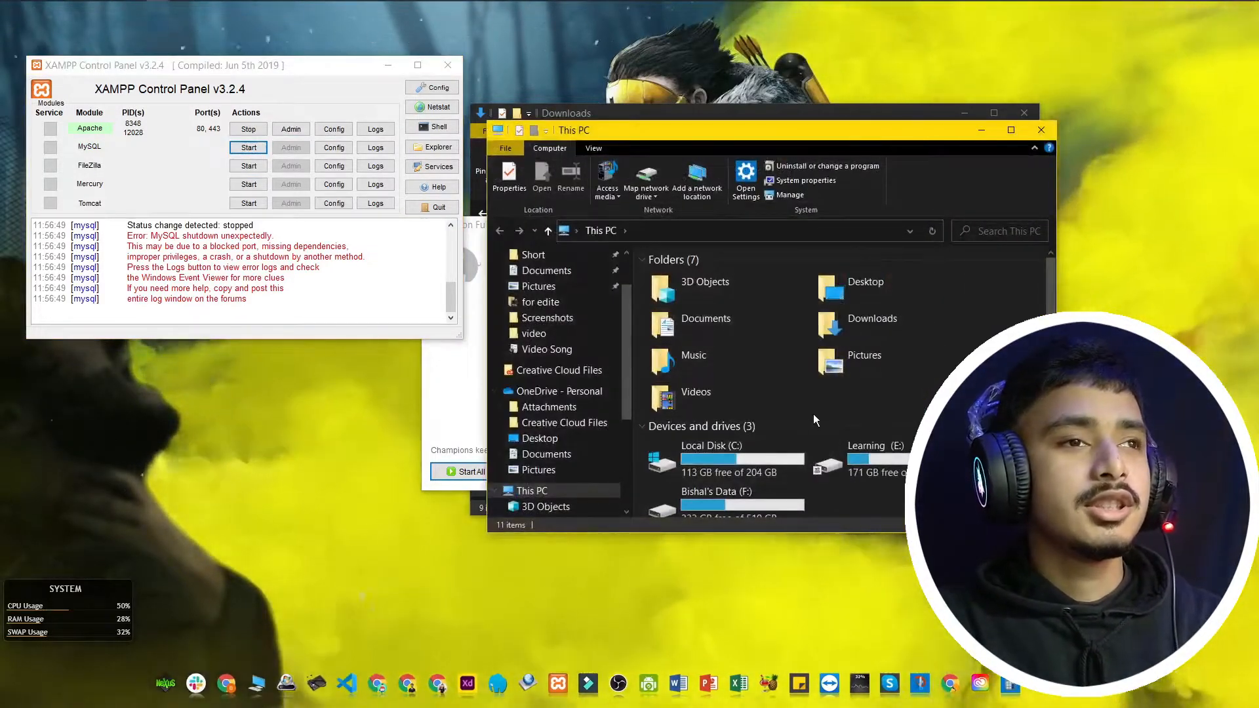
# Step: Browse from This PC through Local Disk (C:) and xampp into the htdocs folder
pyautogui.scroll(-2, 812, 411)
pyautogui.doubleClick(739, 379)
pyautogui.scroll(-2, 718, 371)
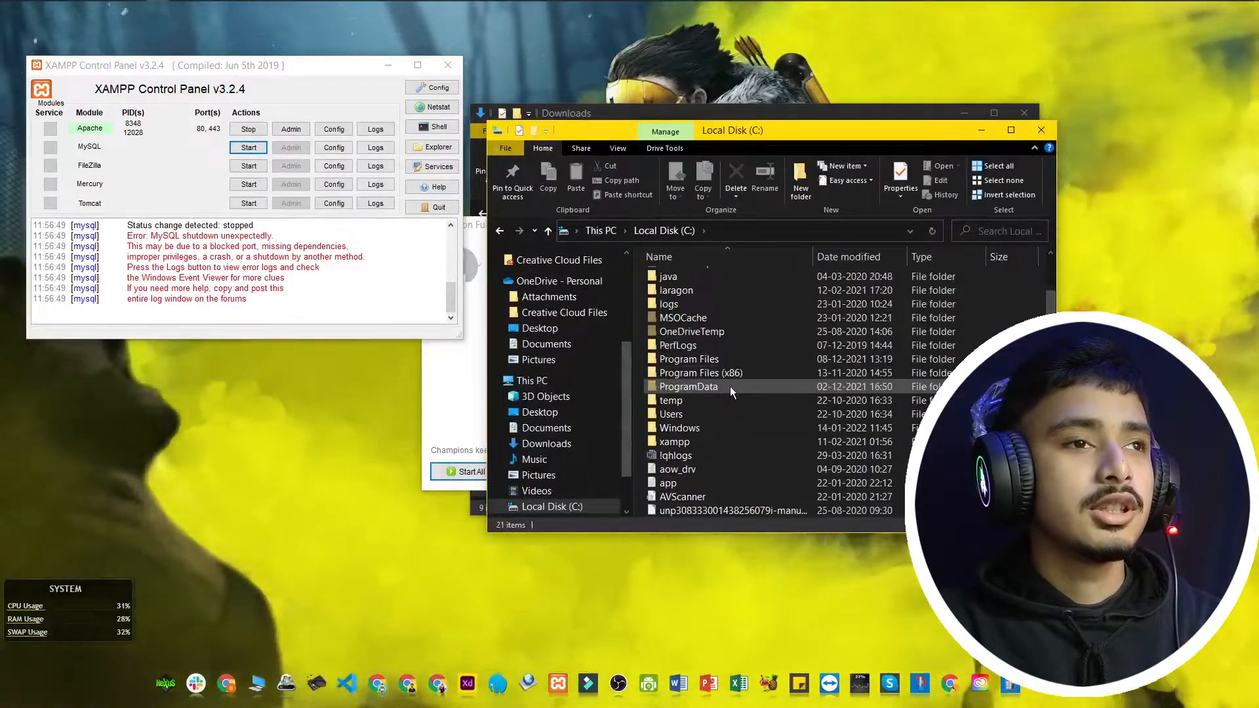
pyautogui.doubleClick(711, 441)
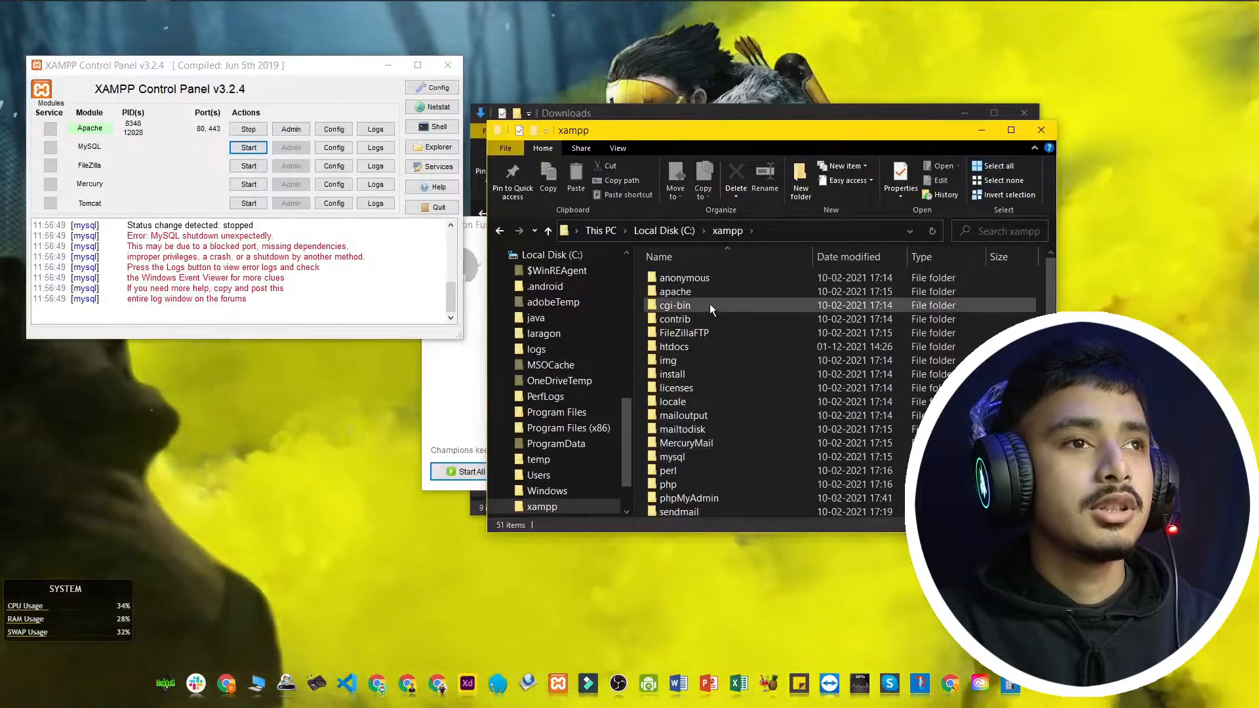
pyautogui.doubleClick(709, 345)
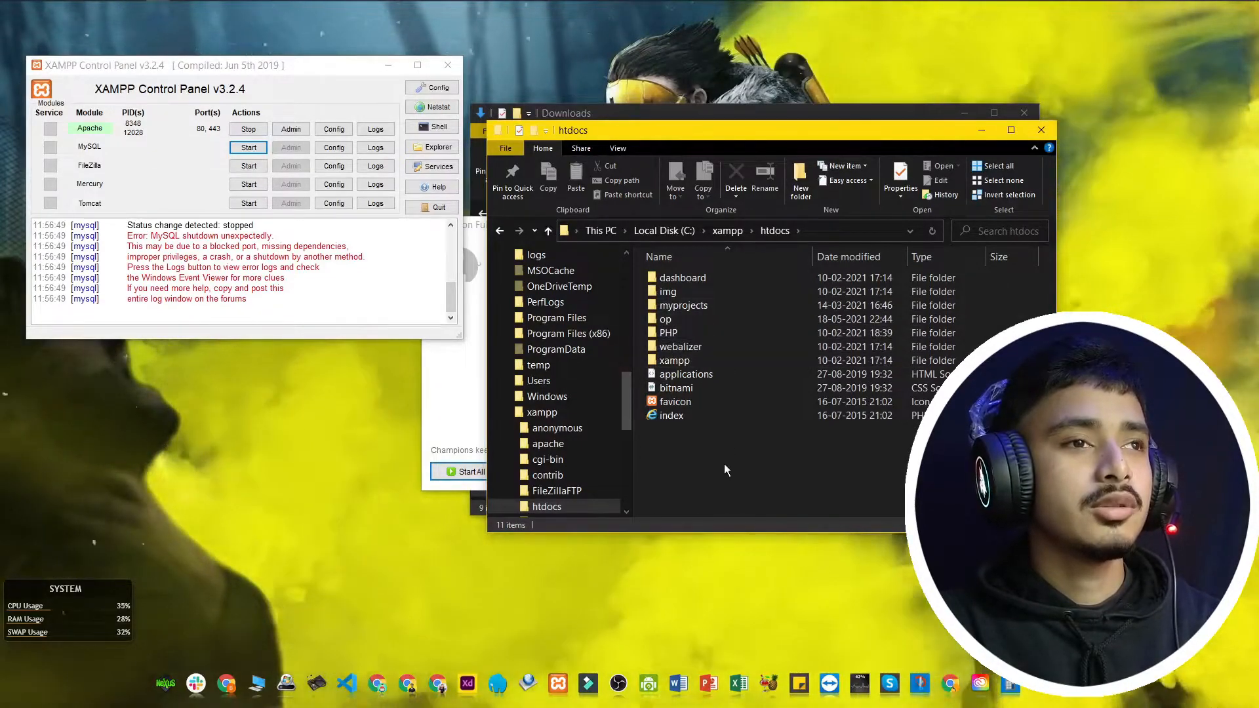
# Step: Create a new folder named test-site in C:\xampp\htdocs and open it
pyautogui.rightClick(724, 465)
pyautogui.moveTo(842, 433)
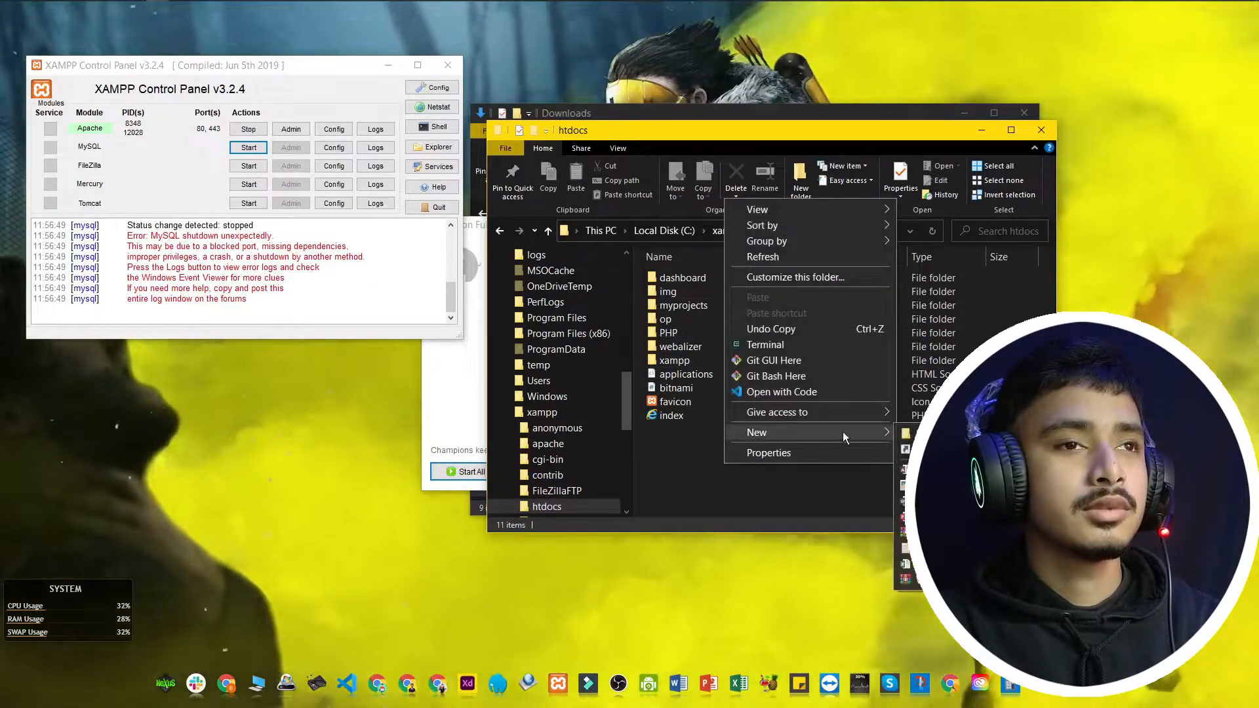
pyautogui.click(918, 433)
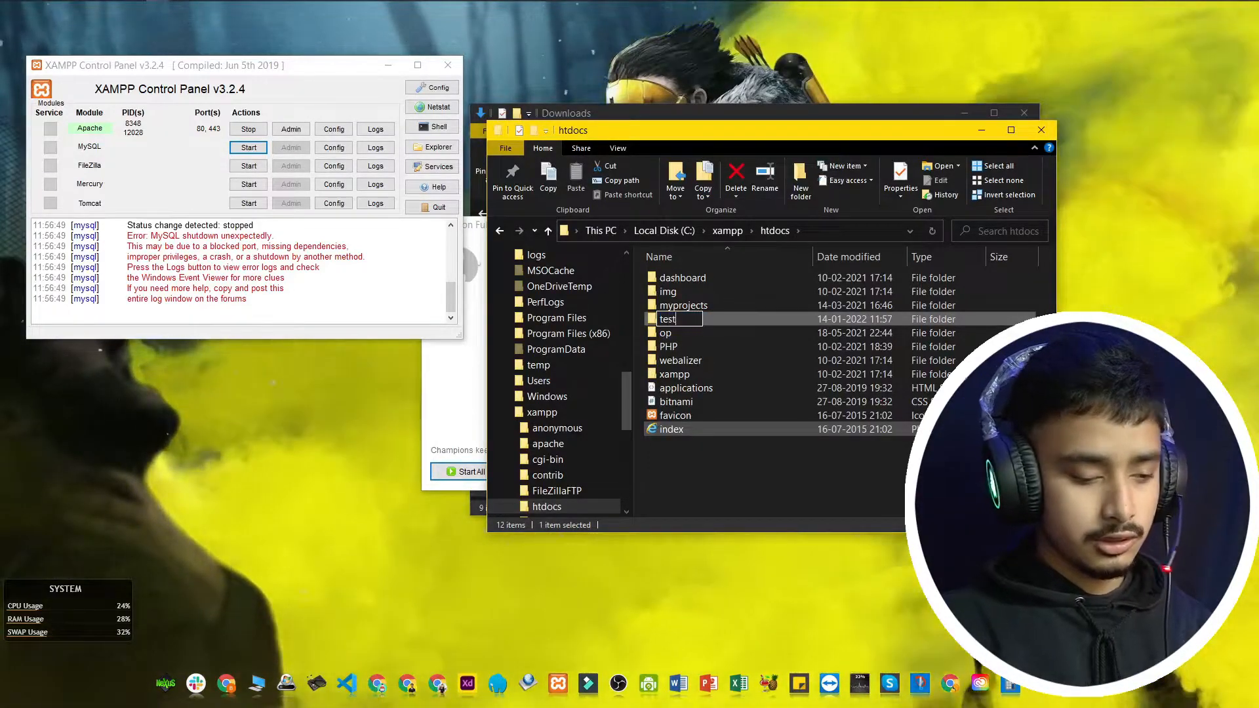
pyautogui.write('test')
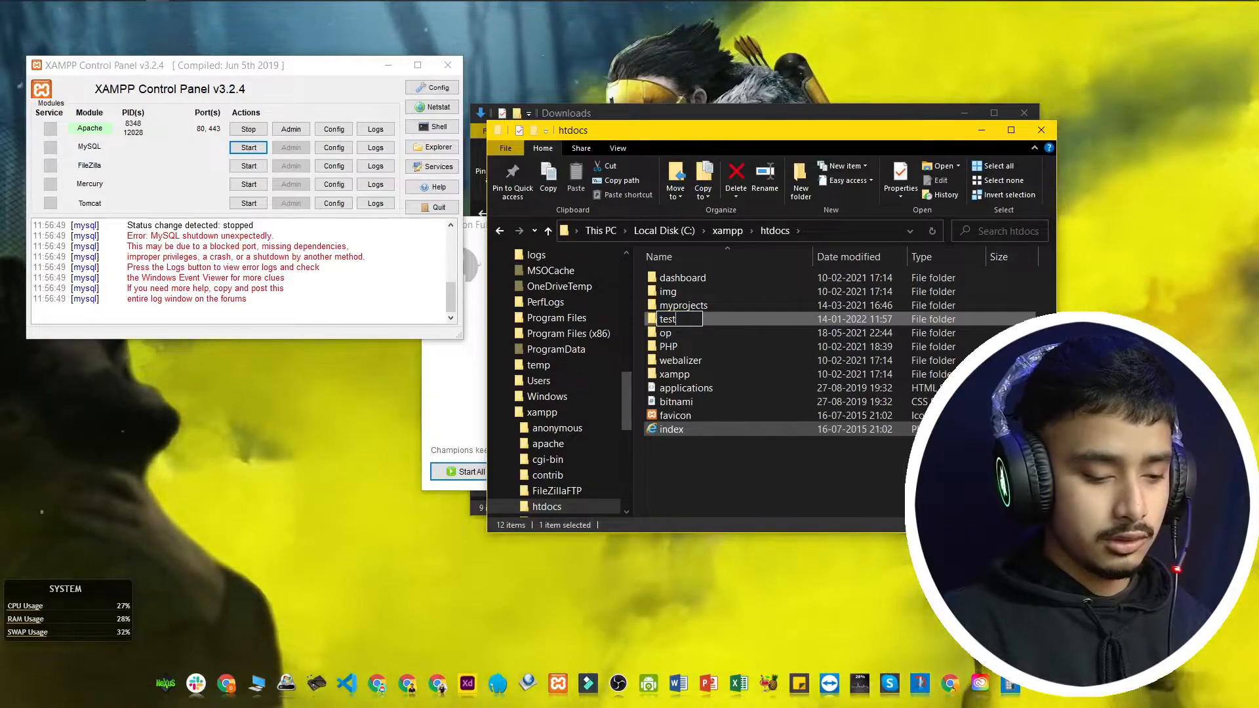
pyautogui.write('-site')
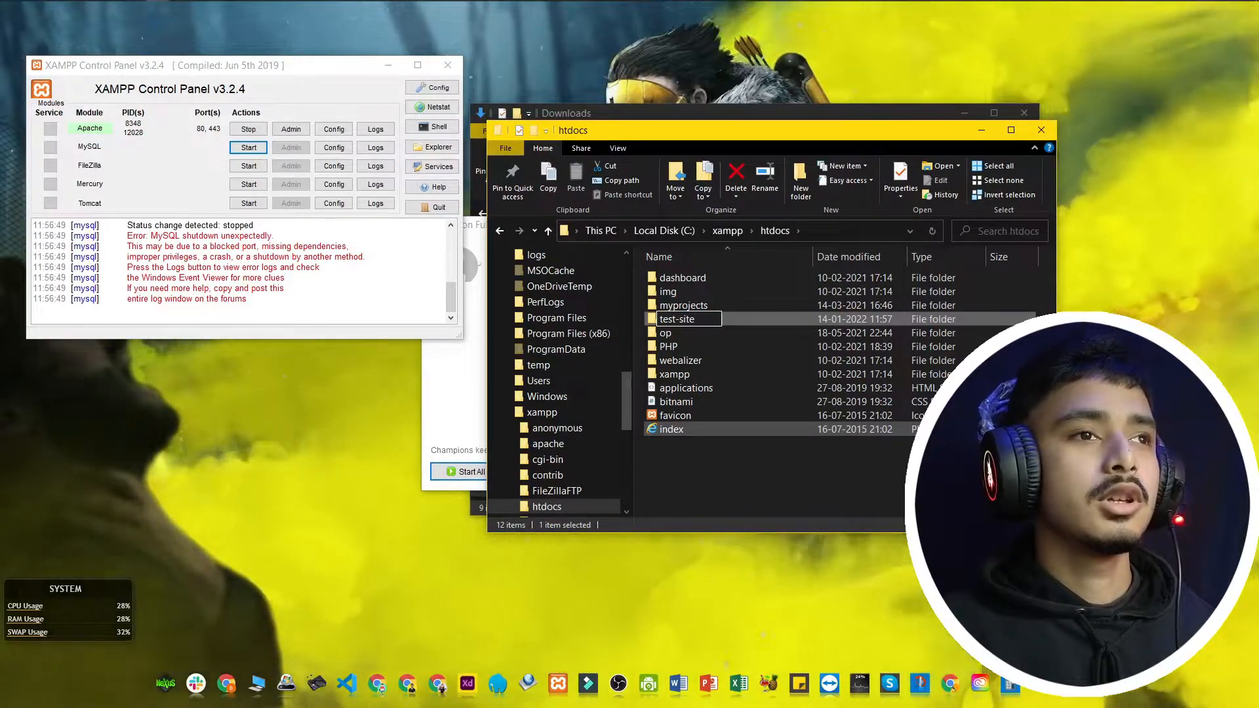
pyautogui.press('Return')
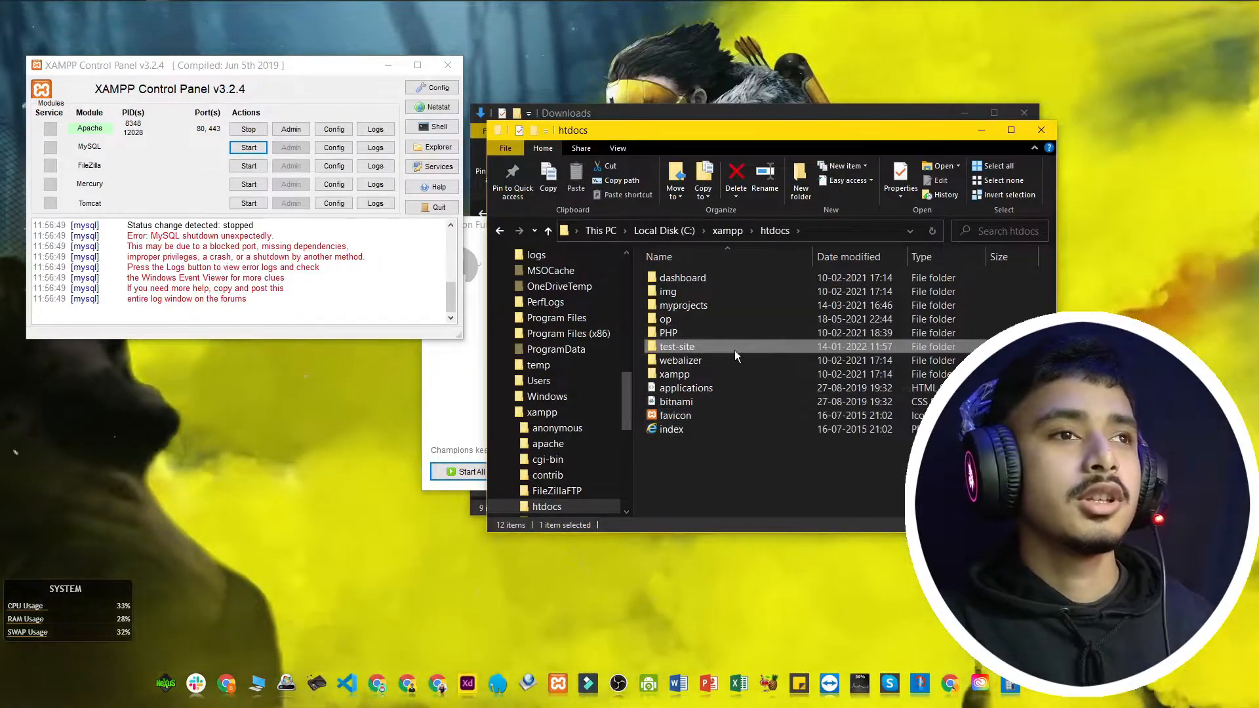
pyautogui.doubleClick(735, 349)
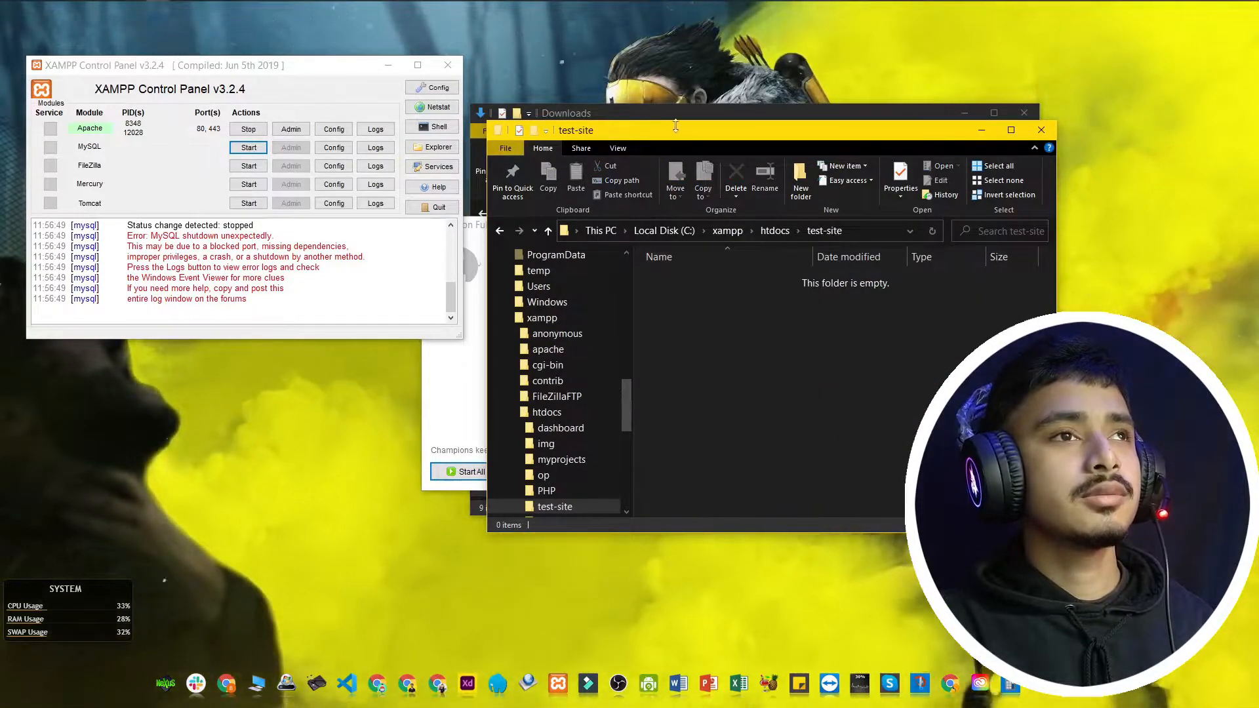
# Step: Extract wordpress-5.8.3.zip into the Downloads folder
pyautogui.click(671, 116)
pyautogui.click(684, 304)
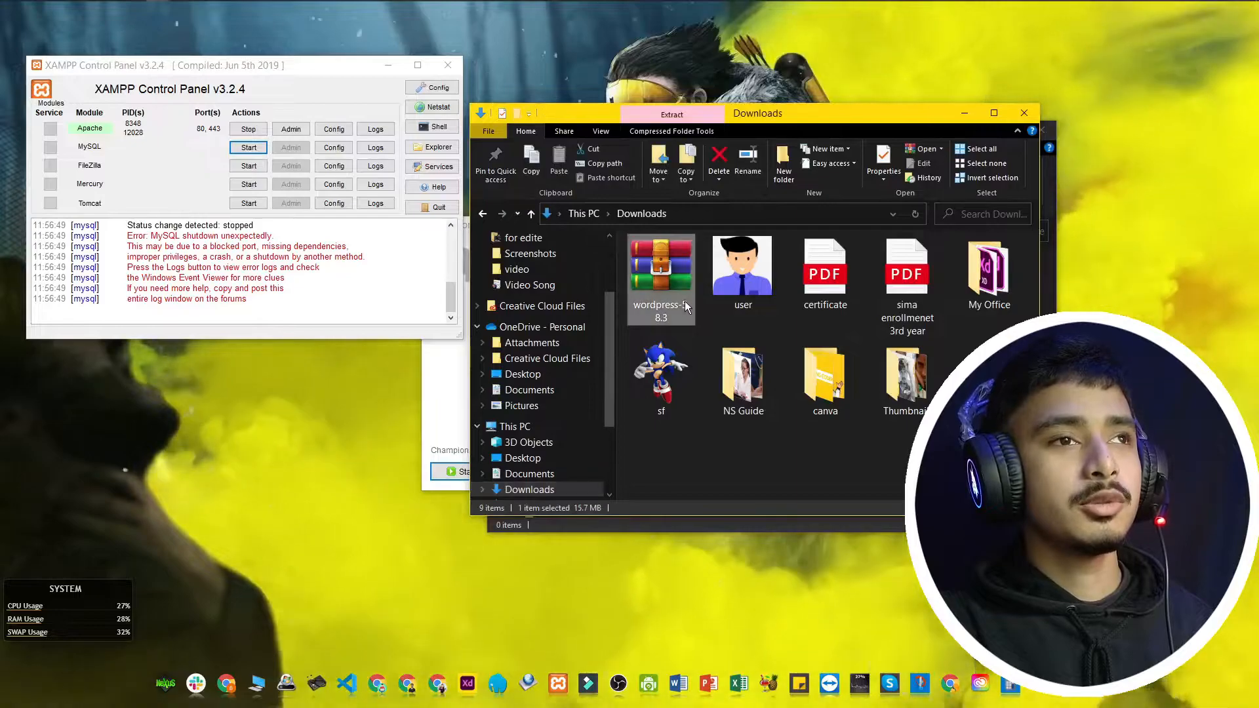
pyautogui.rightClick(684, 303)
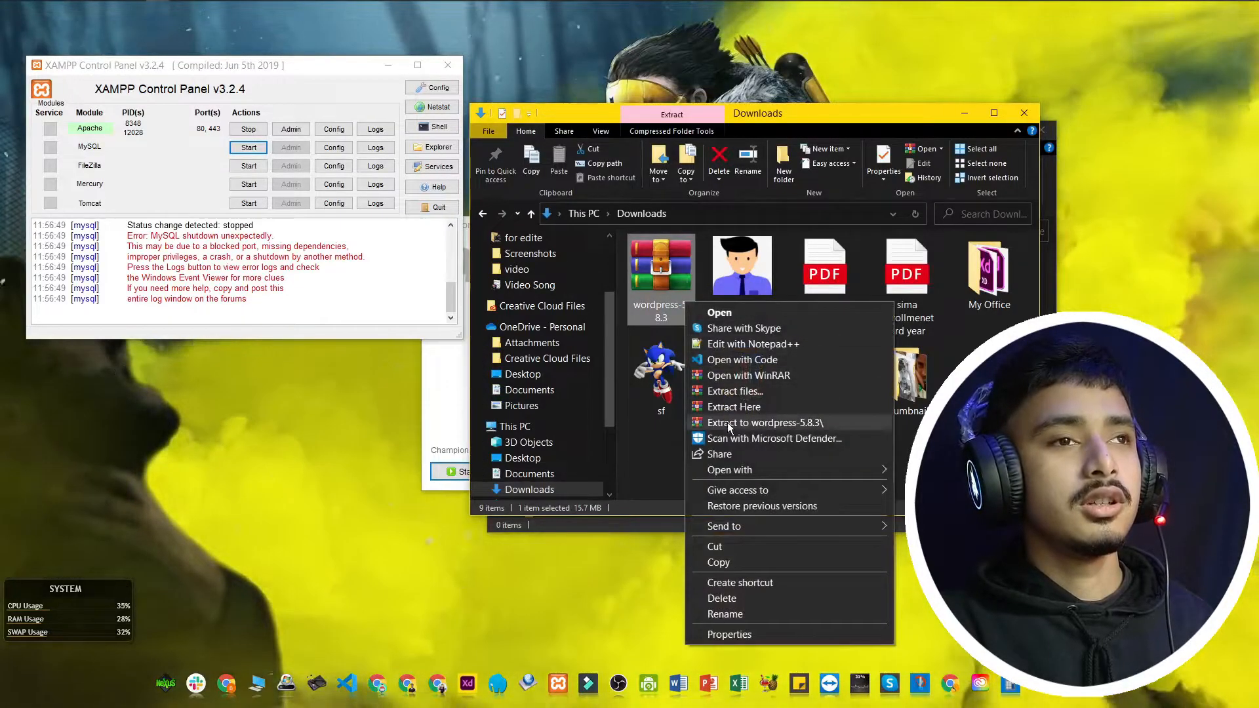
pyautogui.click(748, 407)
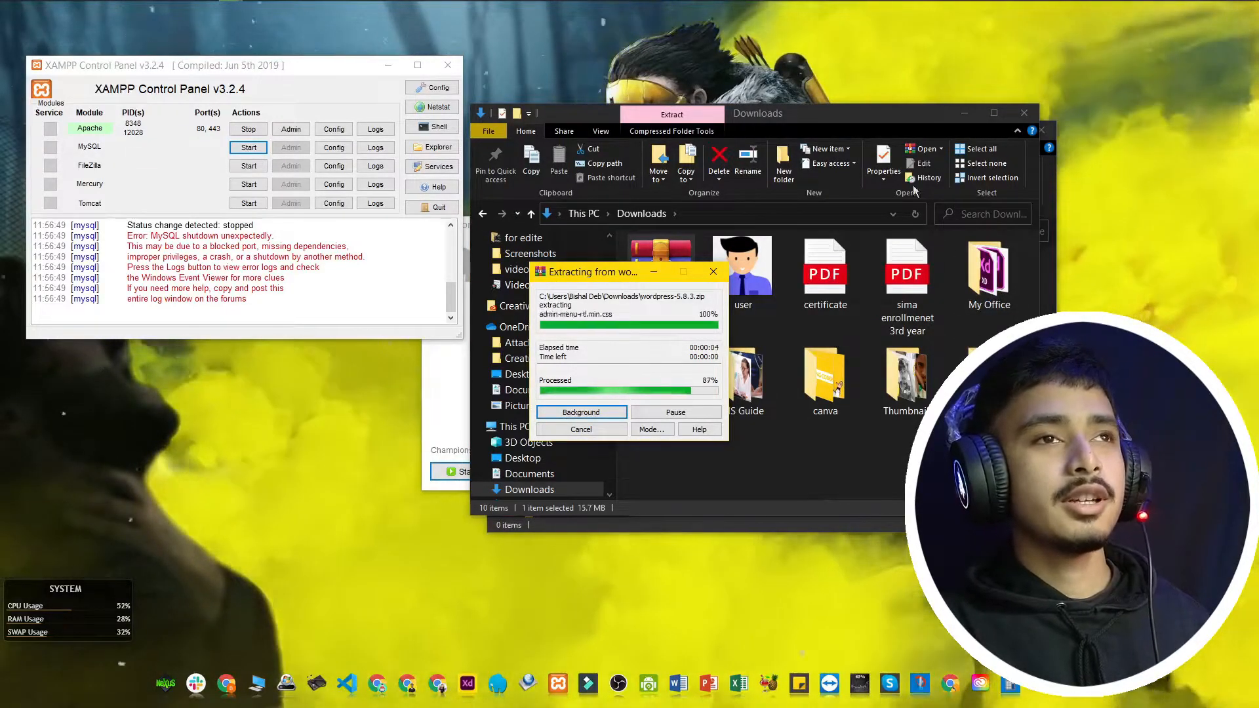
# Step: Copy the extracted wordpress folder from Downloads into test-site
pyautogui.moveTo(817, 124); pyautogui.dragTo(993, 222)
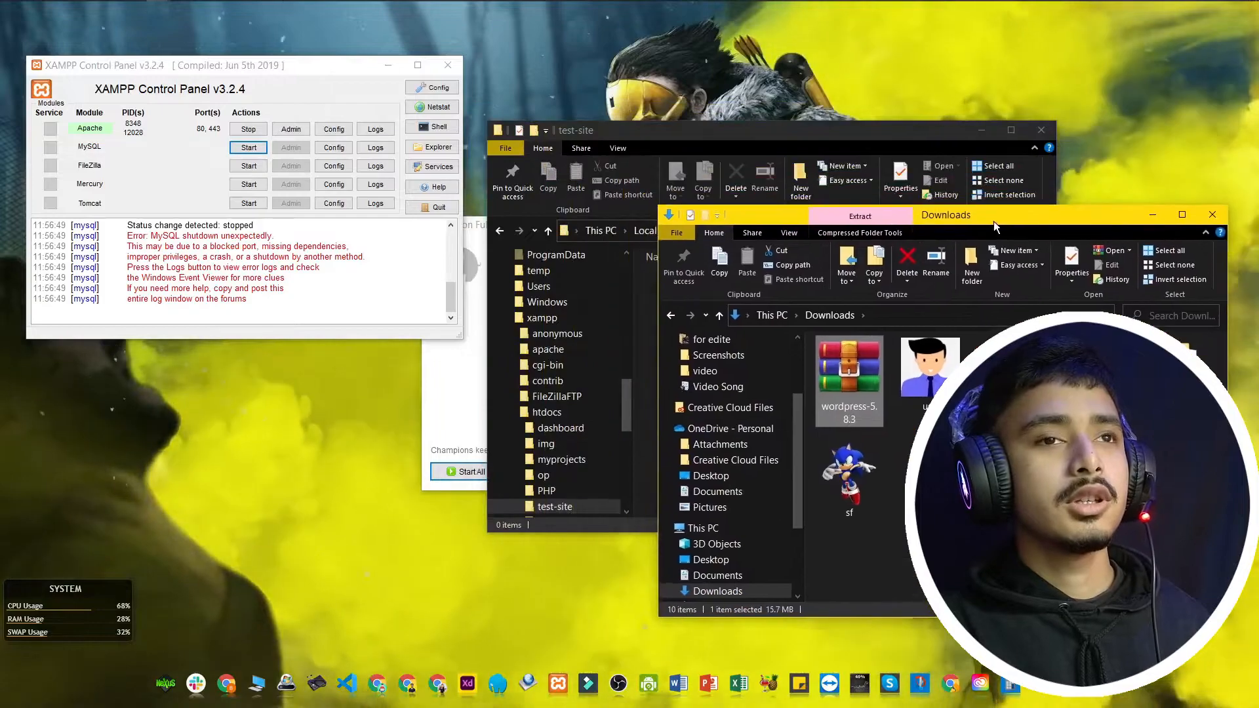
pyautogui.click(1172, 473)
pyautogui.hotkey('ctrl', 'c')
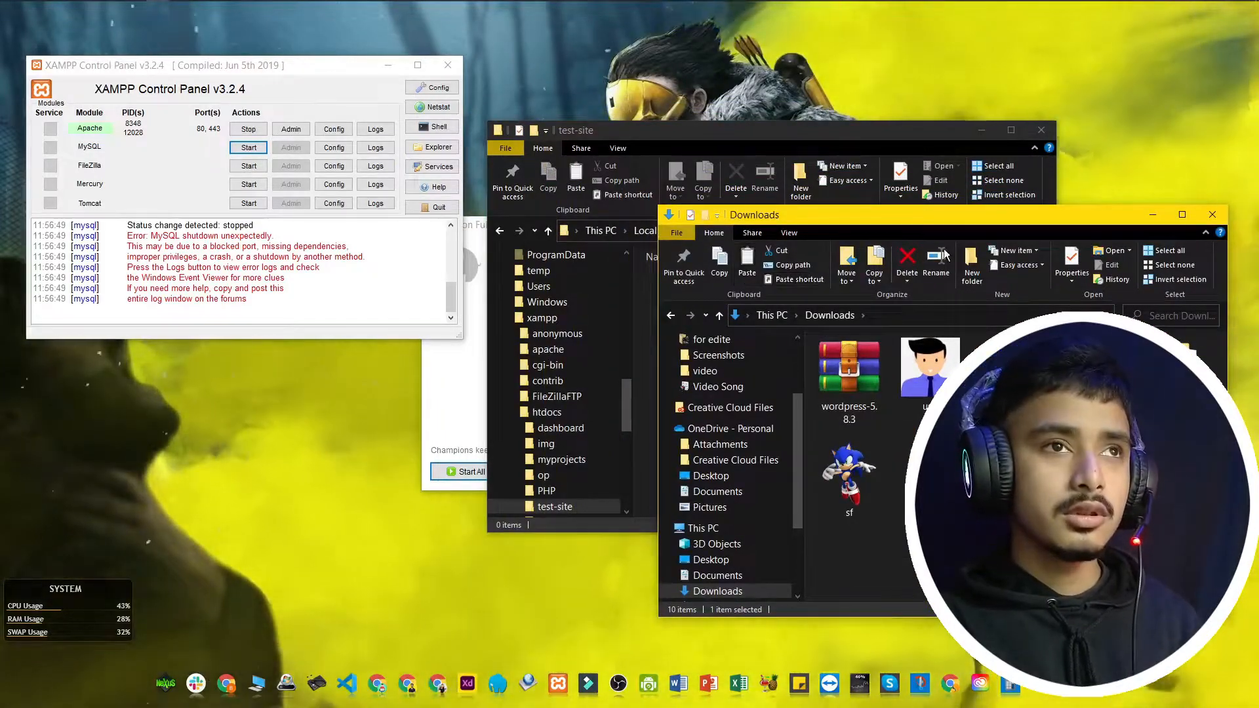
pyautogui.click(824, 129)
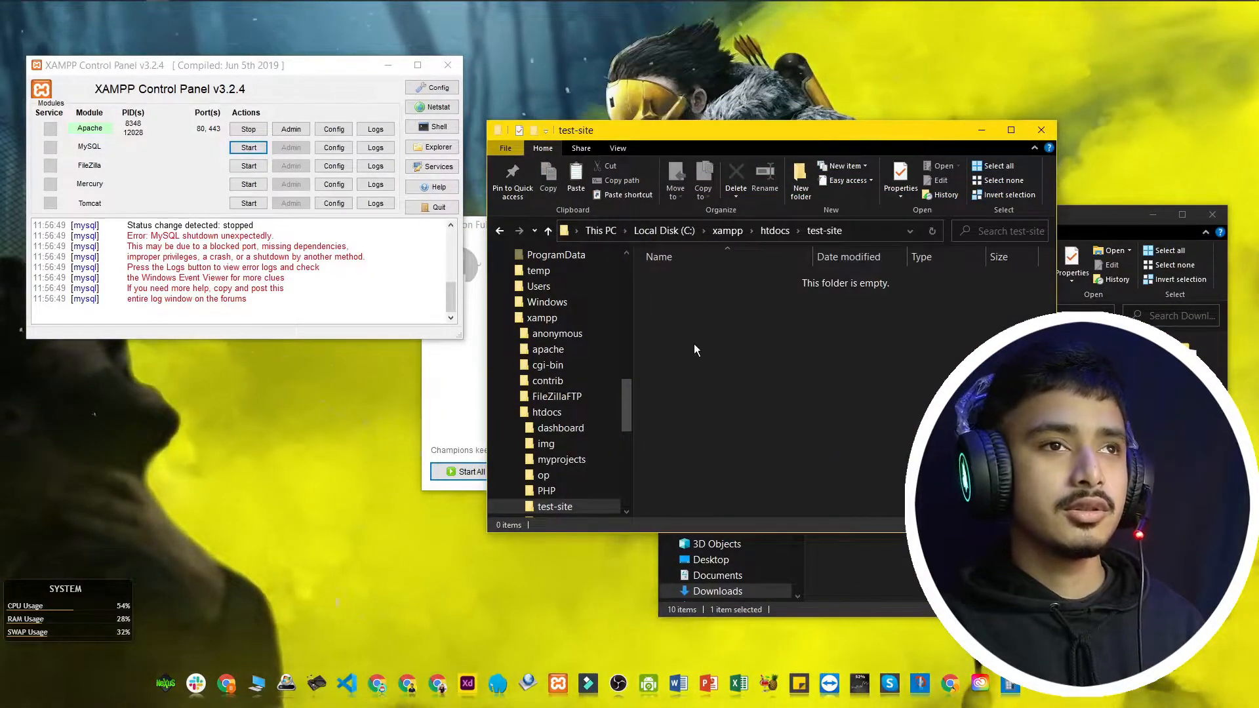
pyautogui.hotkey('ctrl', 'v')
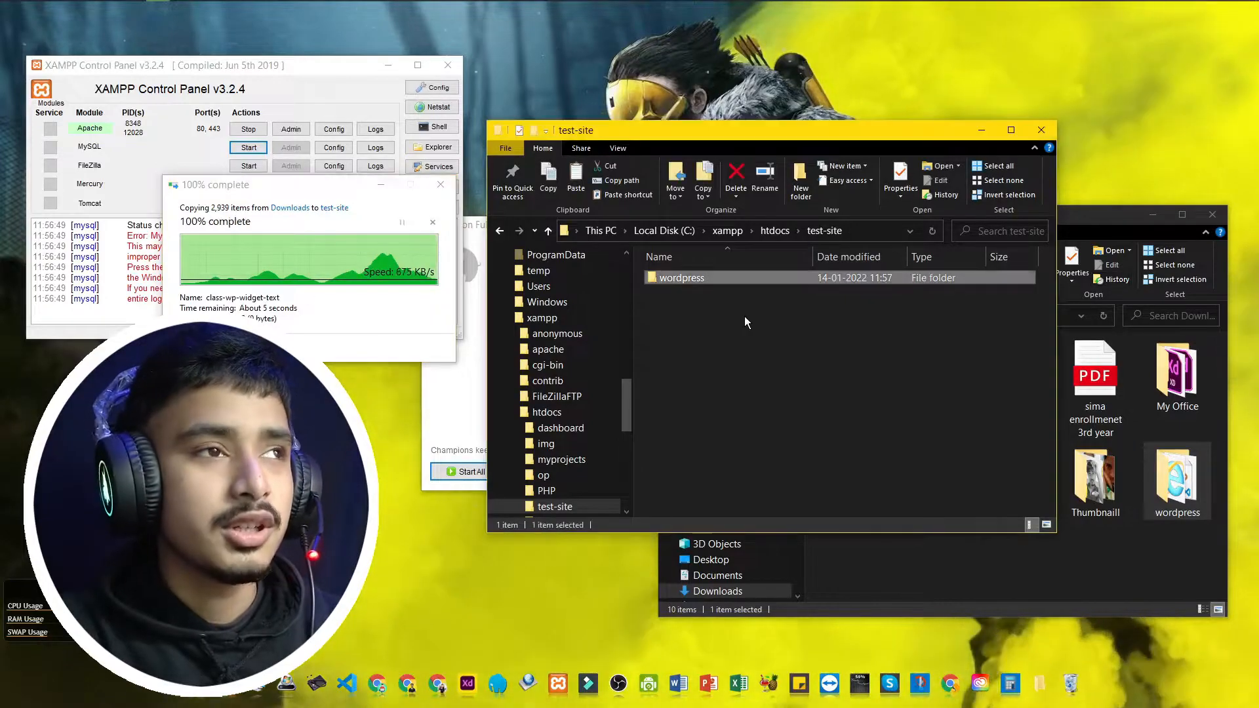
# Step: Move all WordPress files from the wordpress subfolder up into test-site
pyautogui.click(740, 315)
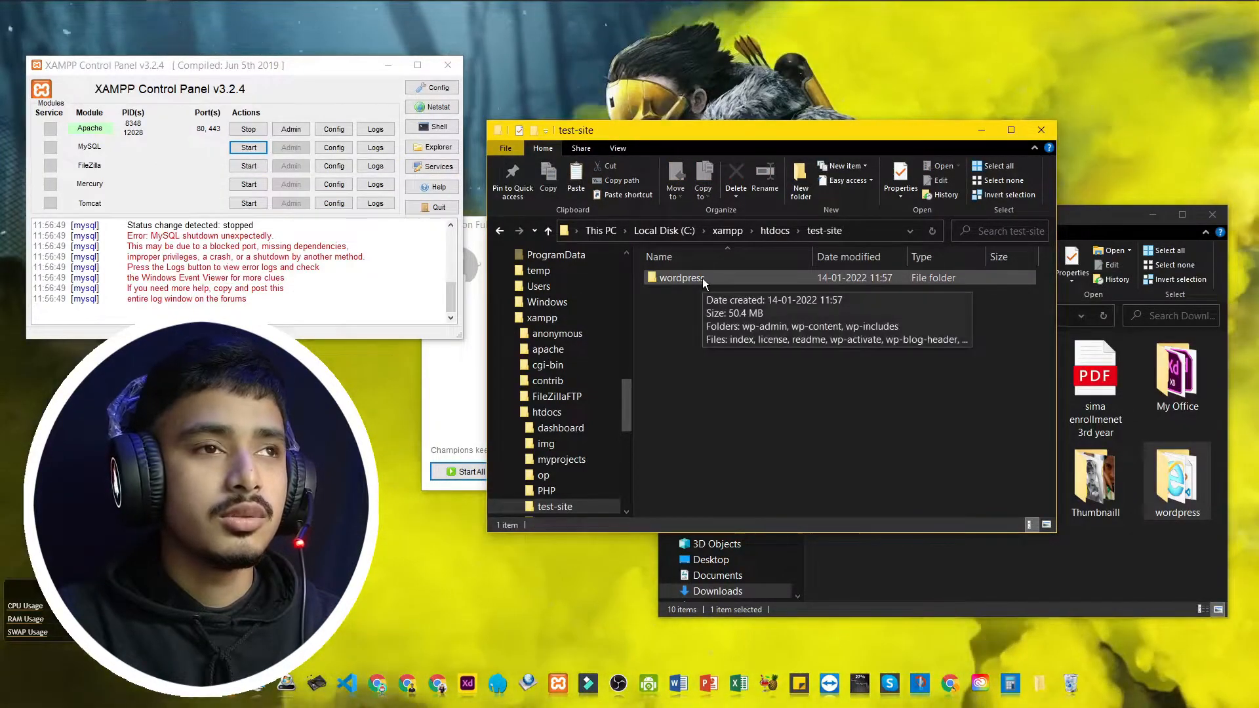
pyautogui.doubleClick(703, 278)
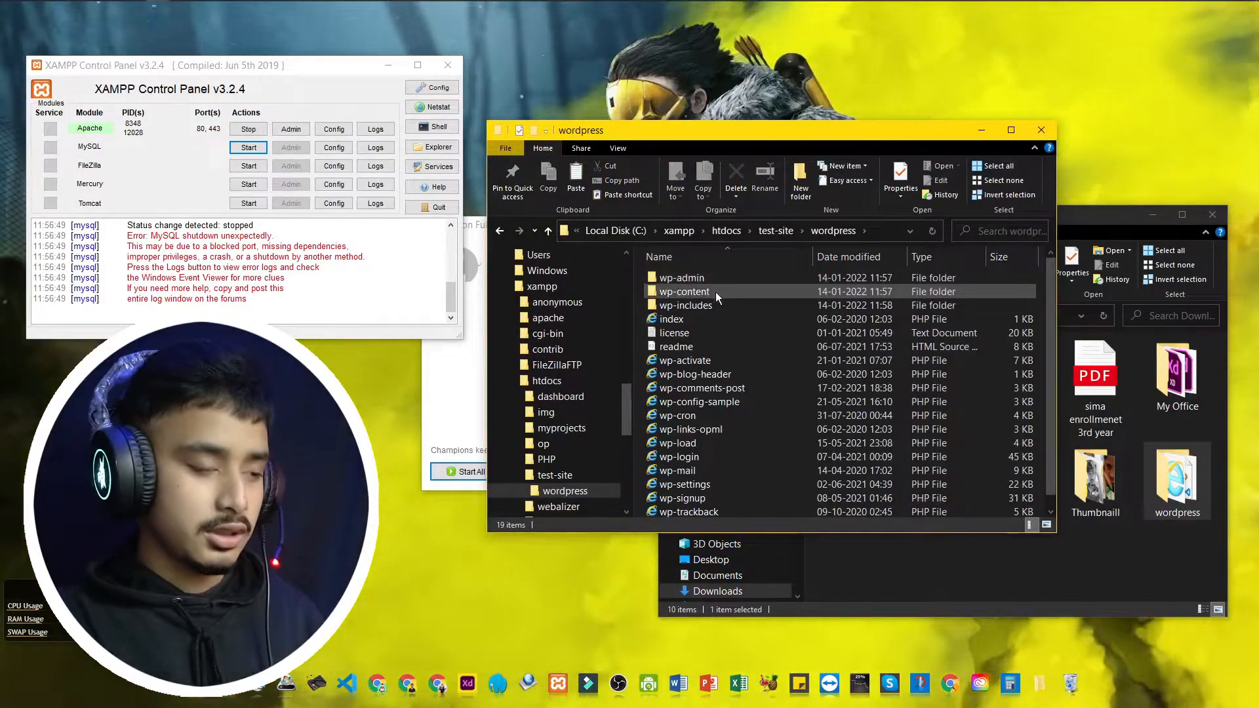
pyautogui.hotkey('ctrl', 'a')
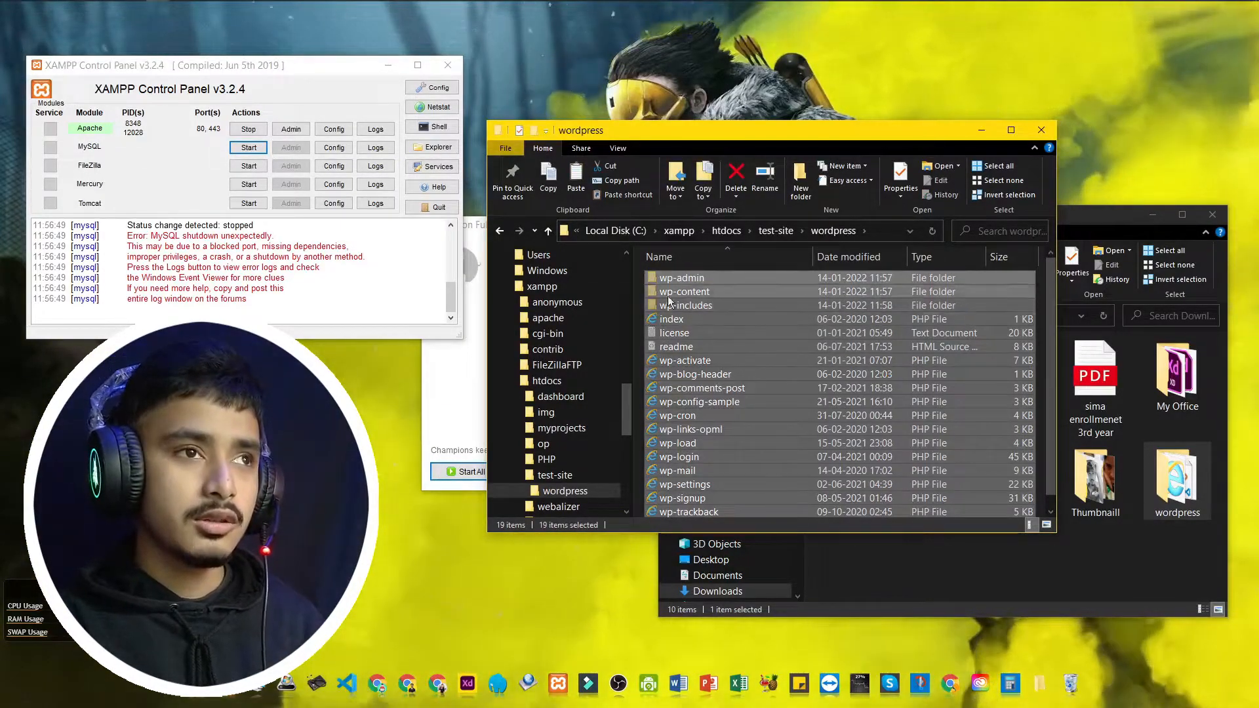
pyautogui.click(548, 231)
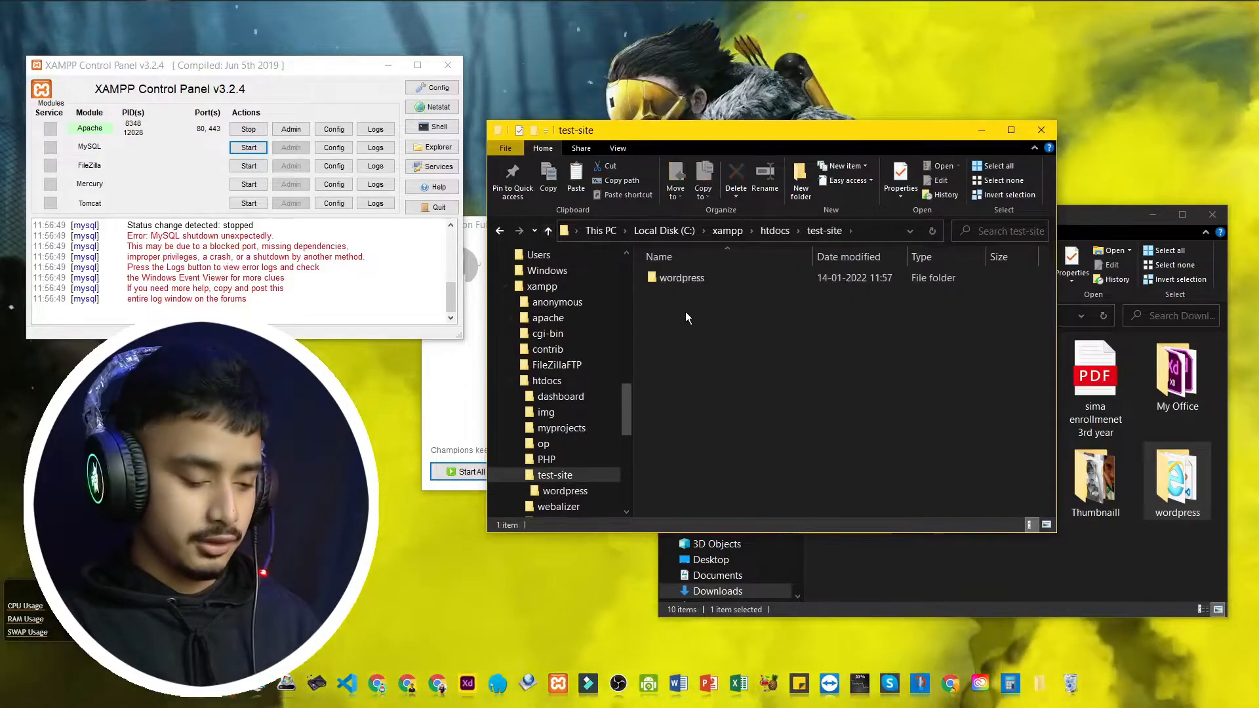
pyautogui.hotkey('ctrl', 'v')
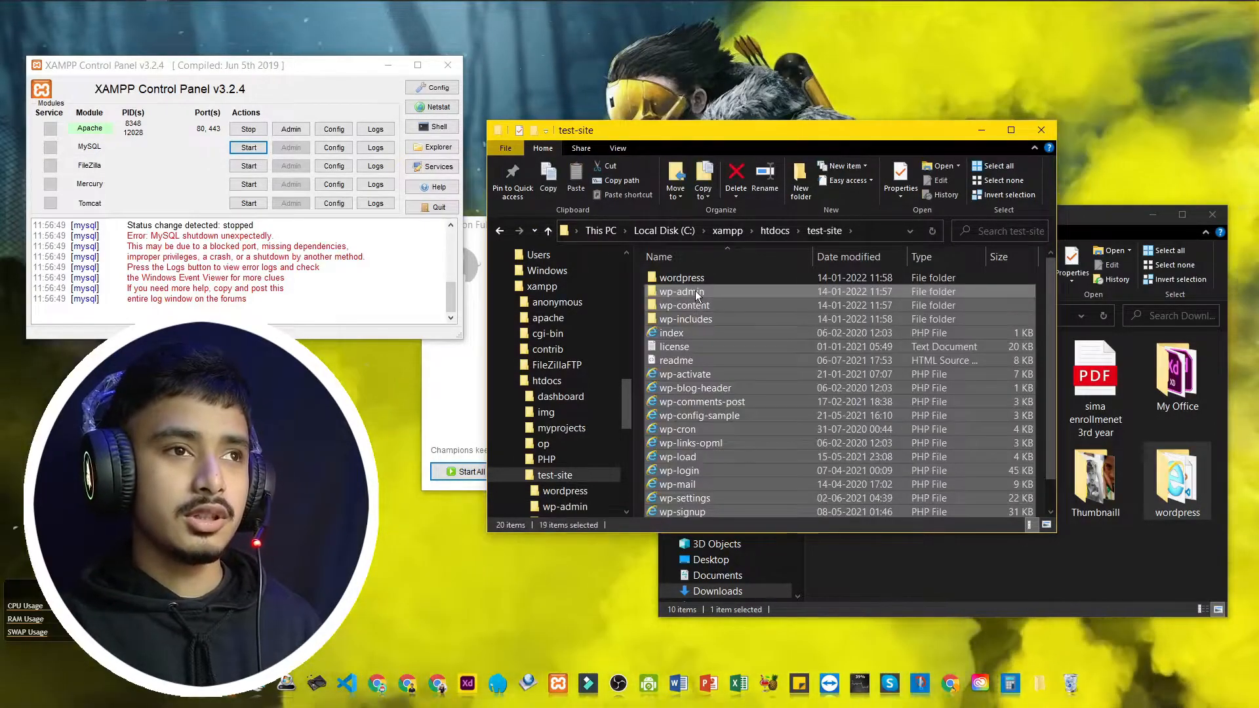
# Step: Delete the empty wordpress folder and reopen test-site from htdocs
pyautogui.click(702, 280)
pyautogui.press('Delete')
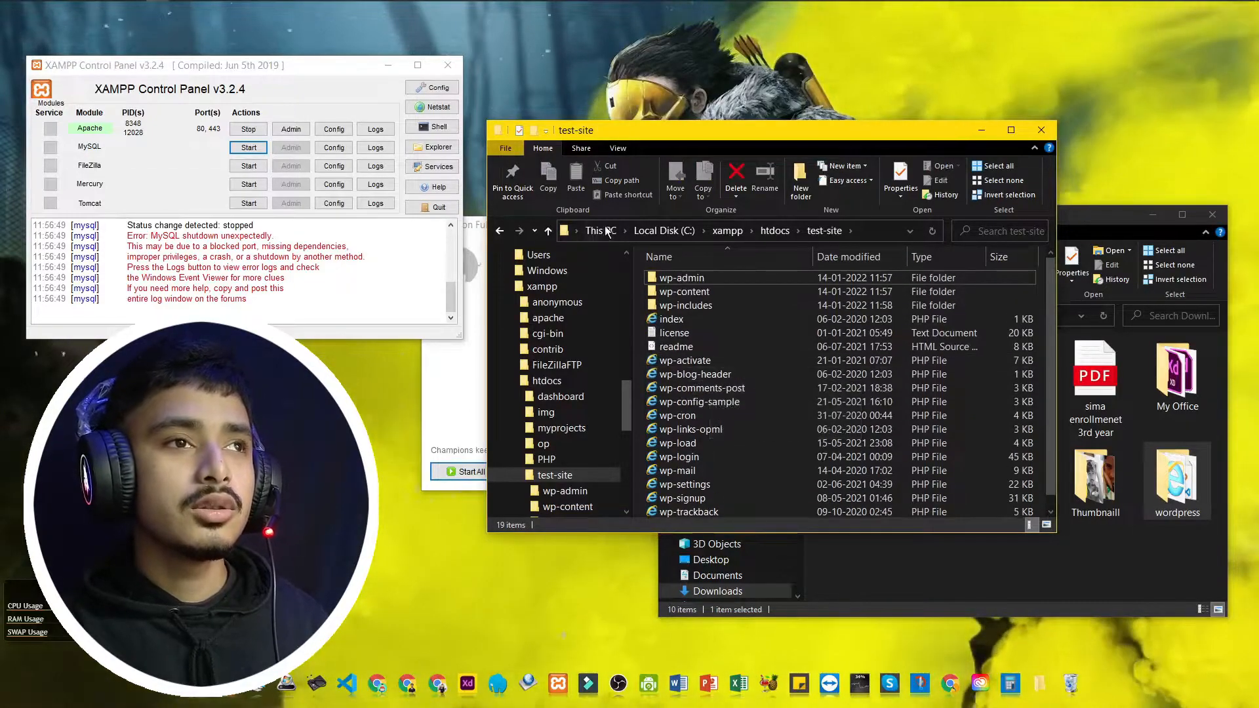
pyautogui.click(549, 230)
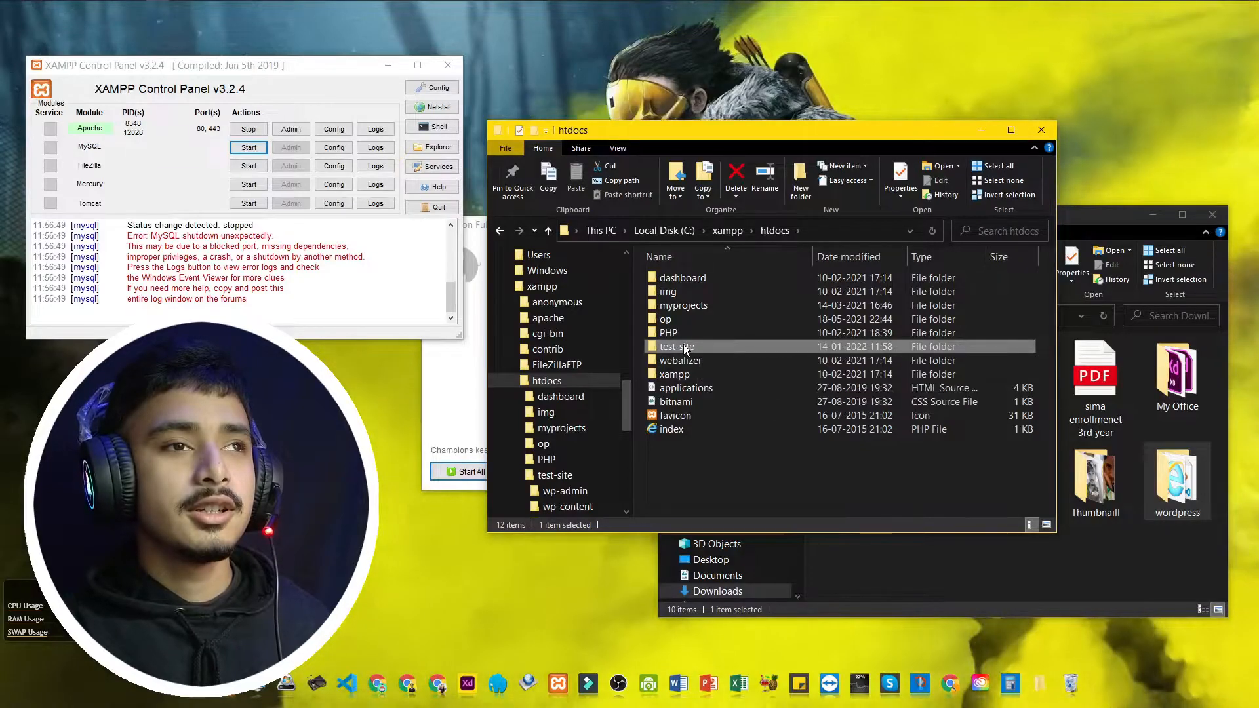
pyautogui.doubleClick(683, 346)
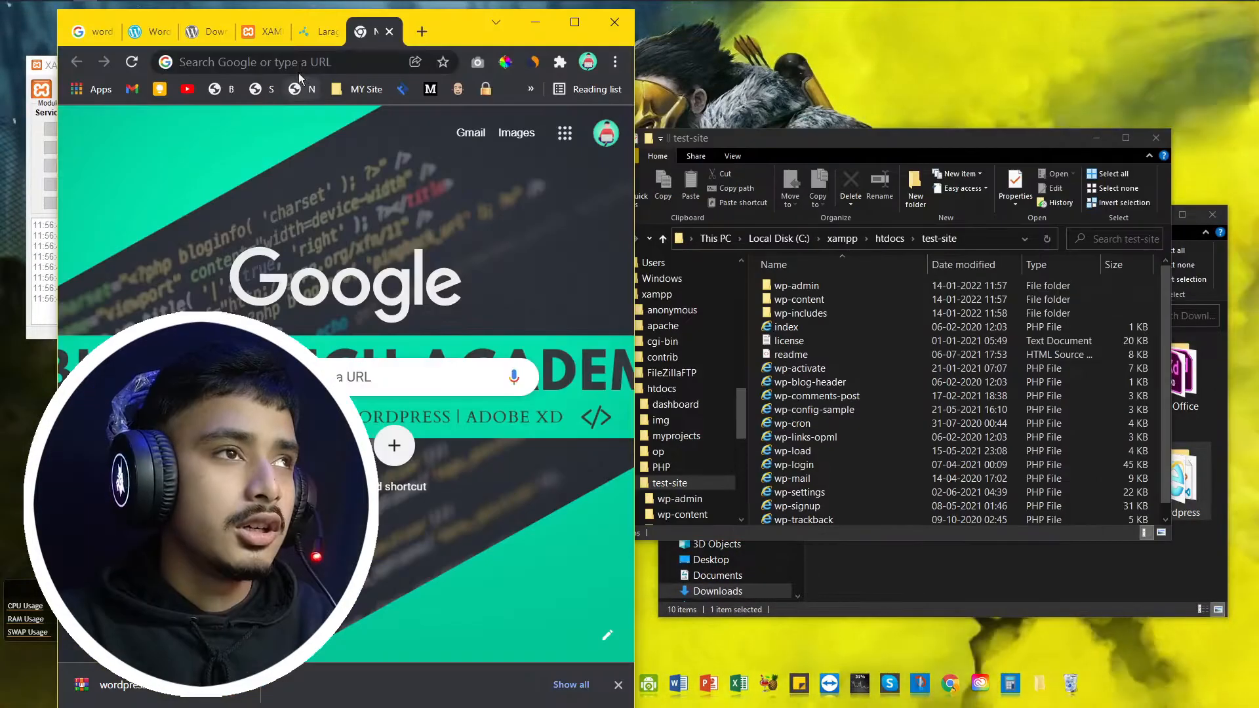
# Step: Close the leftover WordPress download, XAMPP, Laragon and wordpress search-results tabs in Chrome
pyautogui.click(299, 67)
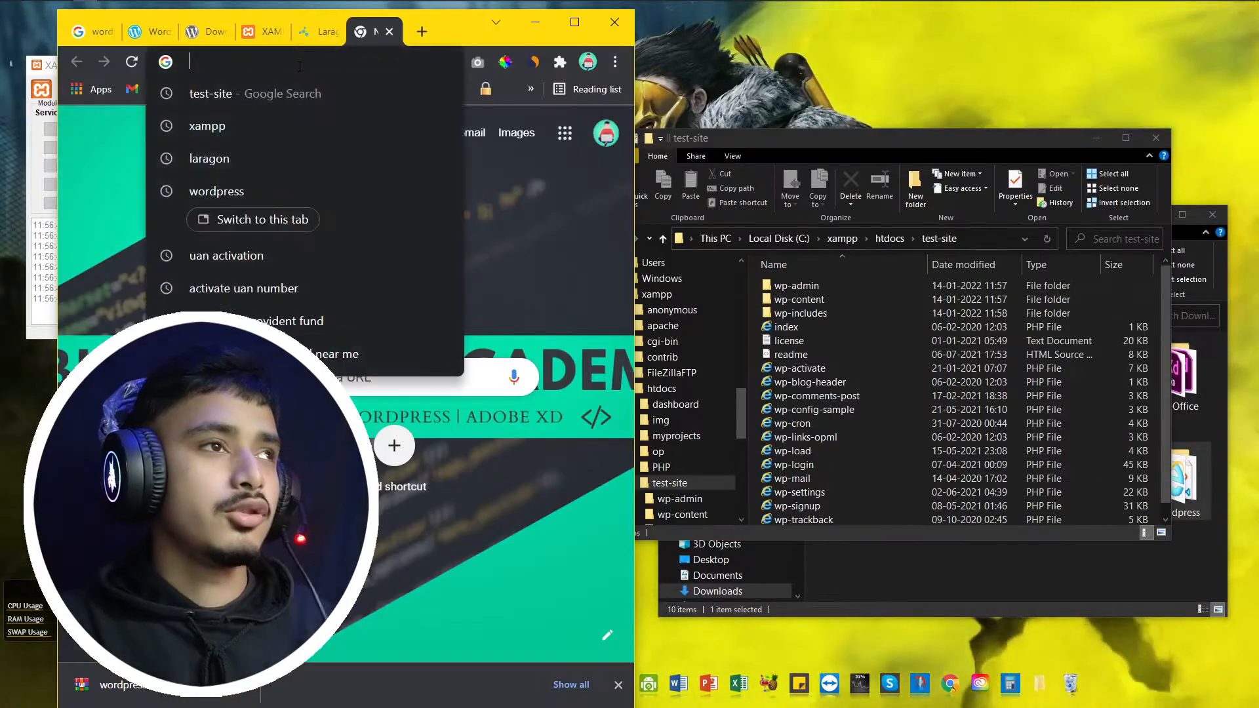
pyautogui.click(152, 33)
pyautogui.click(164, 36)
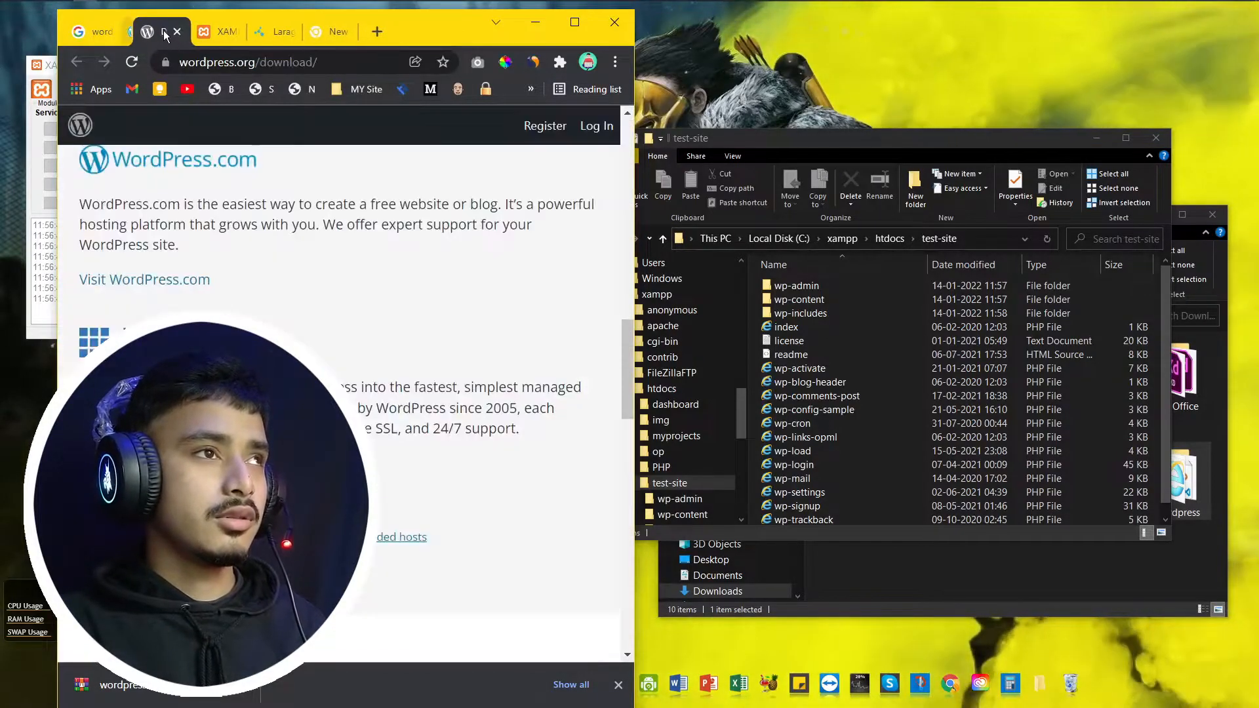
pyautogui.click(165, 33)
pyautogui.click(165, 32)
pyautogui.click(165, 32)
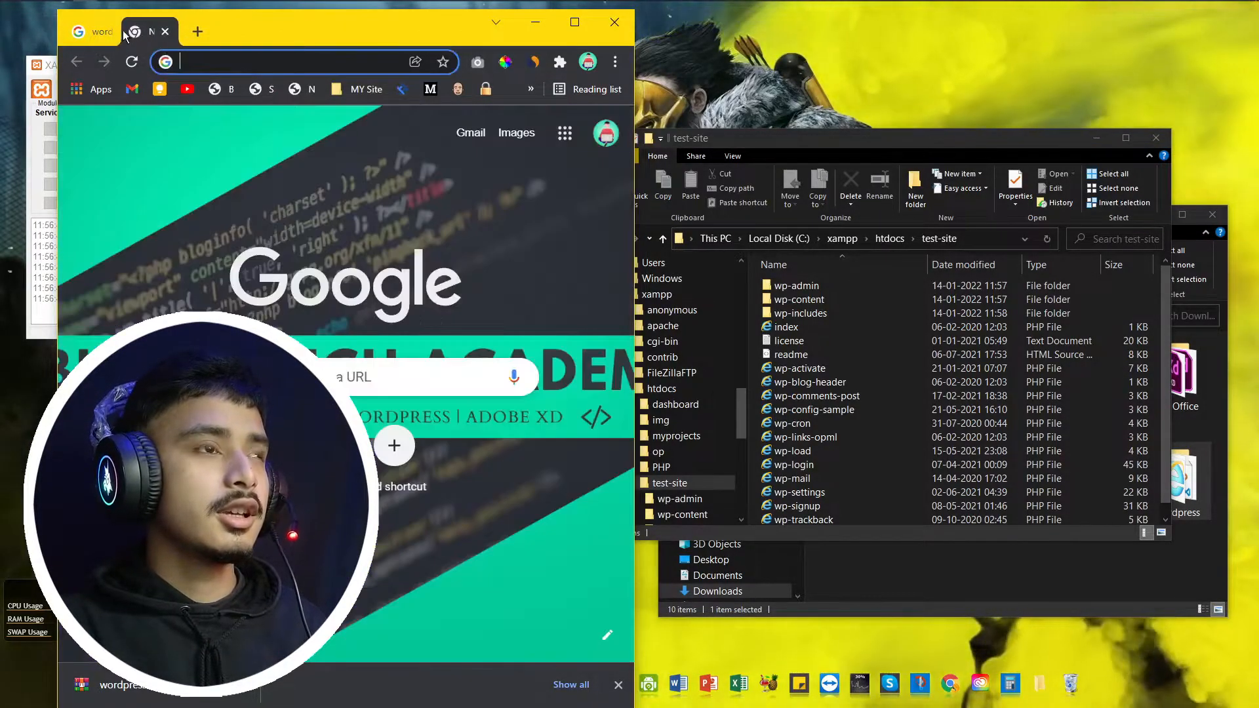
pyautogui.click(117, 29)
pyautogui.click(115, 32)
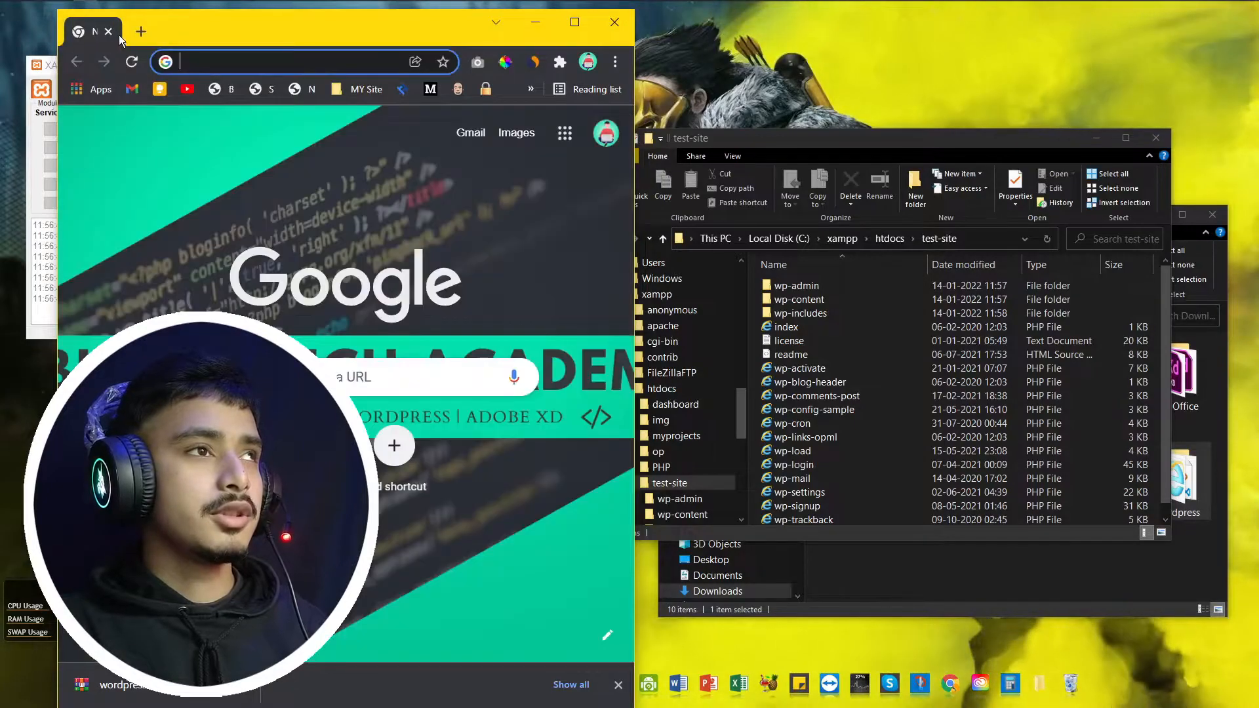
# Step: Enter localhost/test-site in the address bar, checking the folder name in File Explorer
pyautogui.click(187, 61)
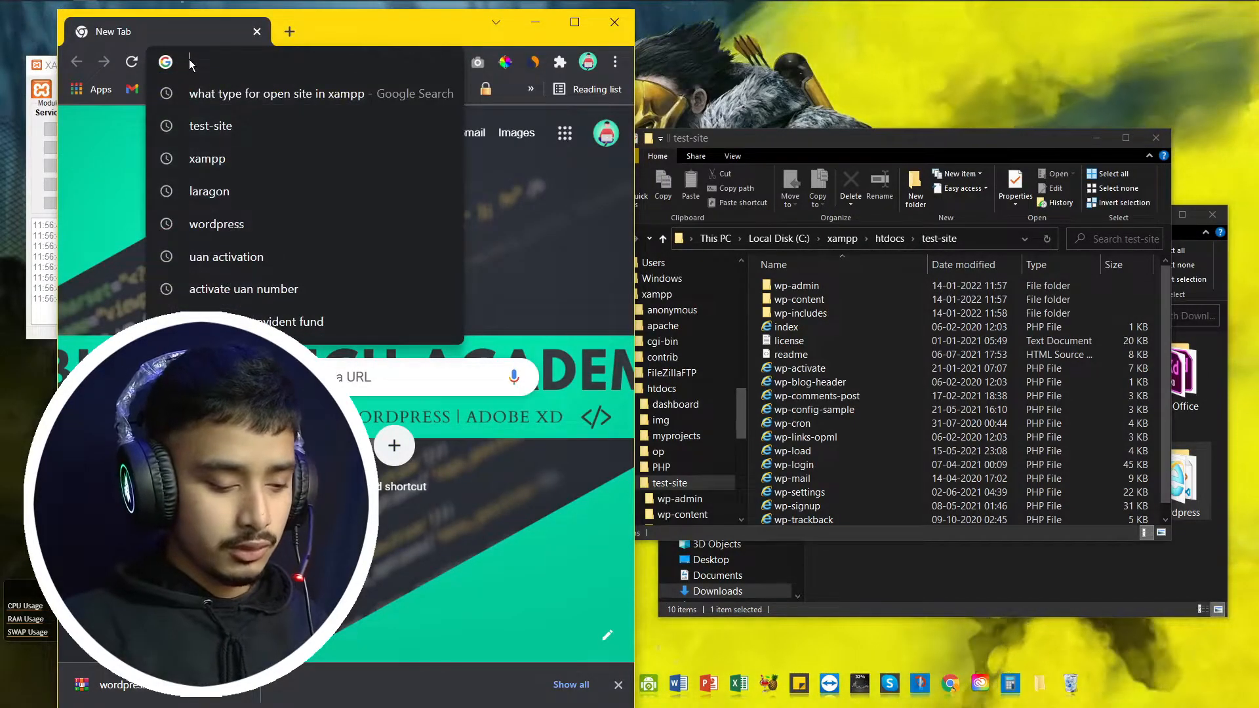
pyautogui.write('localhost')
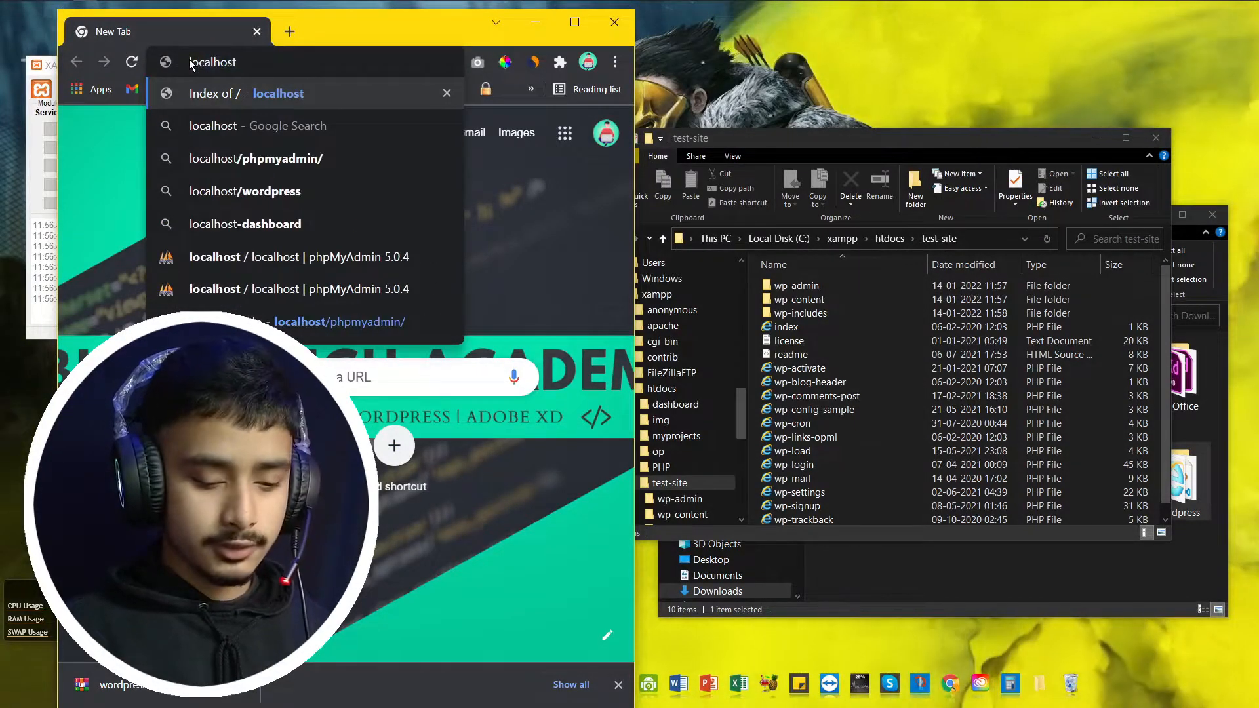
pyautogui.write('/test-site')
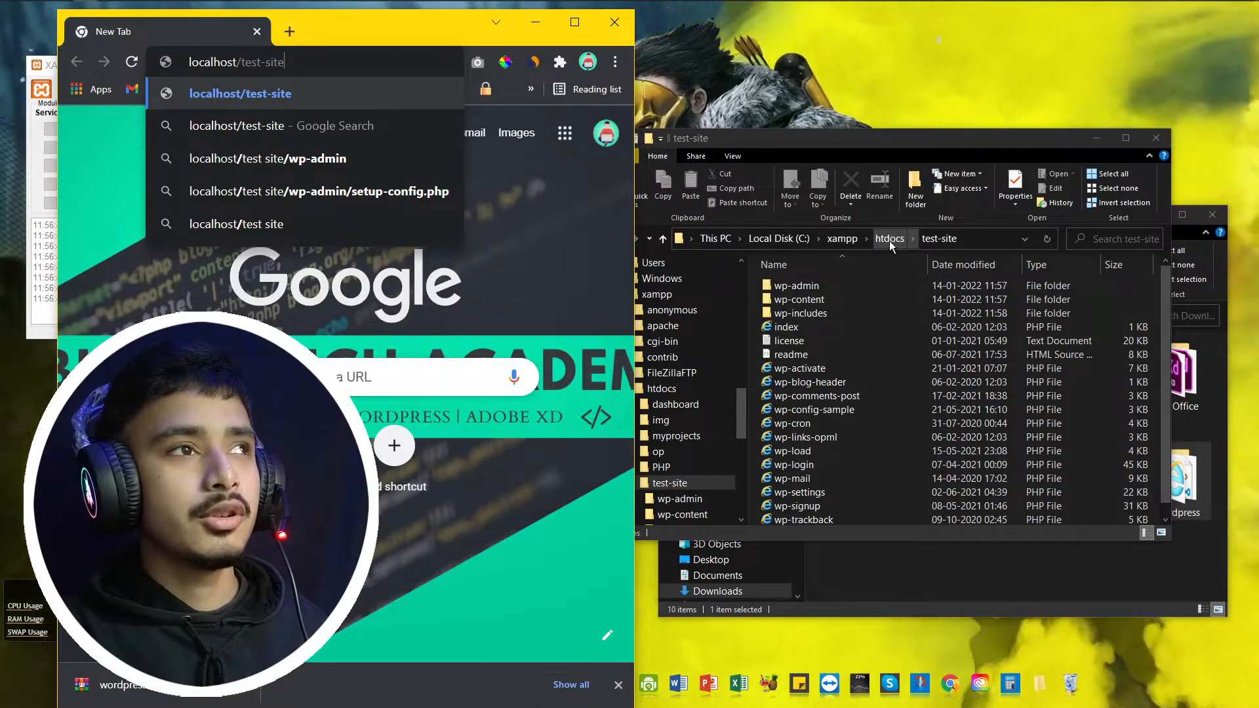
pyautogui.click(939, 241)
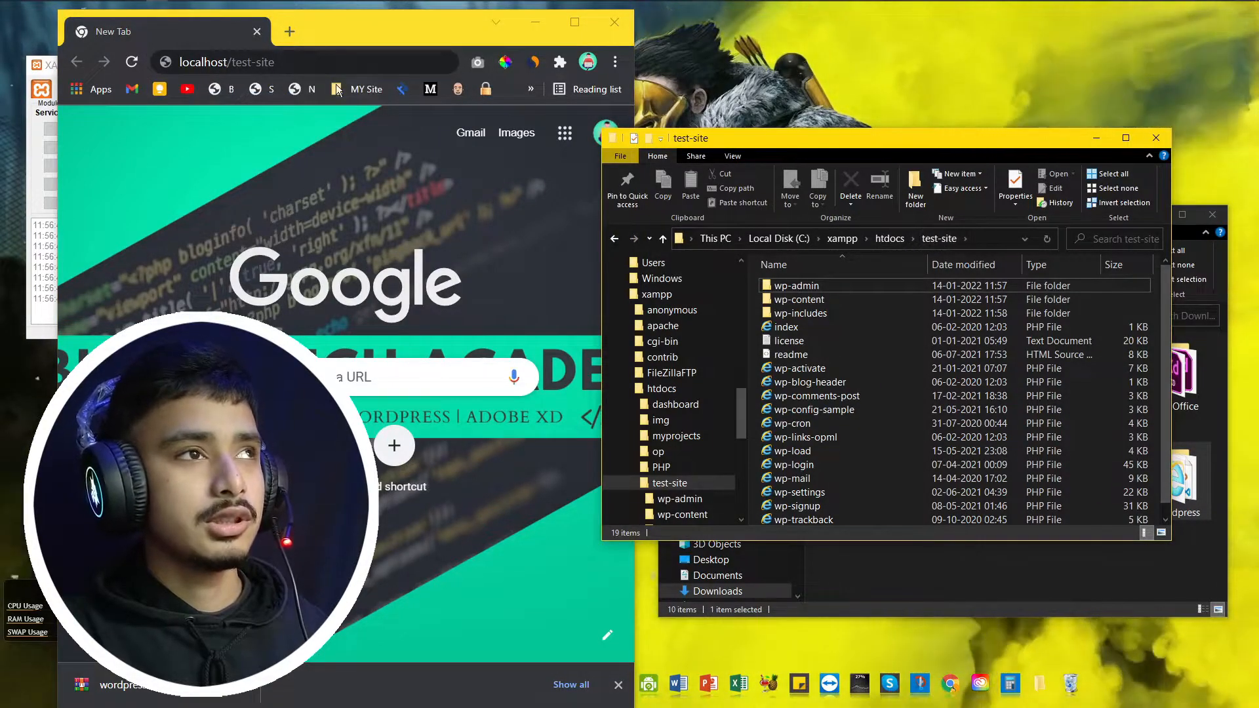
pyautogui.click(322, 61)
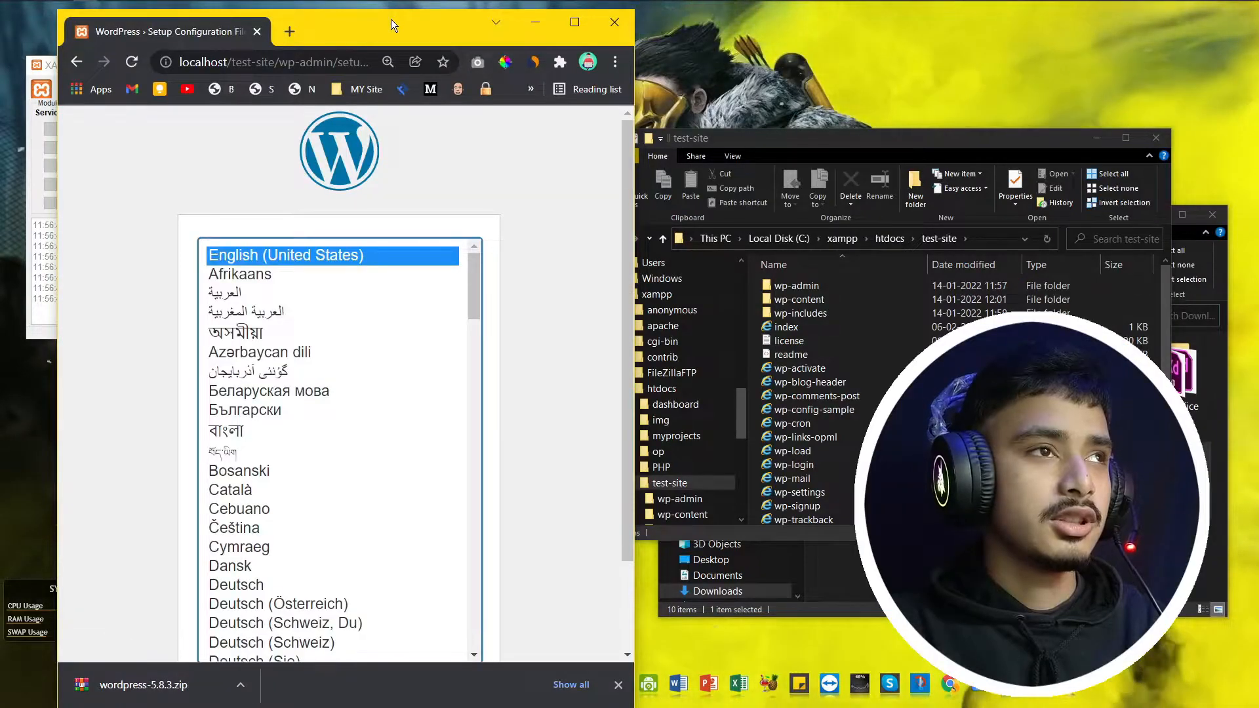
# Step: Maximize Chrome, dismiss the download bar and continue with English (United States)
pyautogui.doubleClick(375, 28)
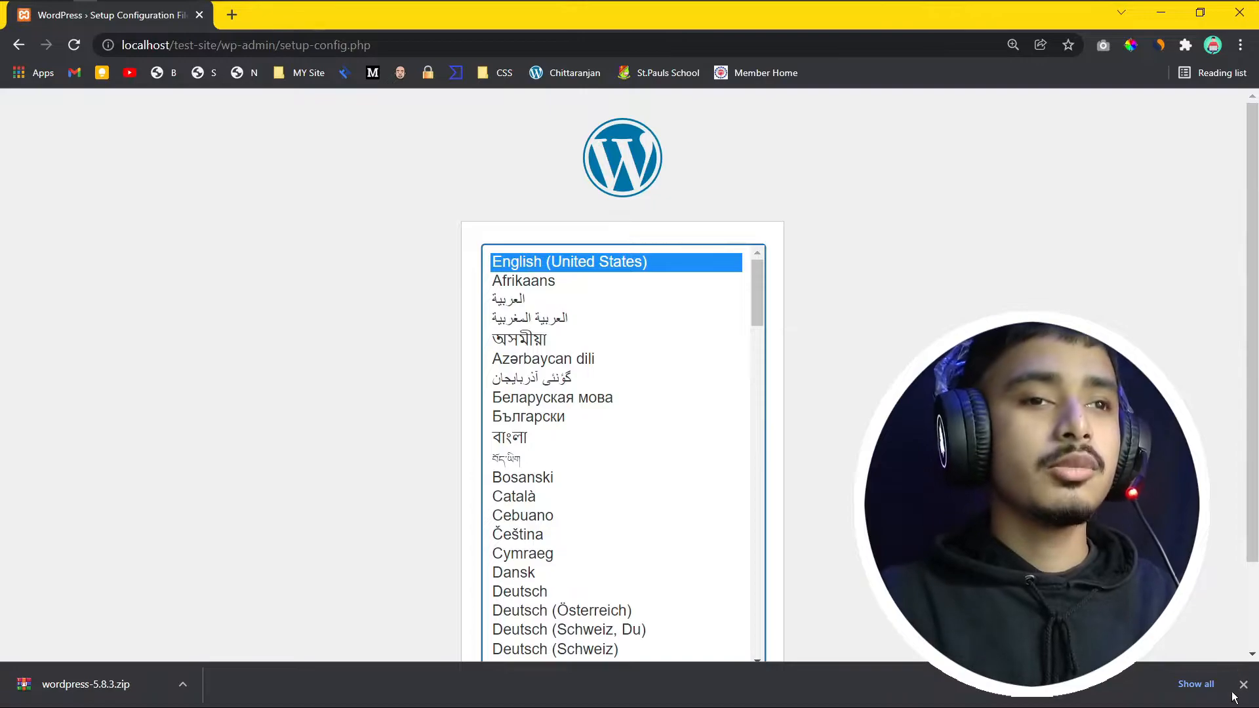
pyautogui.click(1243, 684)
pyautogui.scroll(-3, 742, 317)
pyautogui.scroll(3, 638, 303)
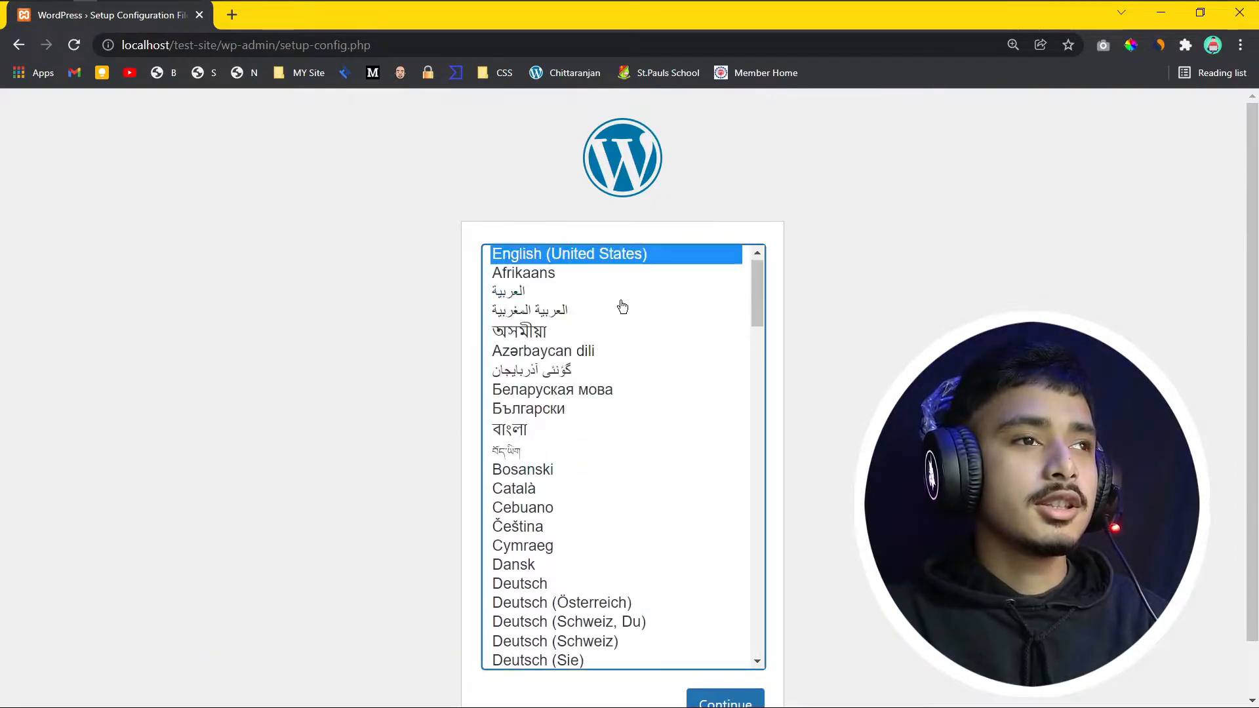
pyautogui.scroll(-1, 744, 703)
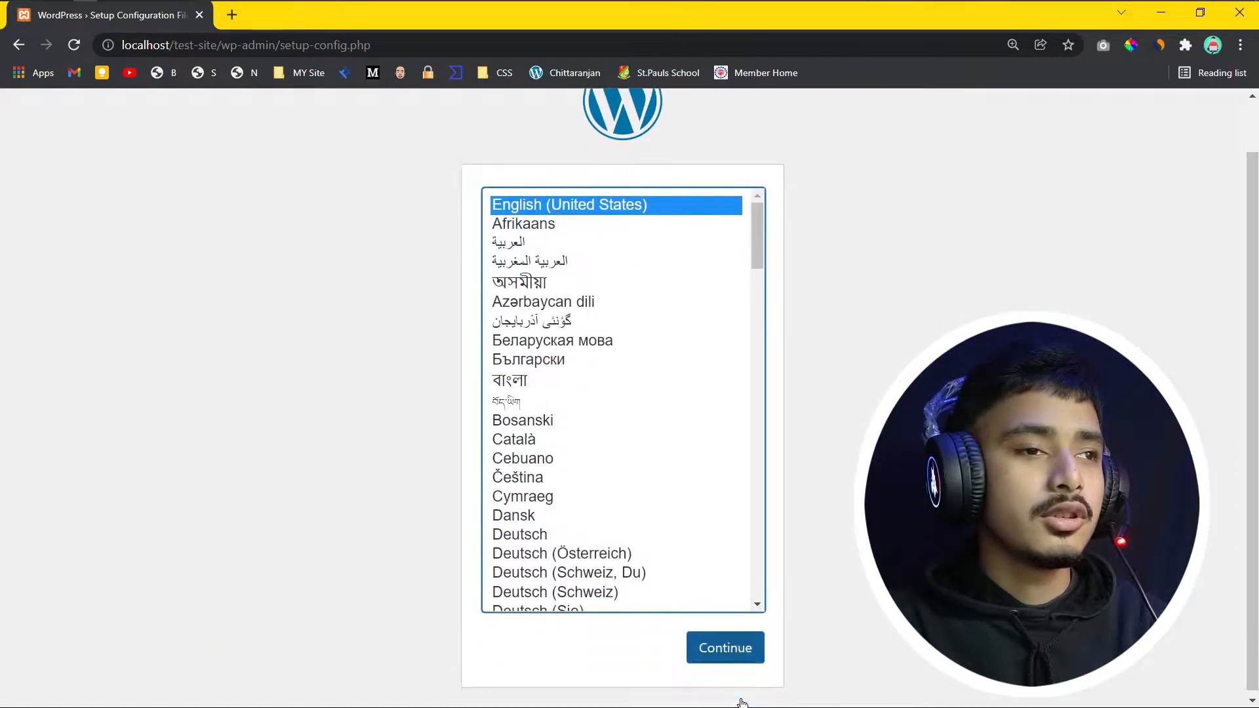
pyautogui.click(735, 652)
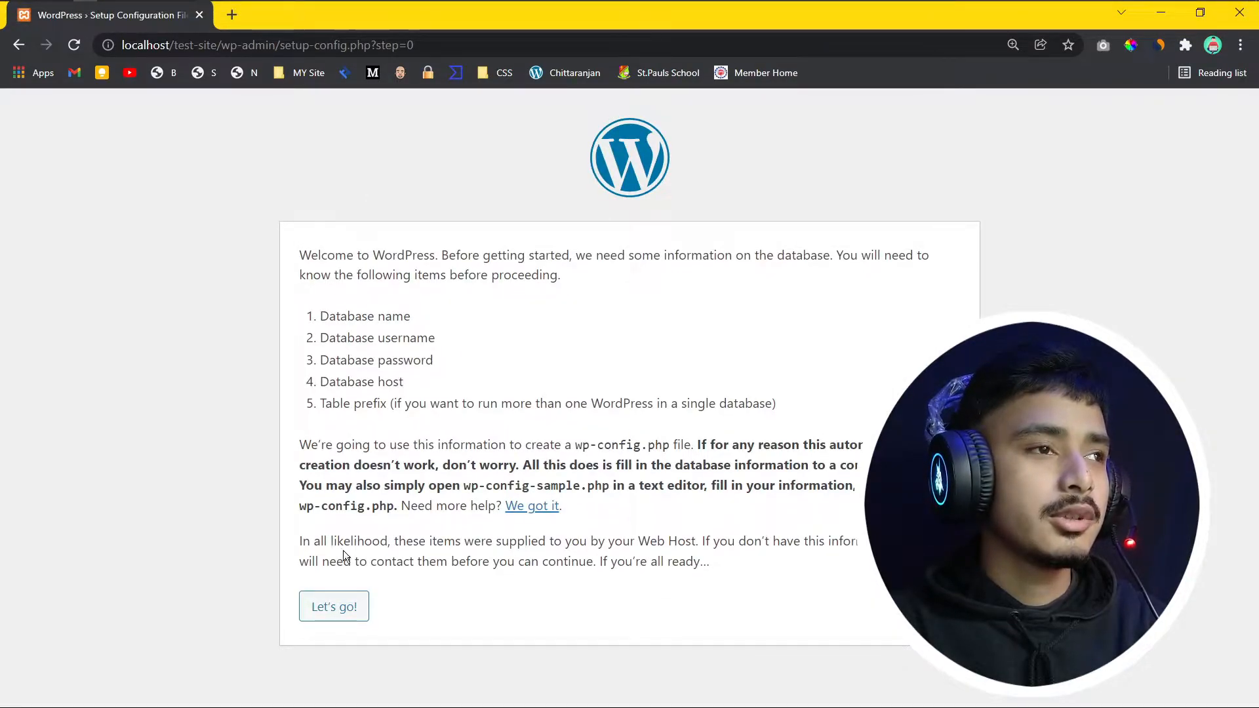
# Step: Review the database username, password and host requirements, then proceed with Let's go!
pyautogui.moveTo(323, 339); pyautogui.dragTo(446, 347)
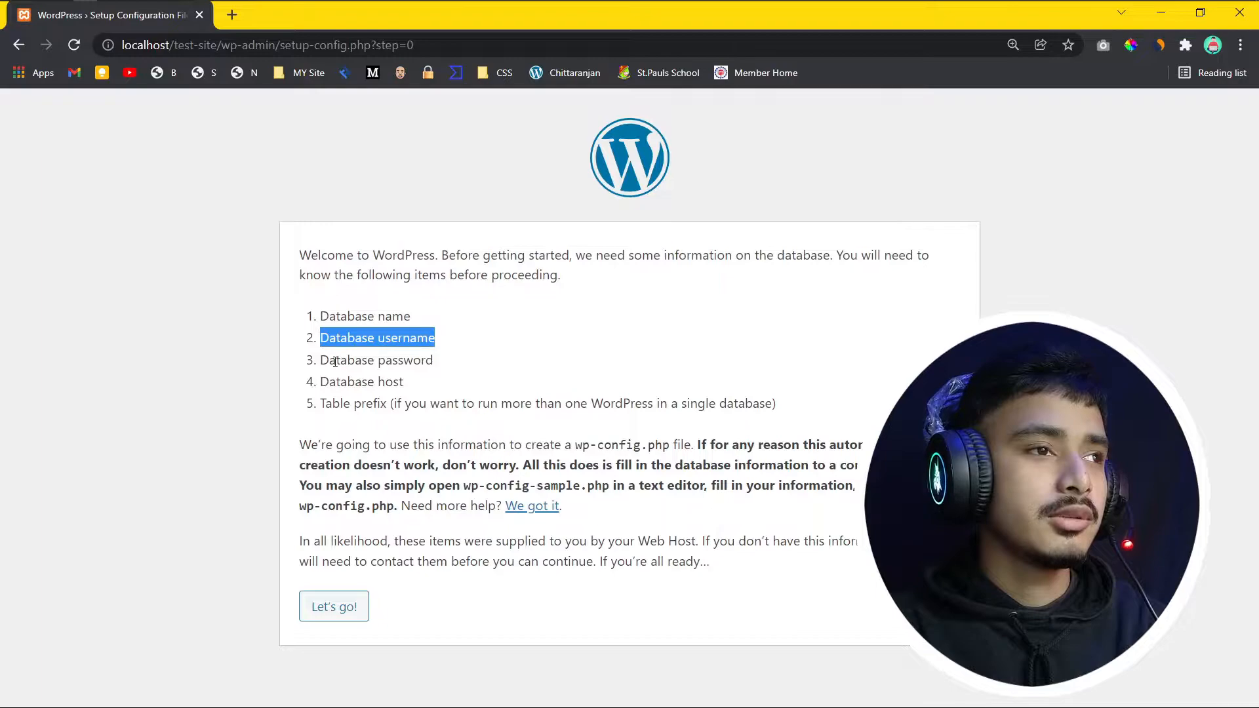
pyautogui.moveTo(329, 361); pyautogui.dragTo(418, 382)
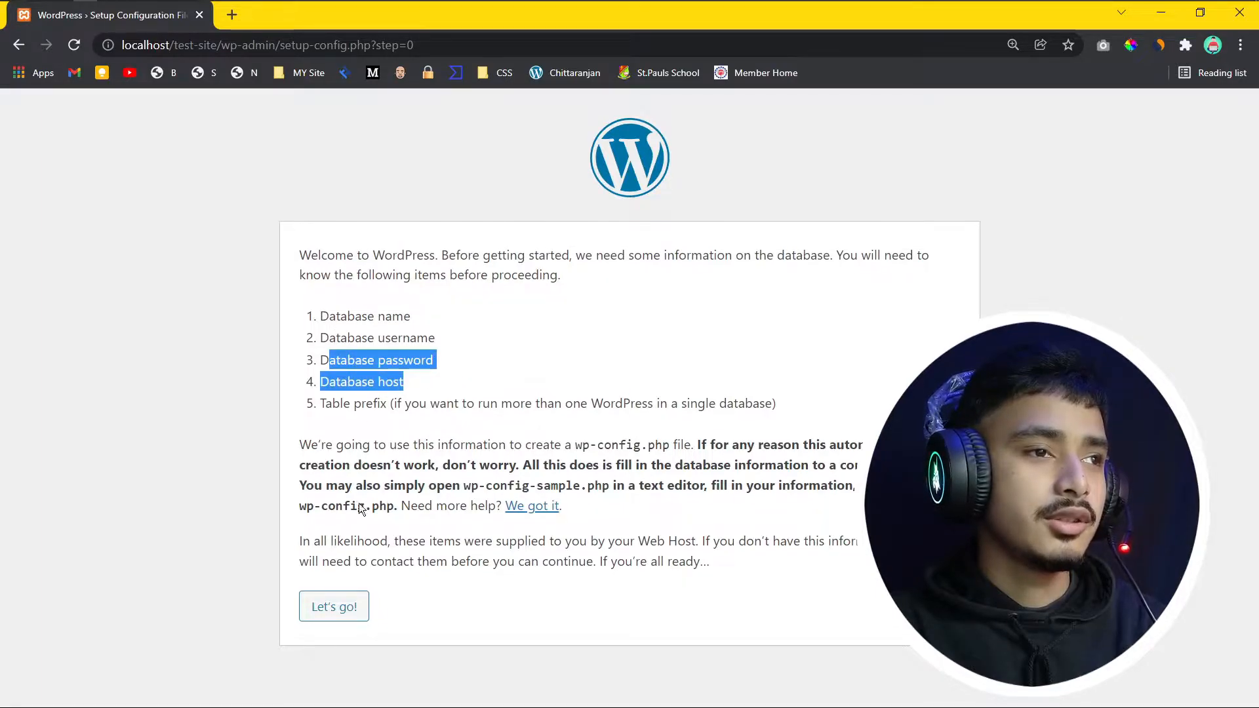
pyautogui.click(341, 613)
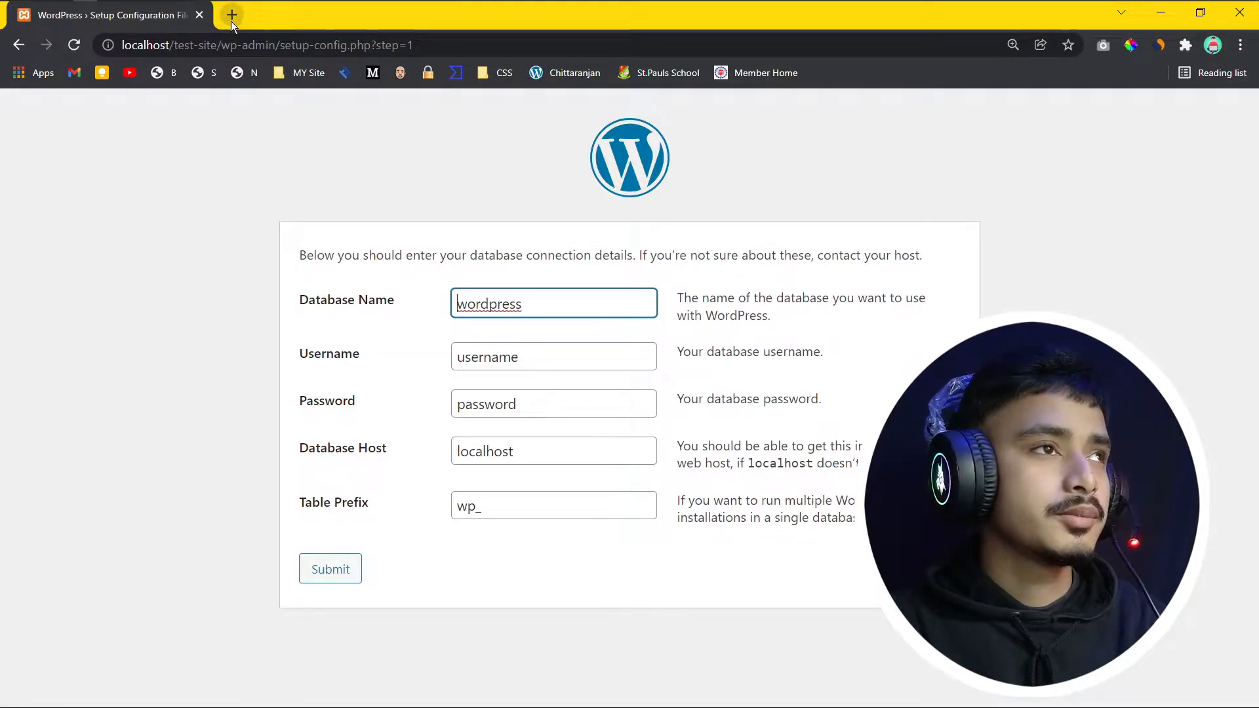
pyautogui.click(227, 20)
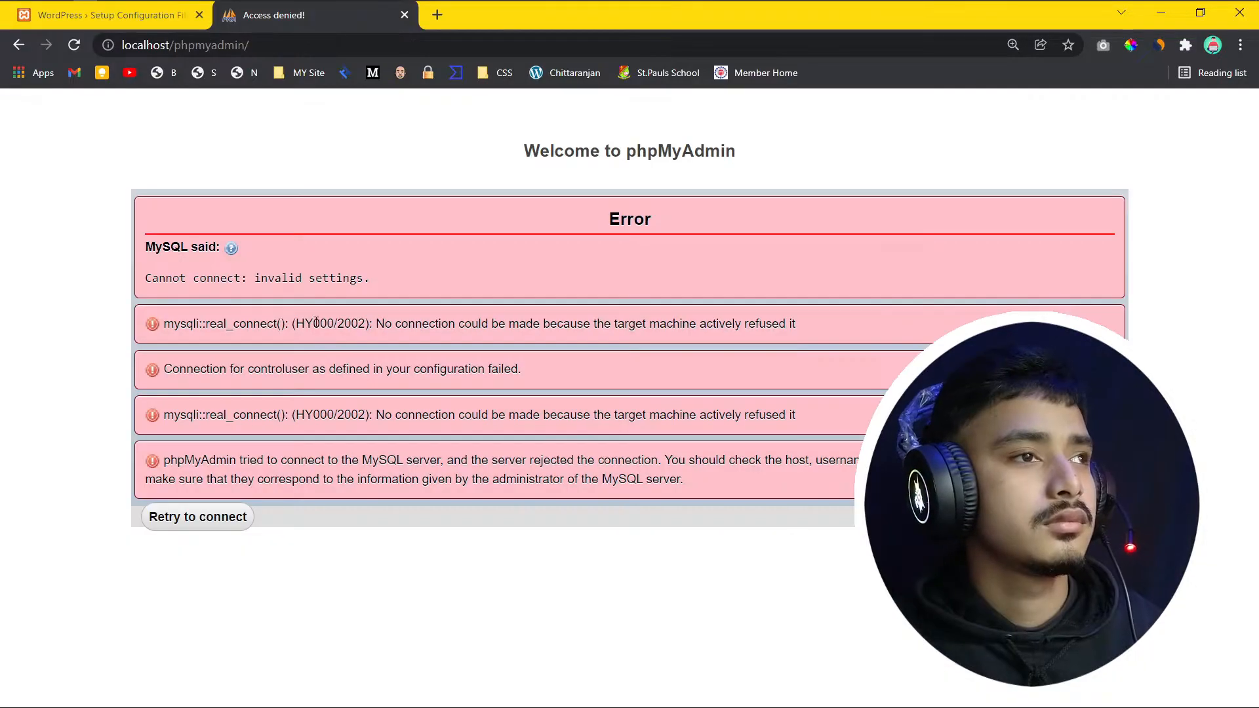
pyautogui.click(216, 520)
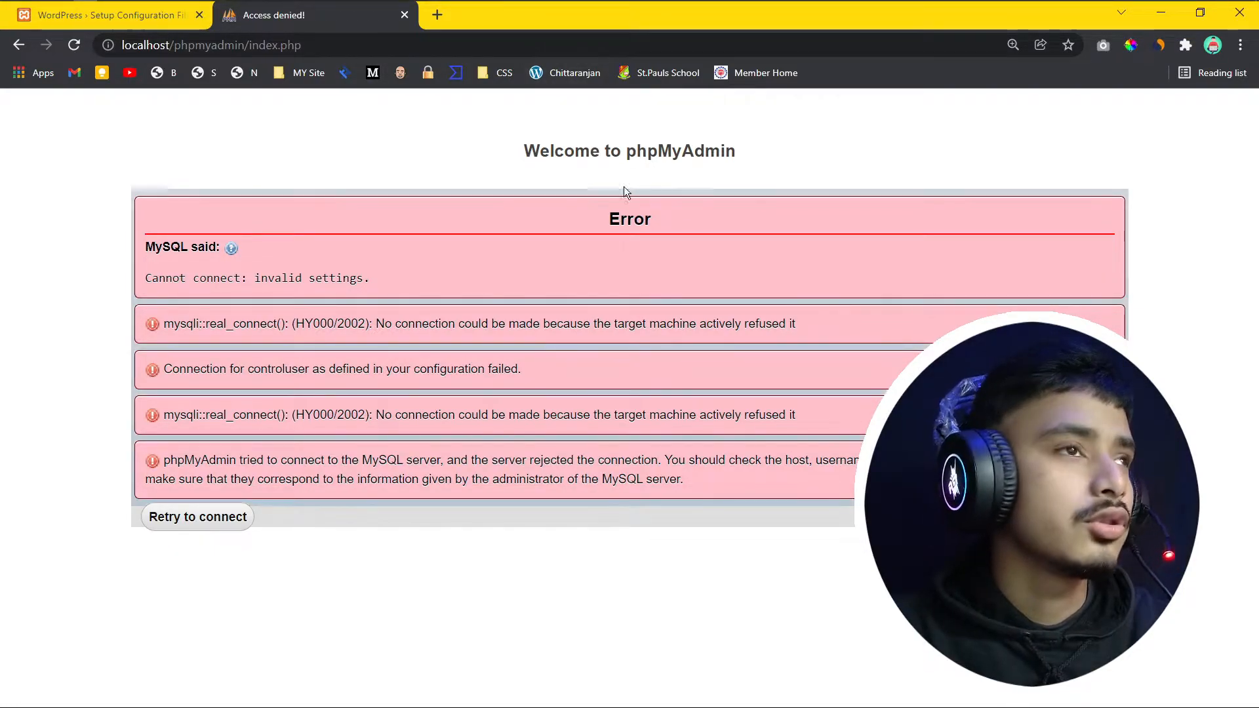
pyautogui.click(404, 15)
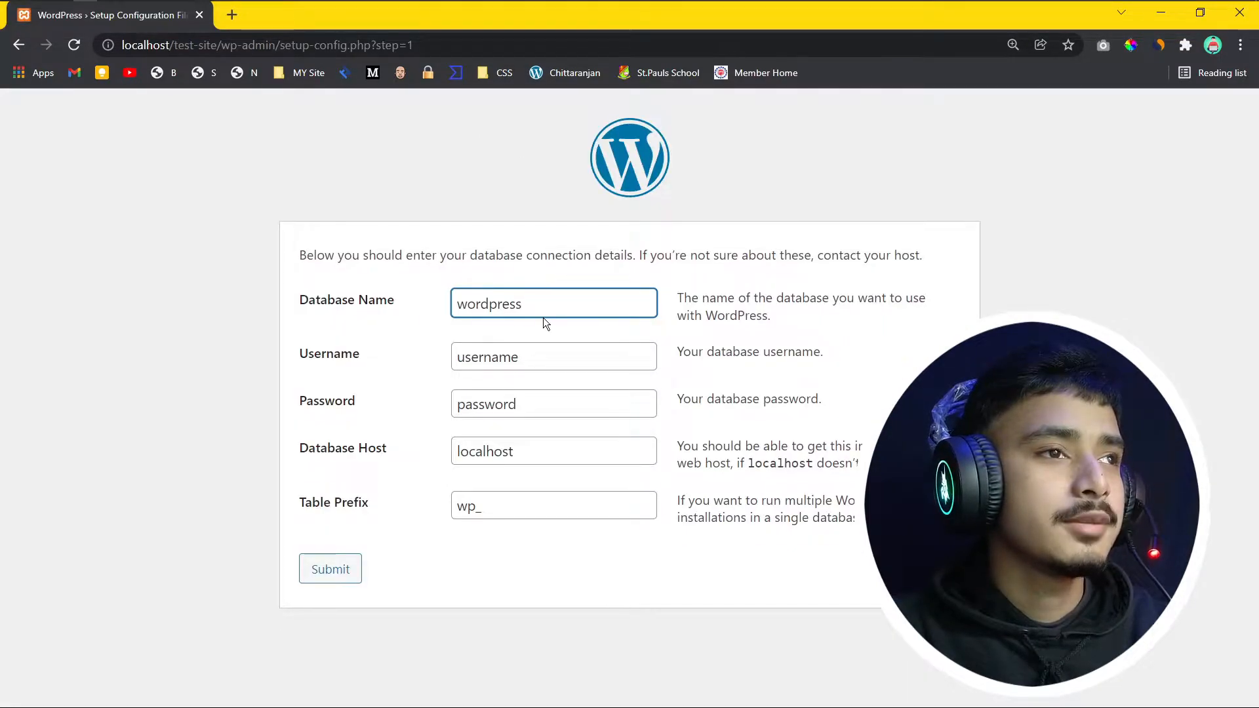
# Step: Enter database name bishaltech and username root, and clear the password, keeping host localhost
pyautogui.moveTo(539, 307); pyautogui.dragTo(441, 306)
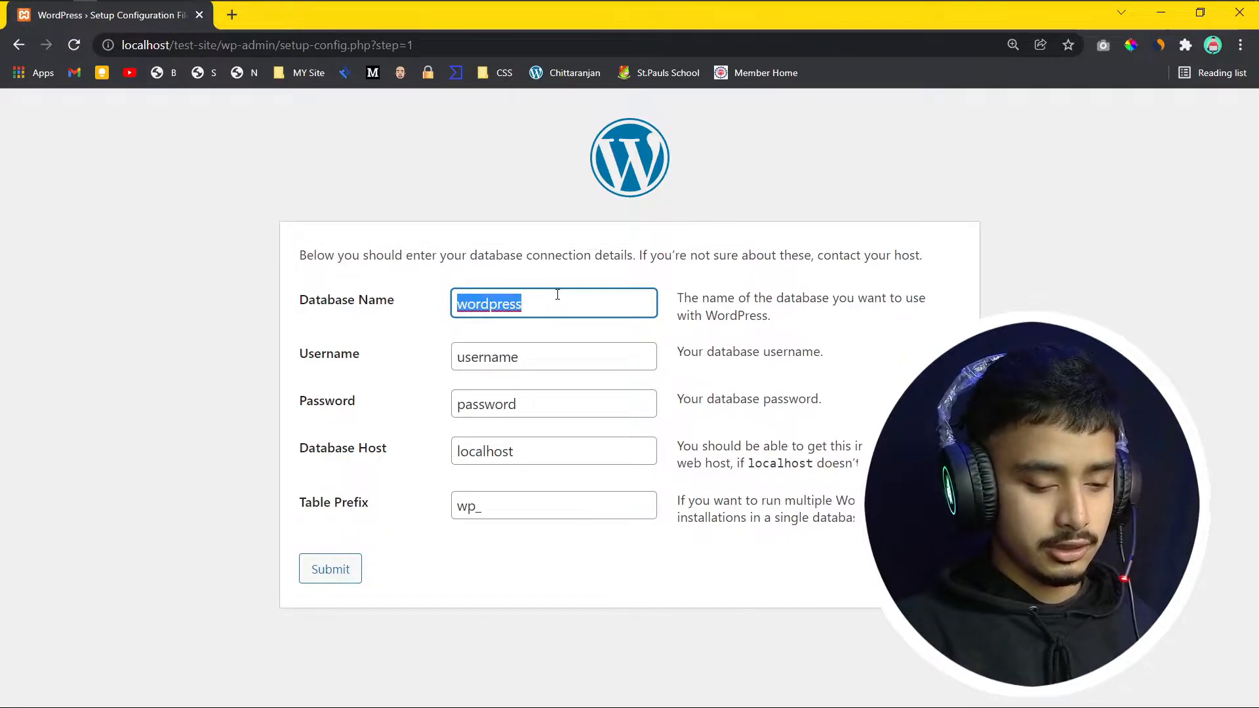
pyautogui.write('Bish')
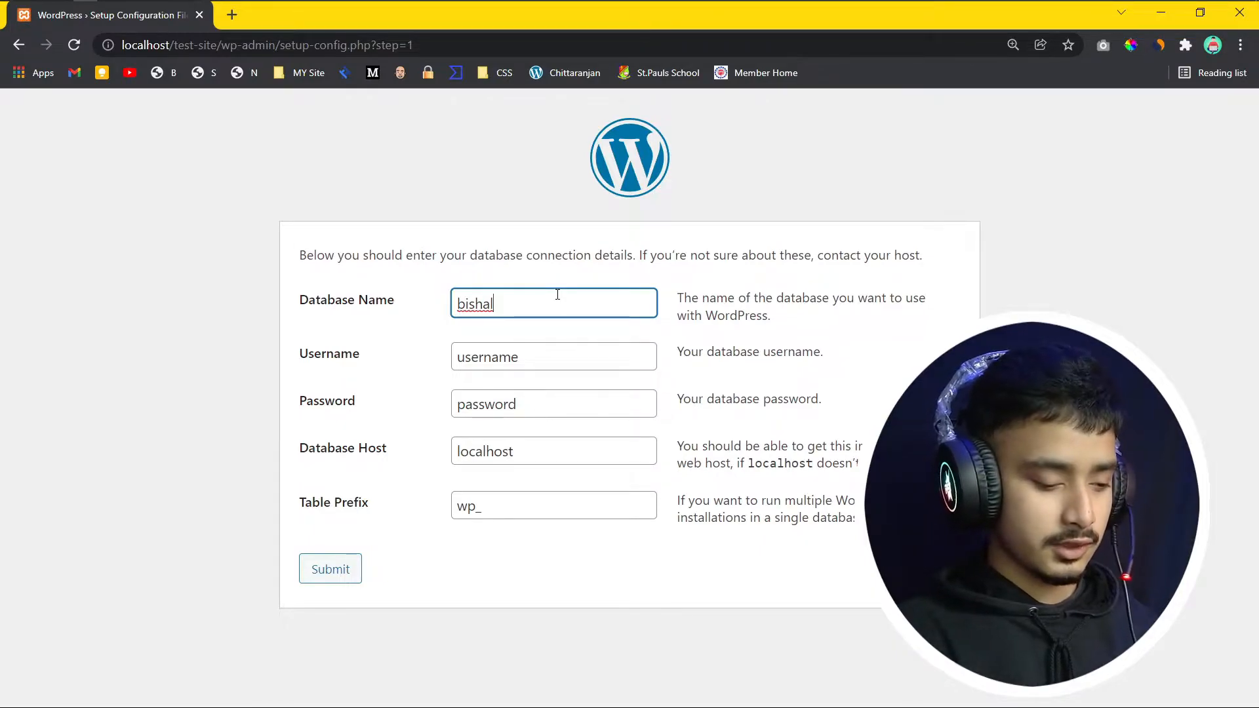
pyautogui.press('Tab')
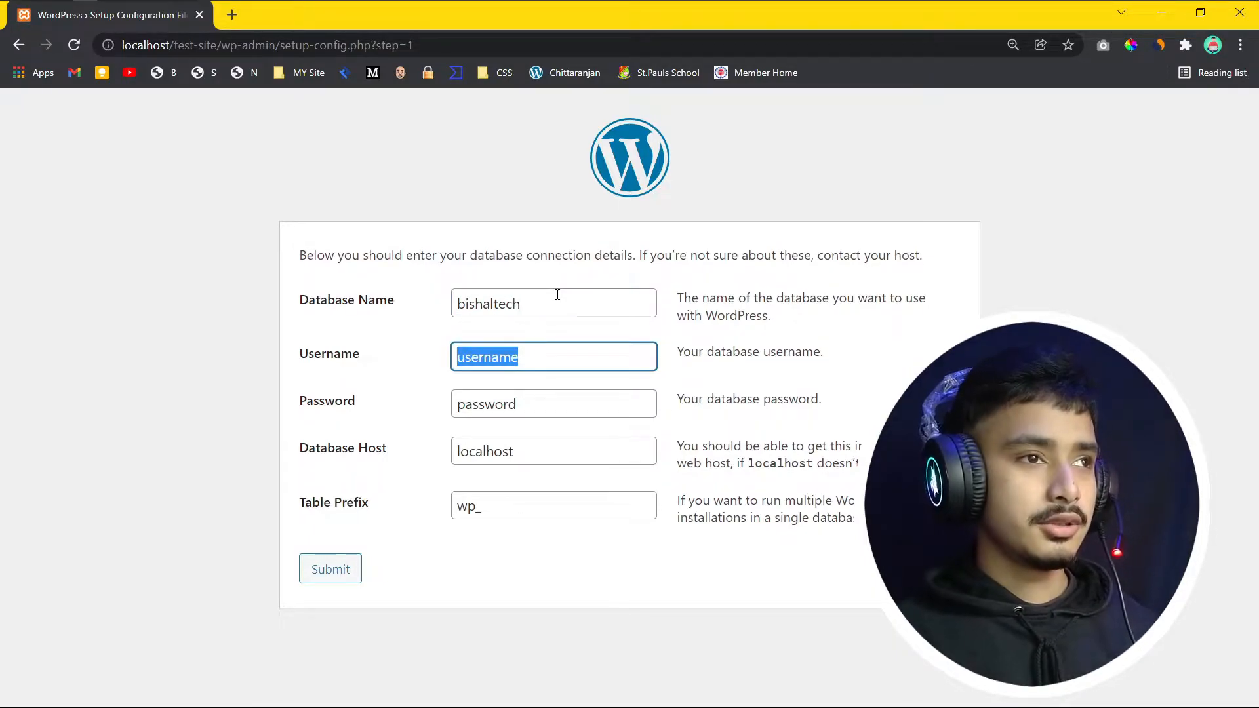
pyautogui.write('roo')
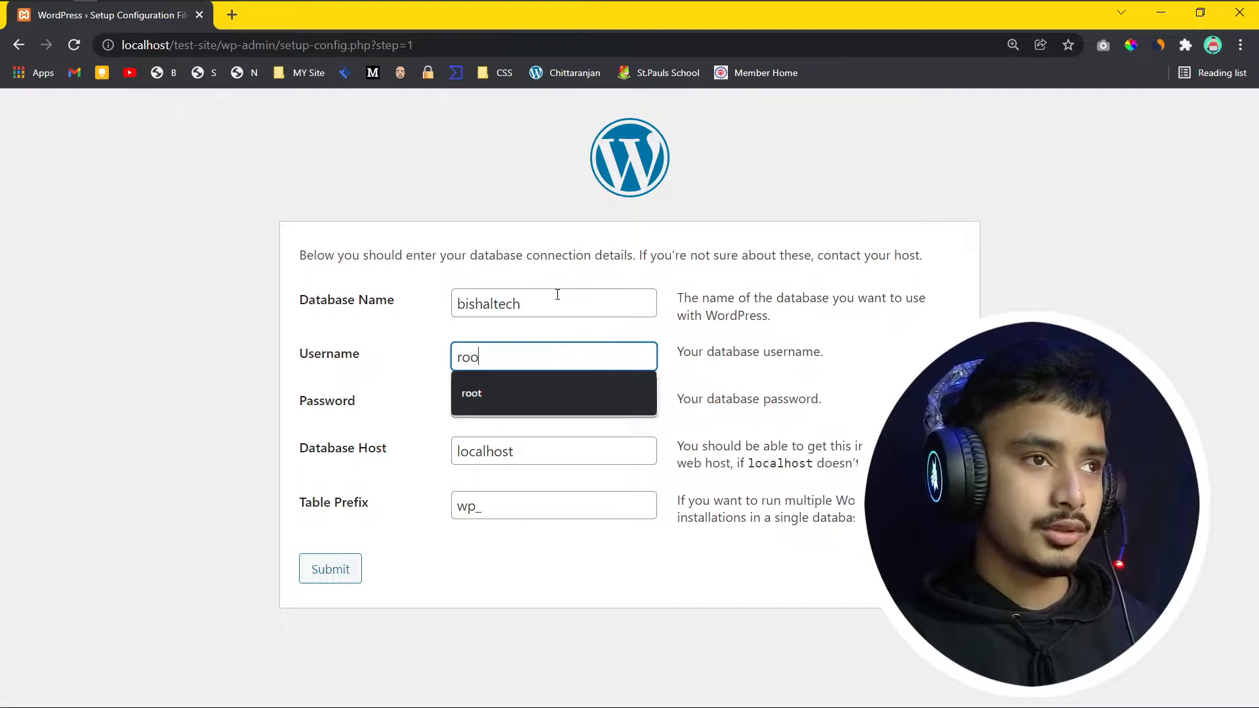
pyautogui.write('t')
pyautogui.press('Tab')
pyautogui.press('BackSpace')
pyautogui.press('Tab')
pyautogui.press('Tab')
pyautogui.press('Tab')
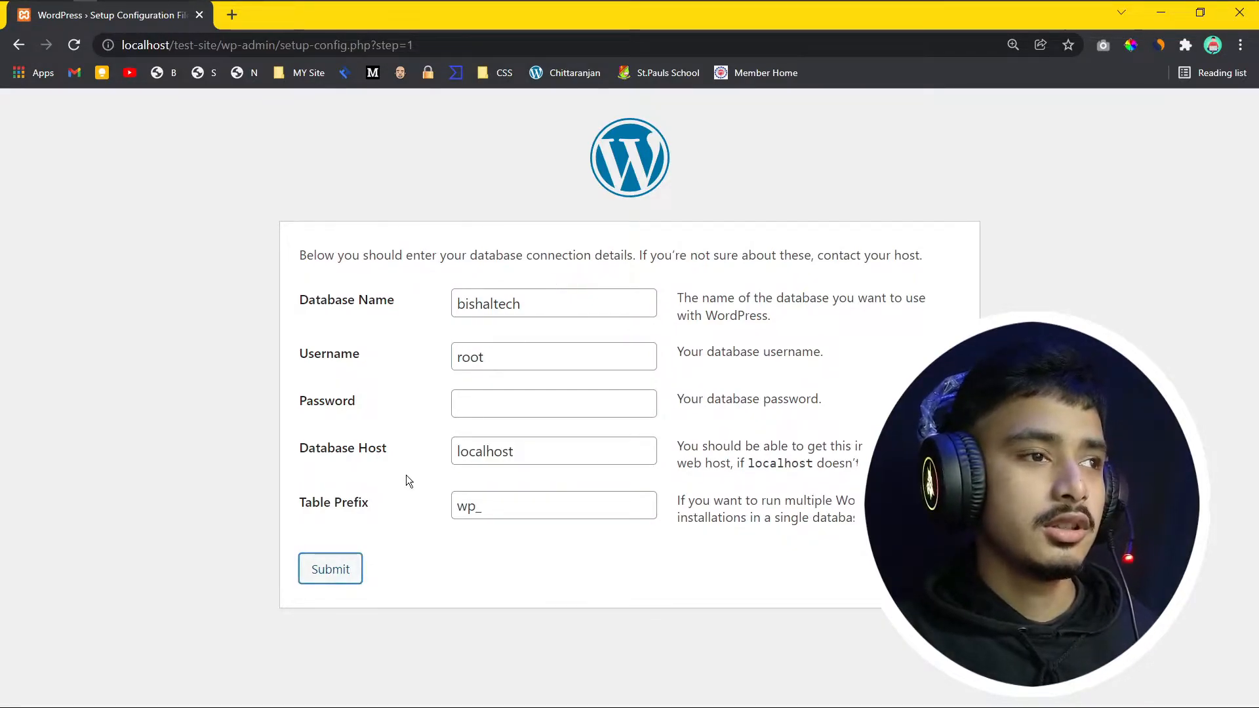
# Step: Submit the database details and read the connection error about a wrong username or password
pyautogui.click(349, 581)
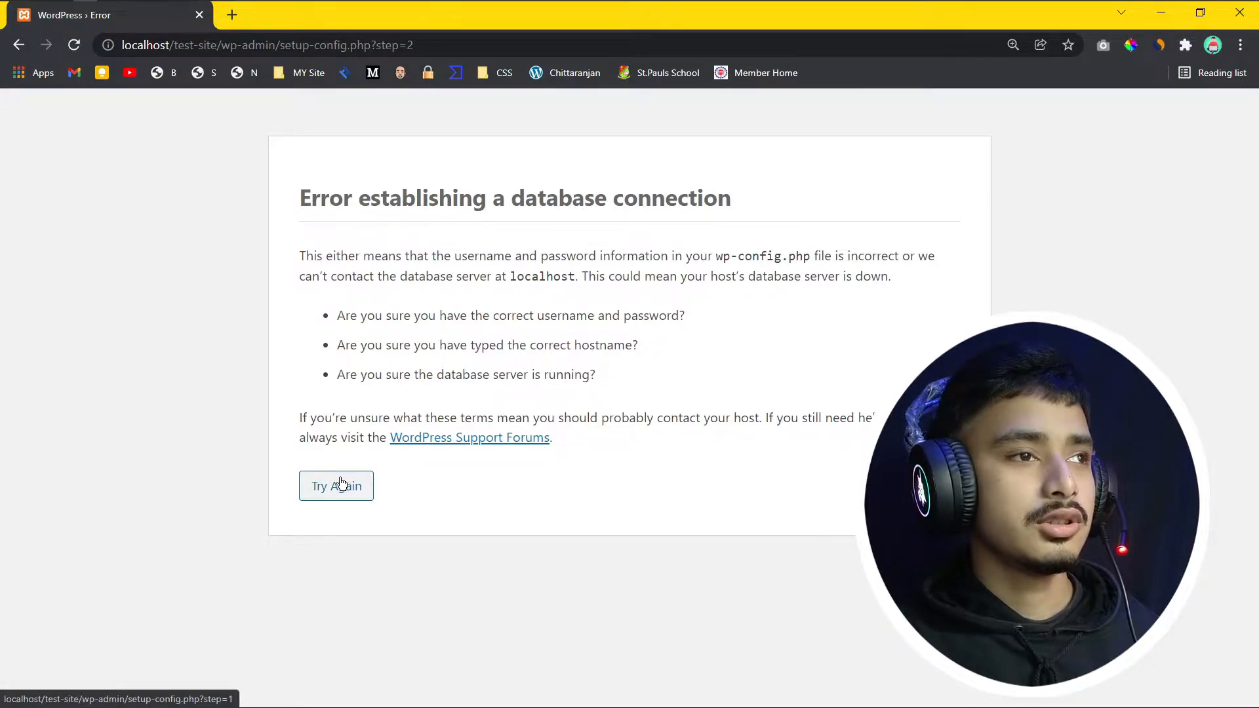
pyautogui.moveTo(314, 258); pyautogui.dragTo(860, 256)
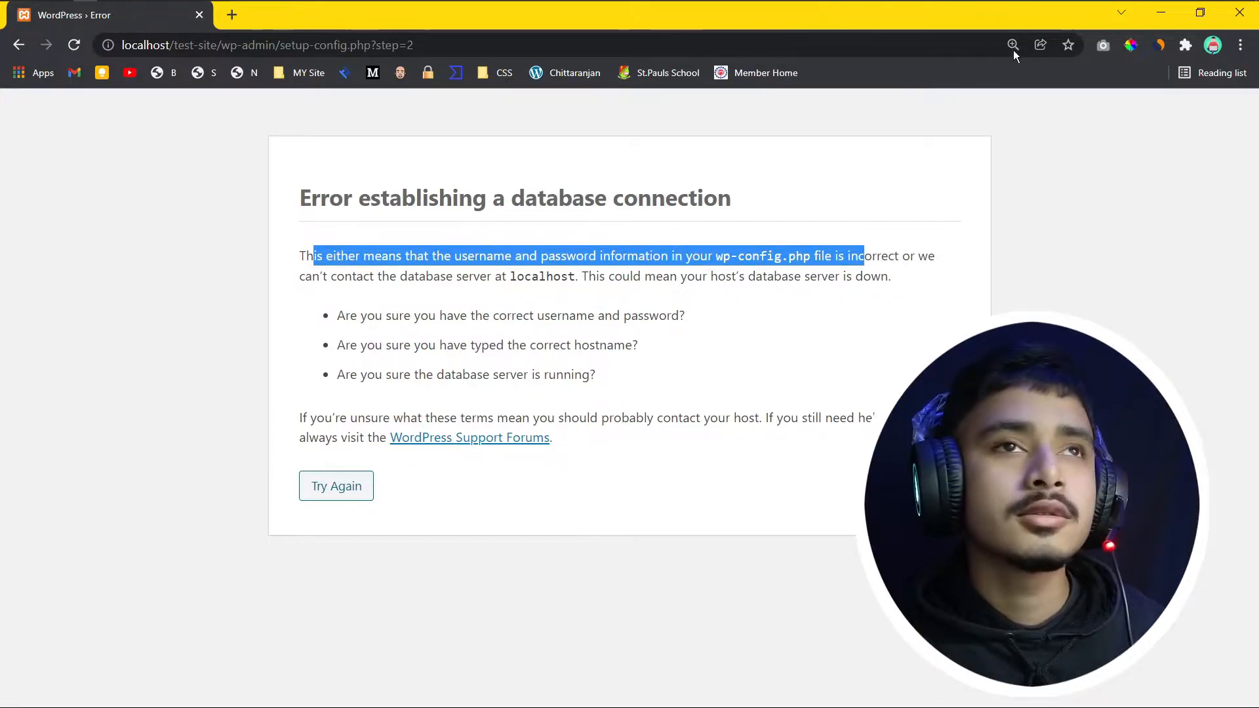
# Step: Go back to the connection form, then close the WordPress setup tab
pyautogui.click(333, 485)
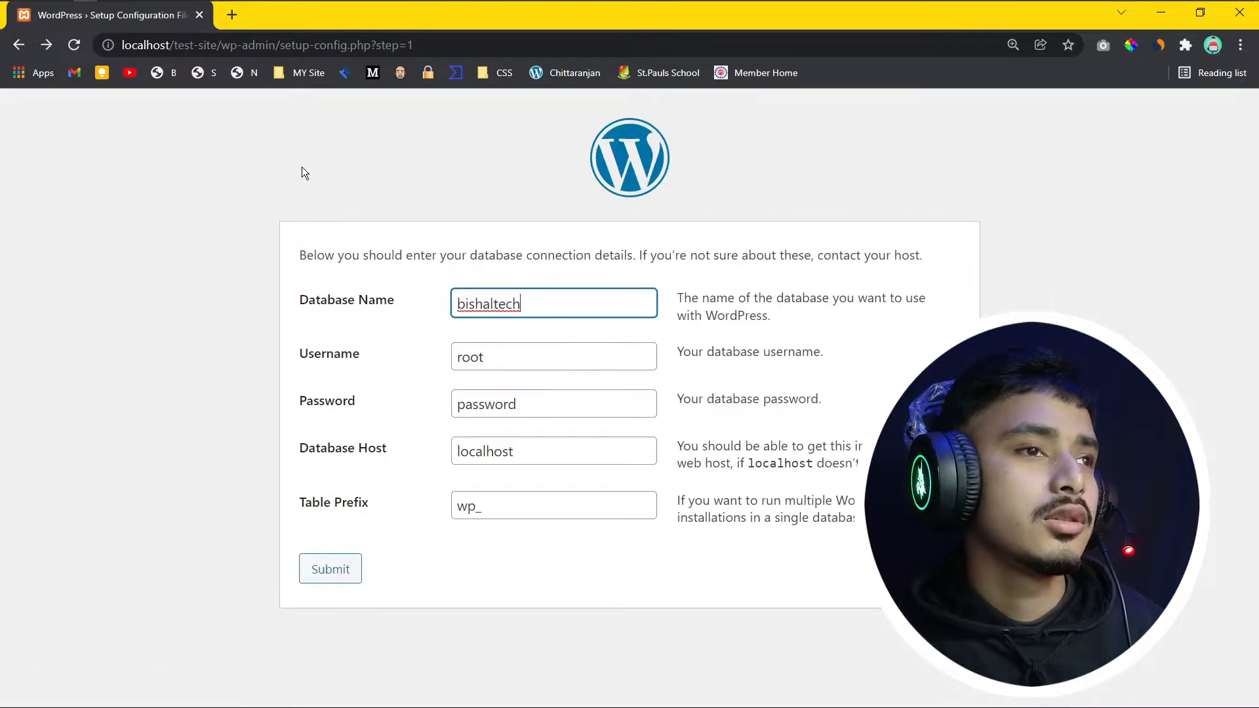
pyautogui.click(236, 20)
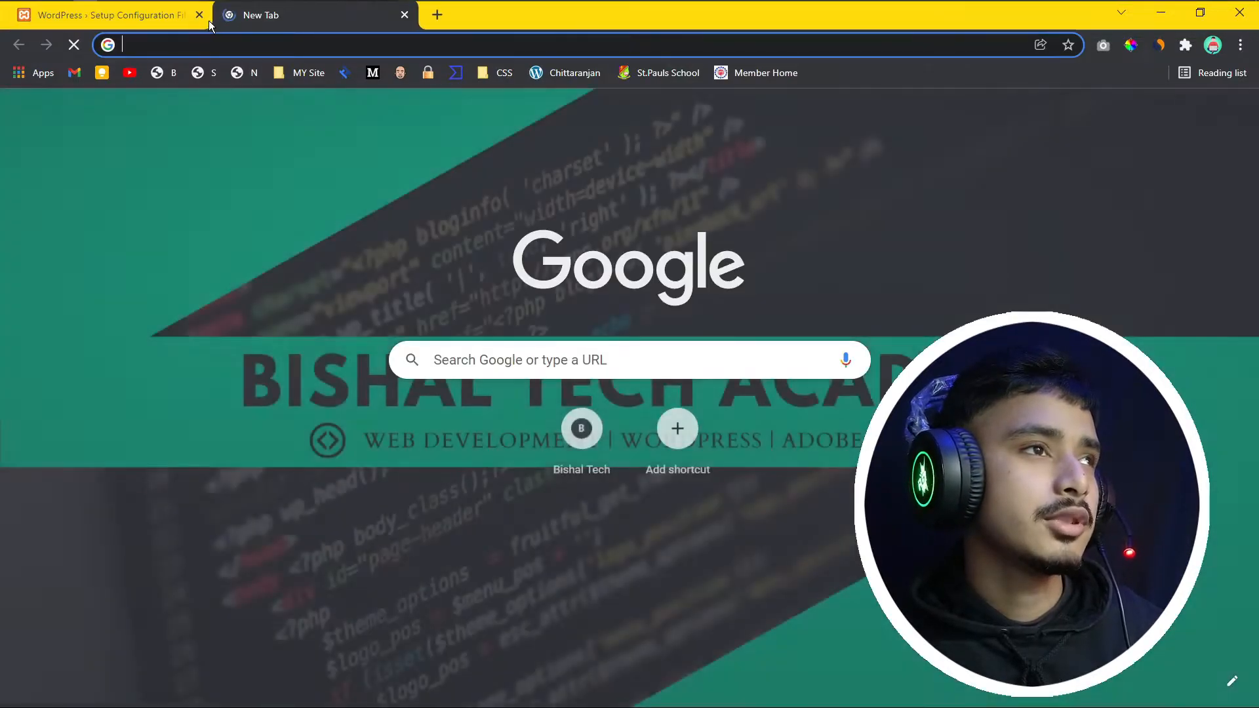
pyautogui.click(162, 19)
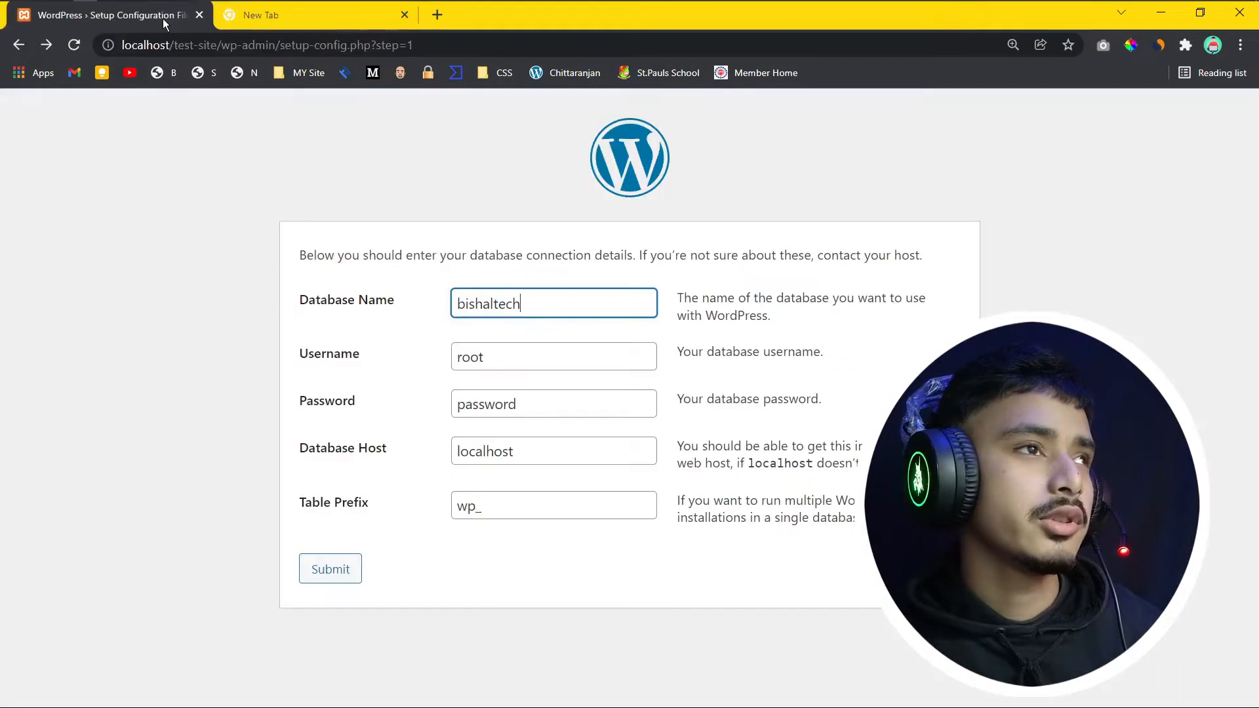
pyautogui.click(199, 15)
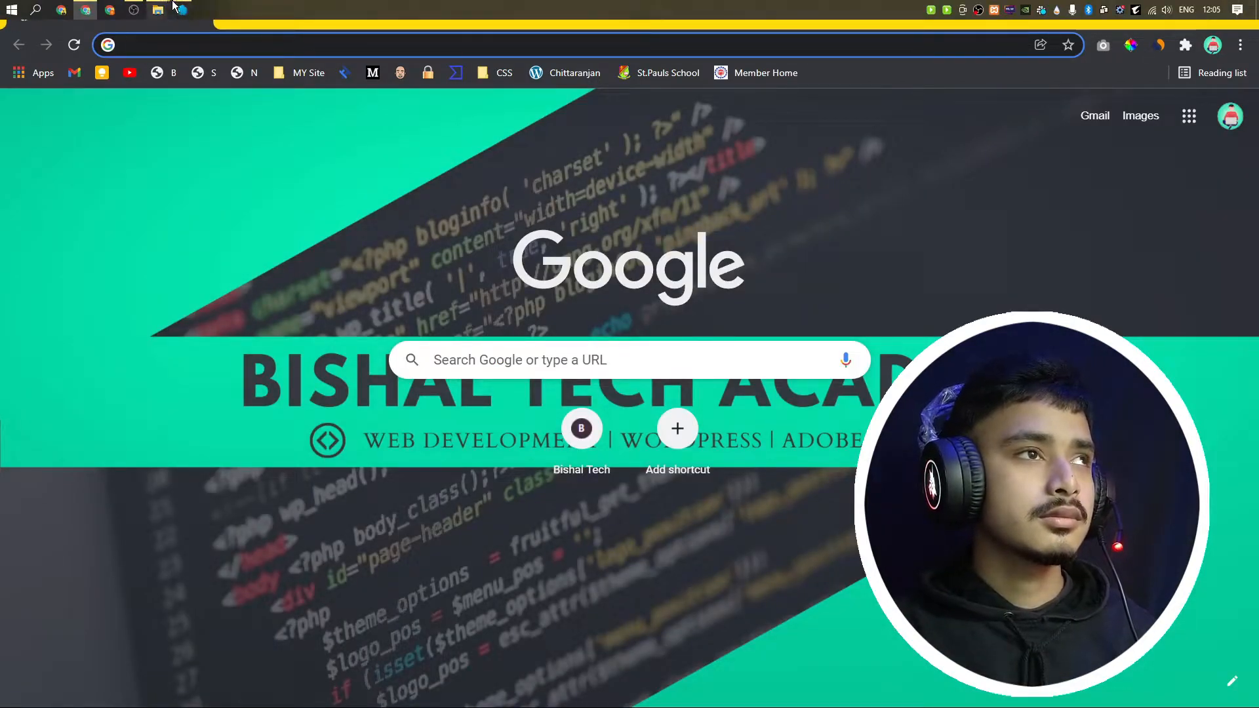
# Step: Stop Apache and MySQL in XAMPP Control Panel and quit XAMPP from its tray icon
pyautogui.click(183, 8)
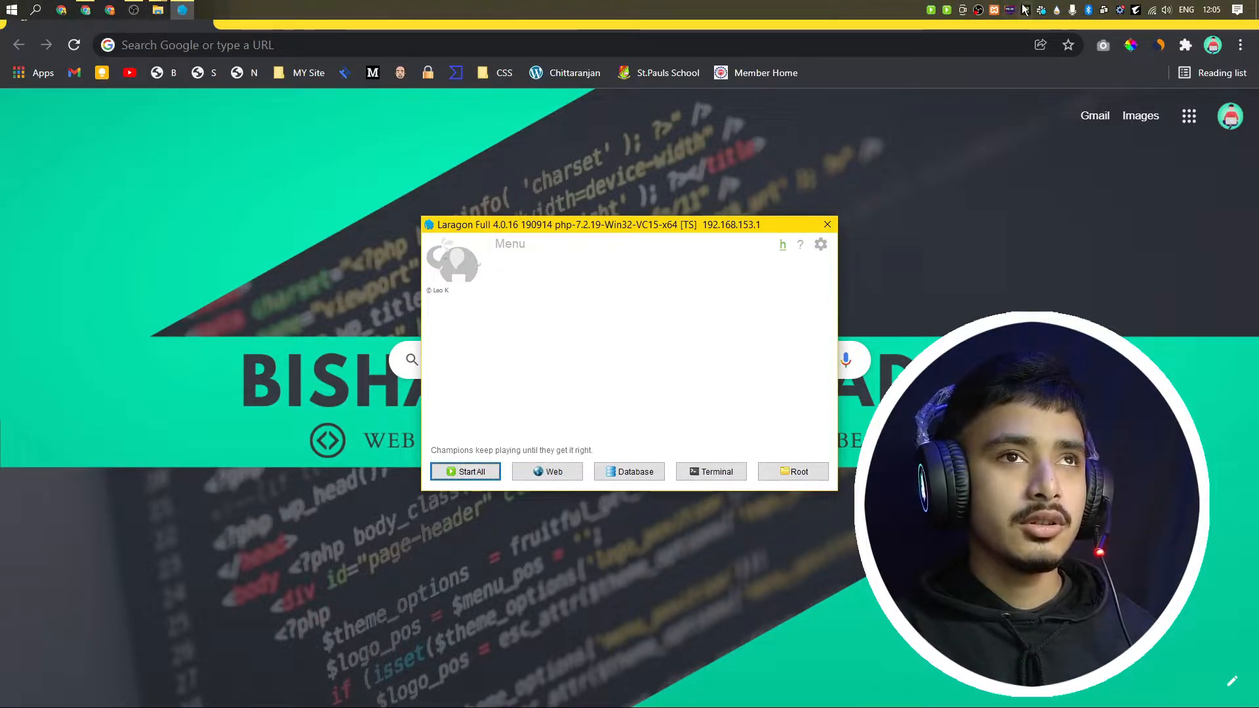
pyautogui.click(995, 9)
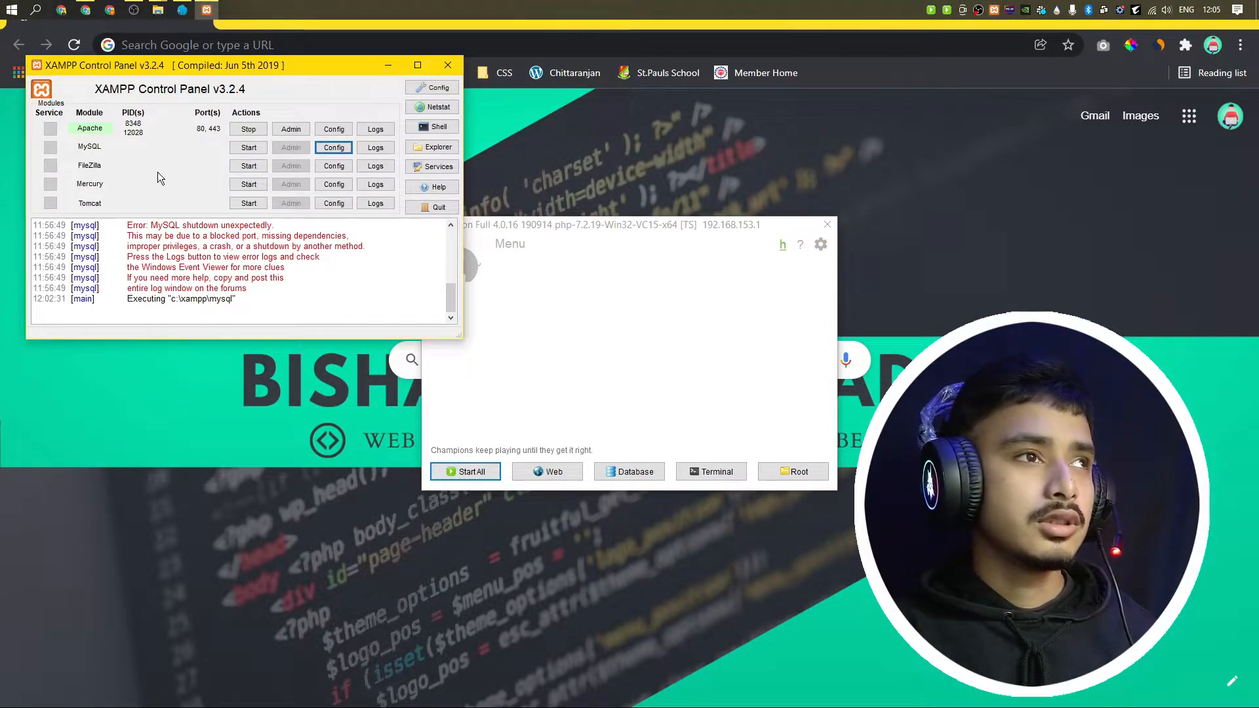
pyautogui.click(247, 147)
pyautogui.click(251, 130)
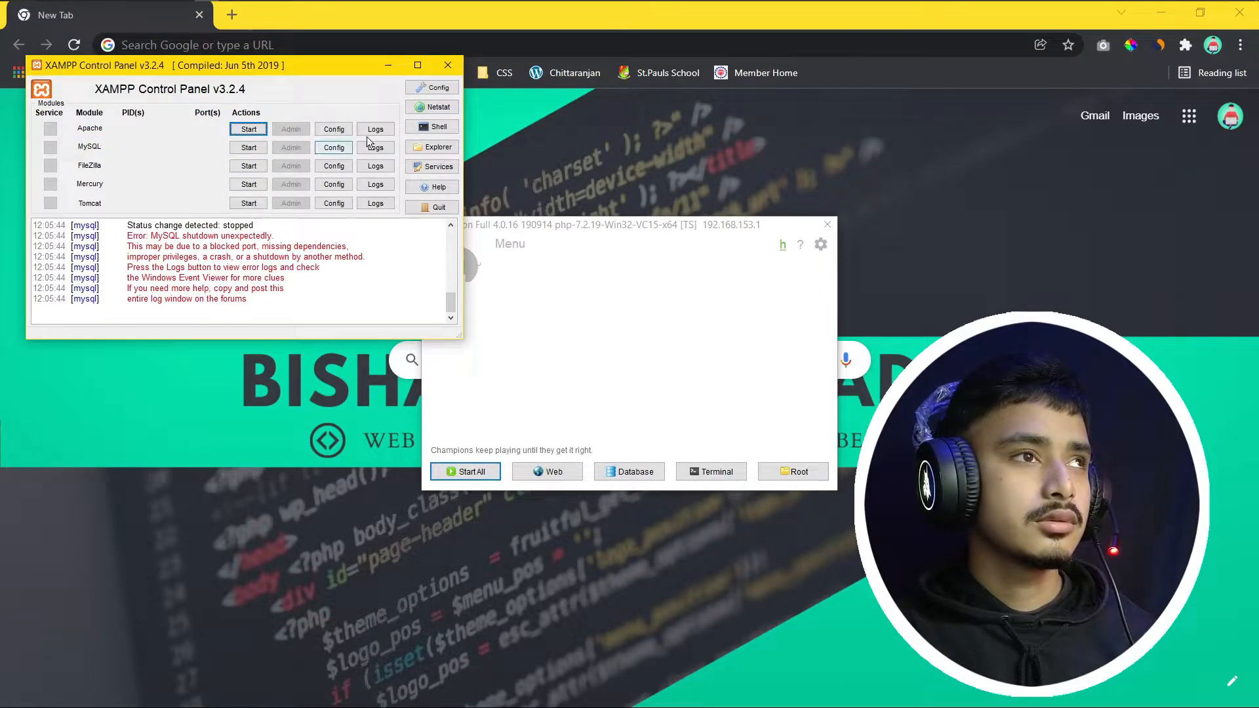
pyautogui.click(459, 67)
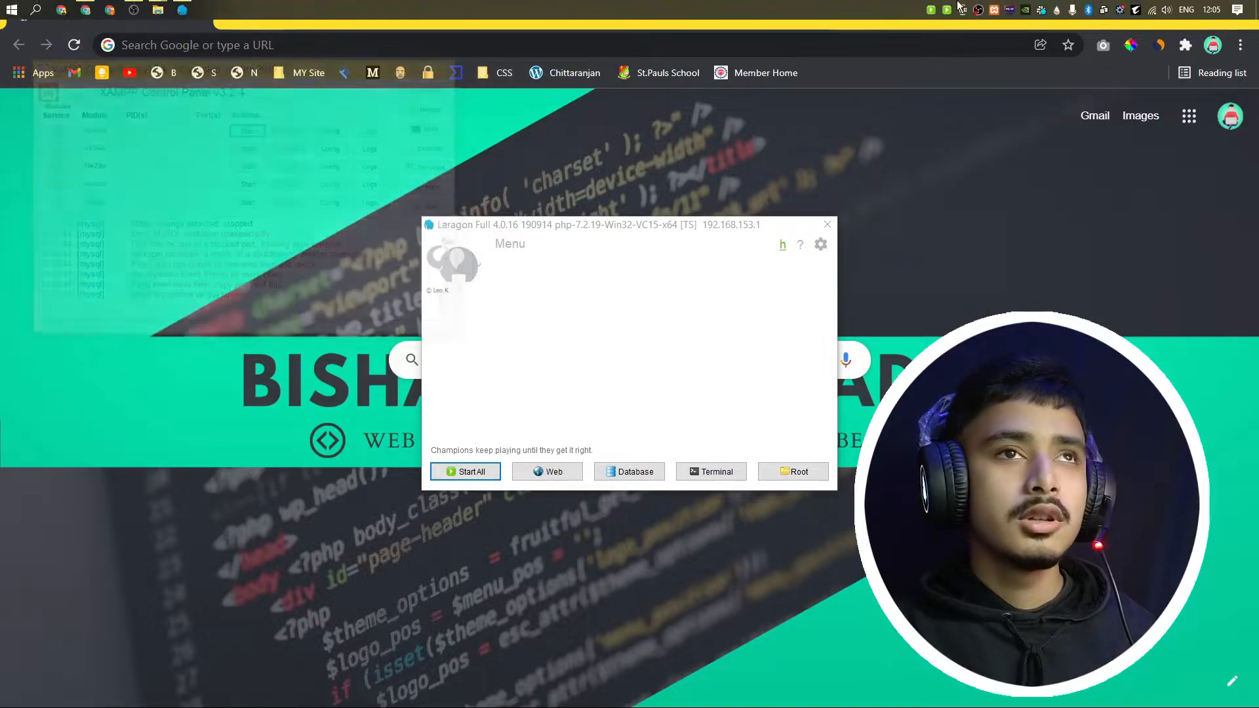
pyautogui.rightClick(992, 9)
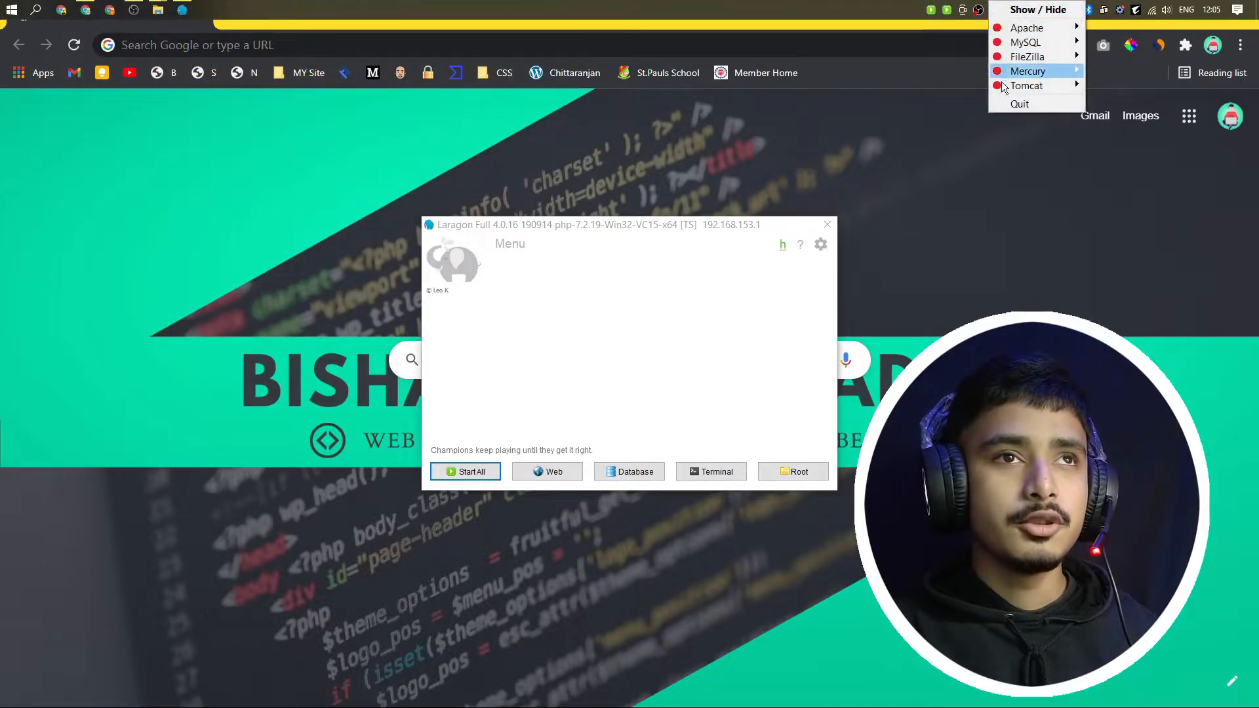
pyautogui.click(1005, 100)
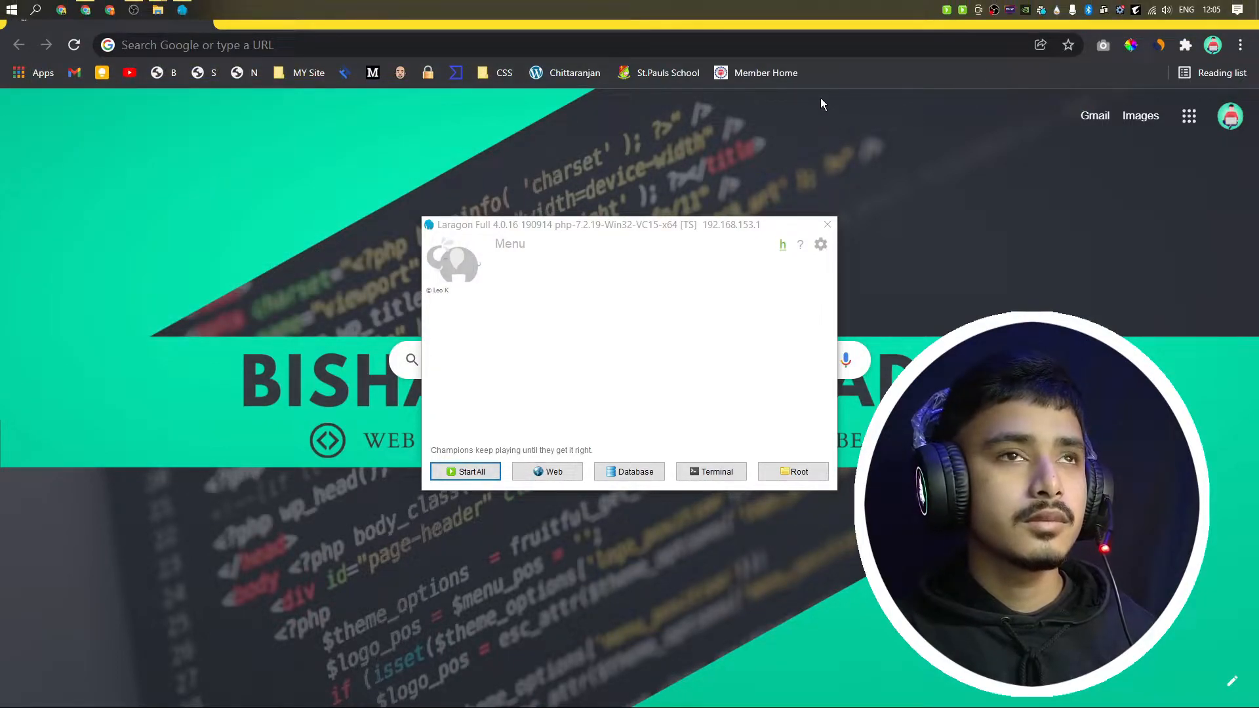
pyautogui.rightClick(950, 8)
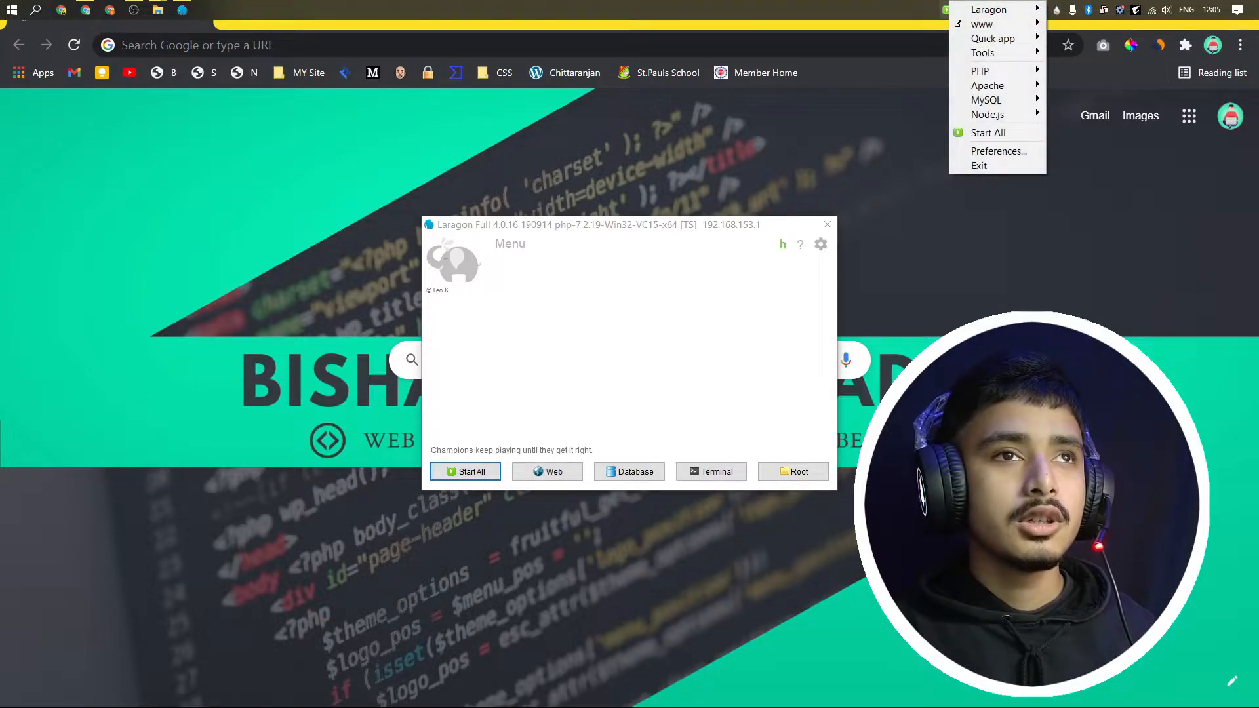
pyautogui.click(973, 162)
# Step: Navigate File Explorer to C:\laragon\data\mysql to see bishaltech and the other database folders
pyautogui.click(587, 355)
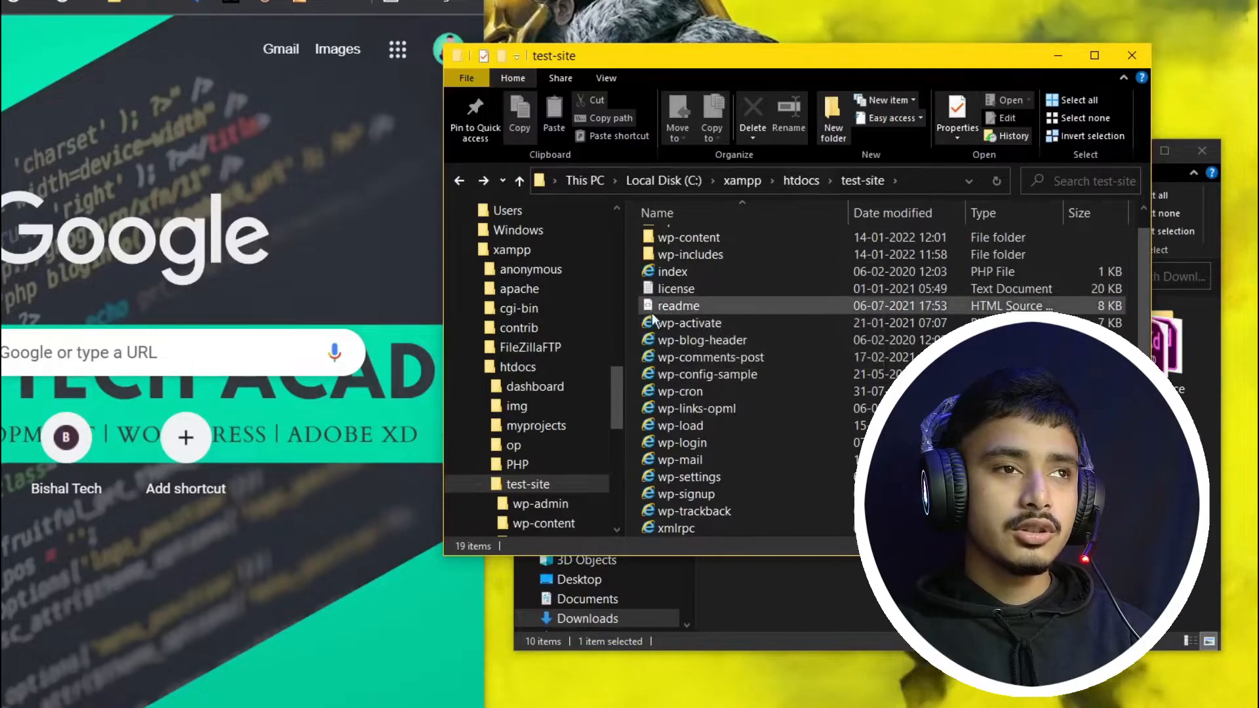
pyautogui.scroll(-1, 532, 438)
pyautogui.scroll(3, 548, 451)
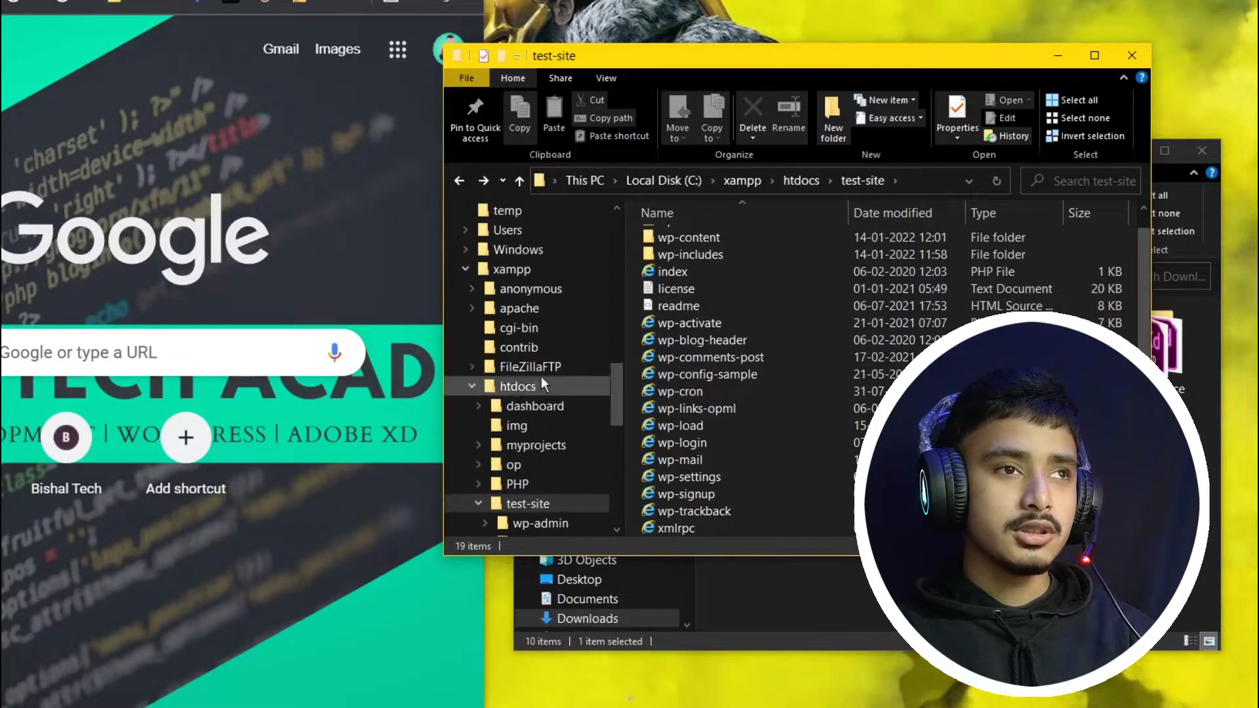
pyautogui.scroll(4, 522, 278)
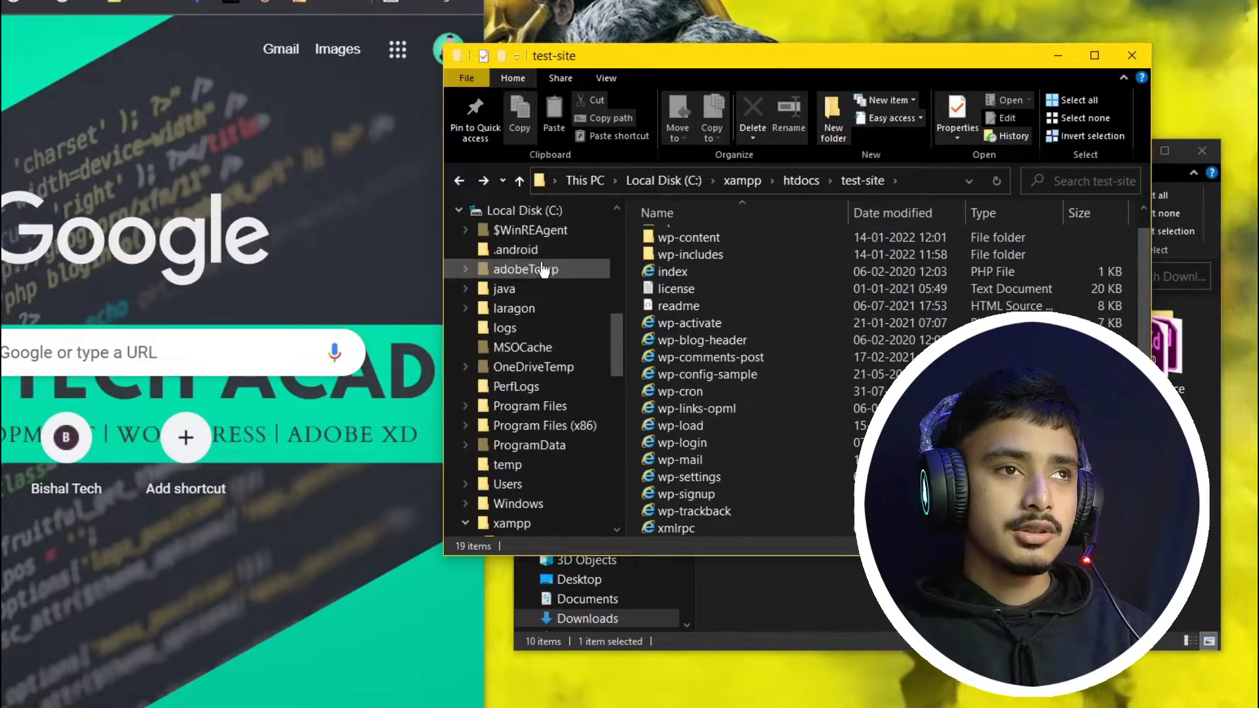
pyautogui.click(538, 291)
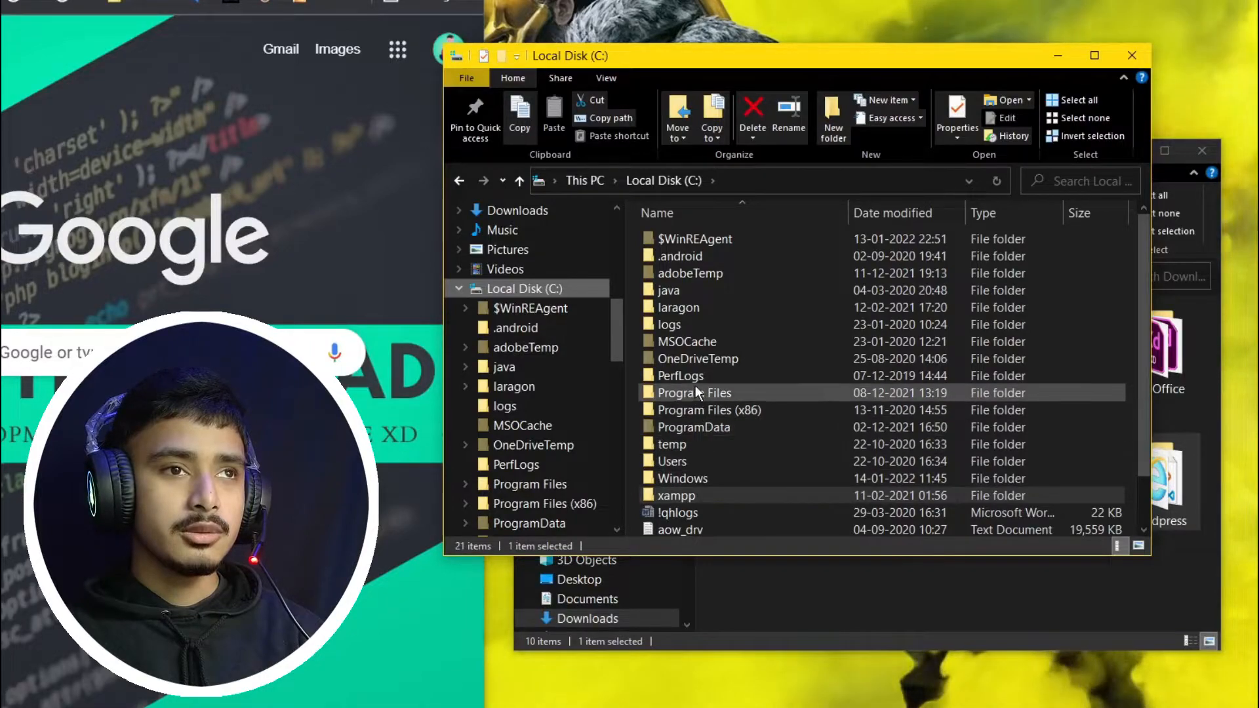
pyautogui.doubleClick(701, 308)
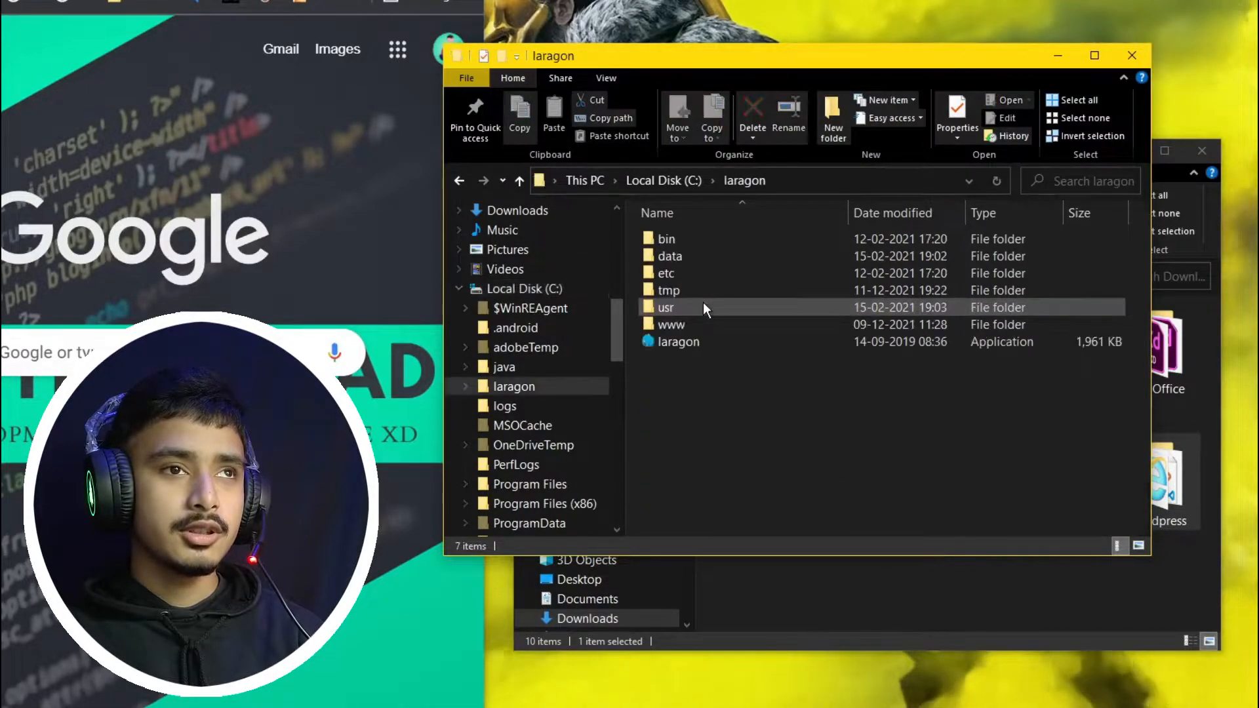
pyautogui.doubleClick(727, 256)
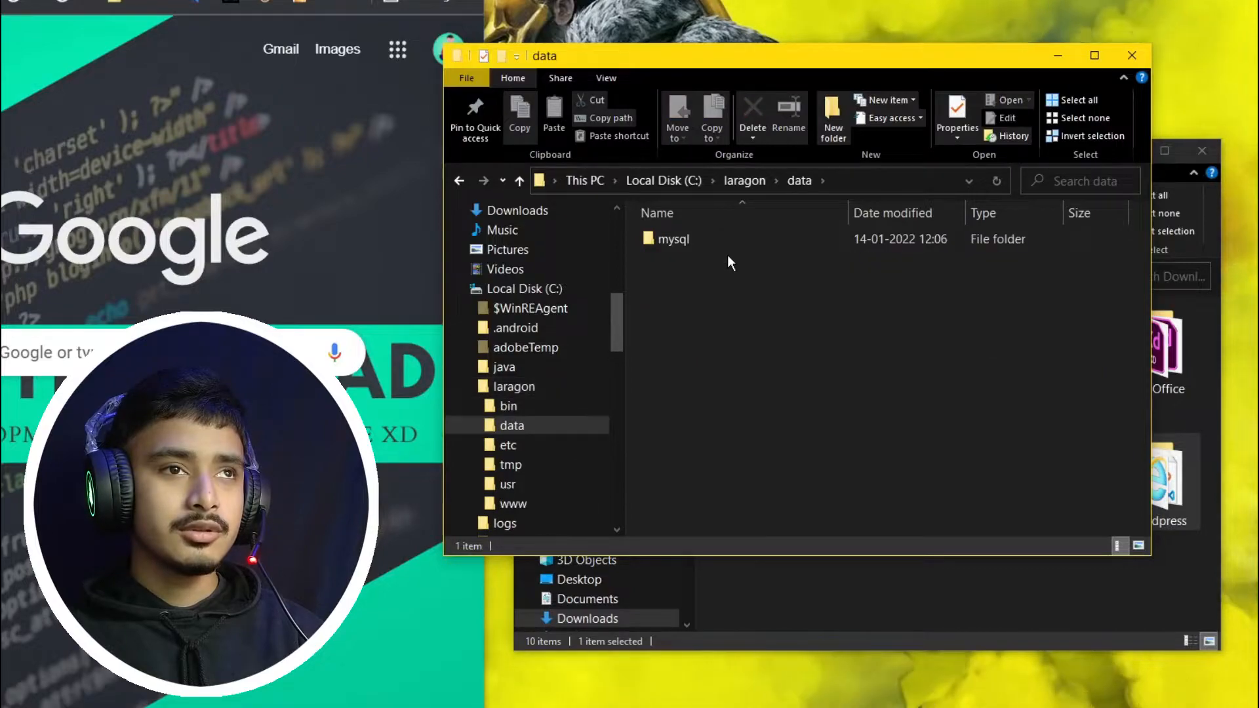
pyautogui.doubleClick(682, 240)
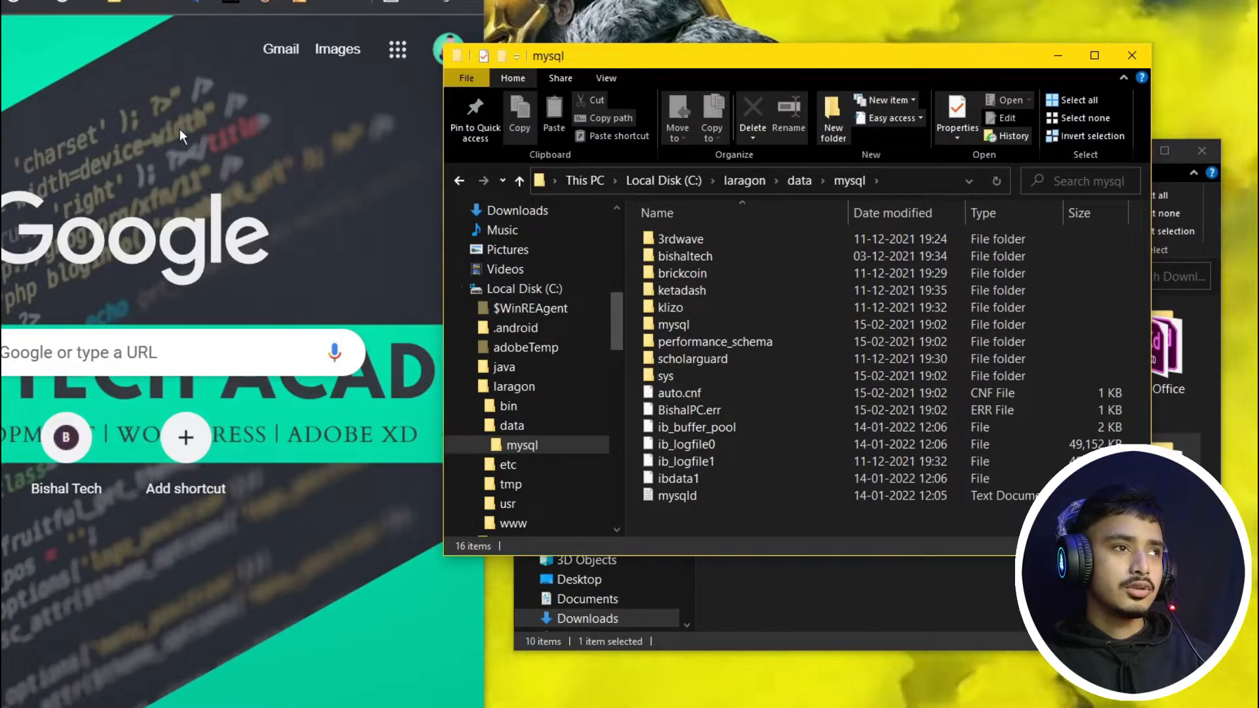
pyautogui.click(179, 129)
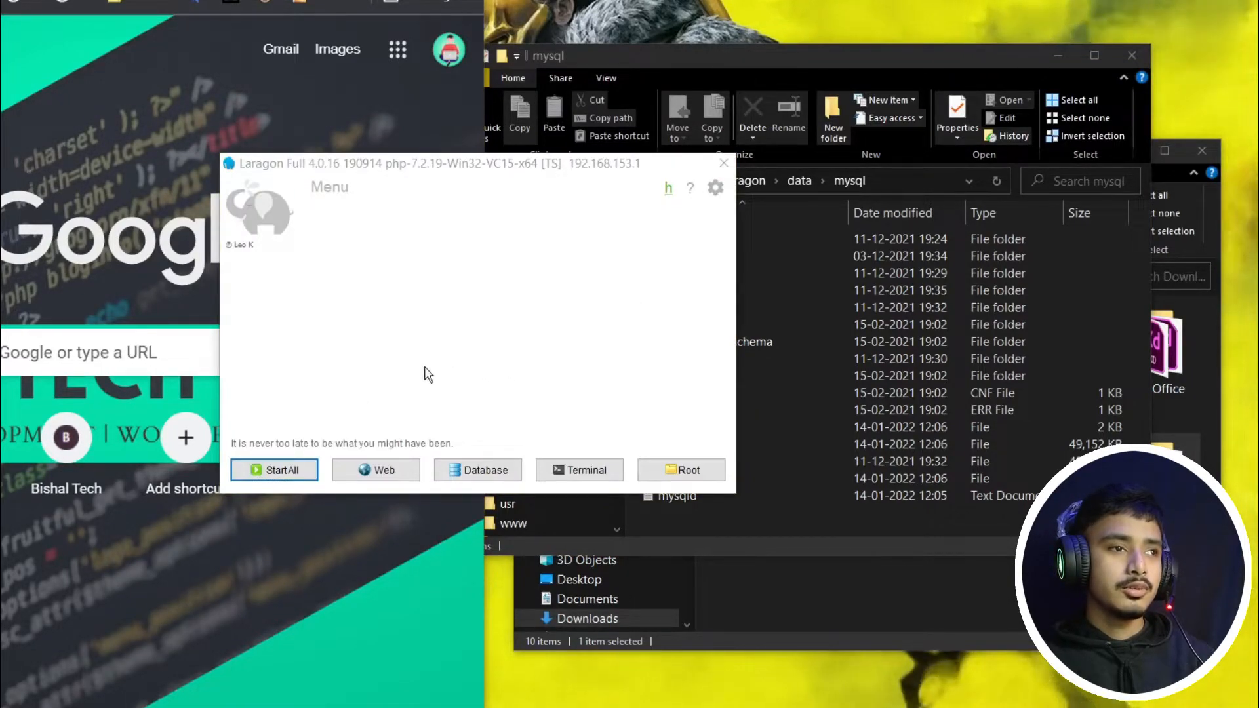
# Step: Start Laragon's Apache and MySQL services and try its Web and Database buttons
pyautogui.click(288, 477)
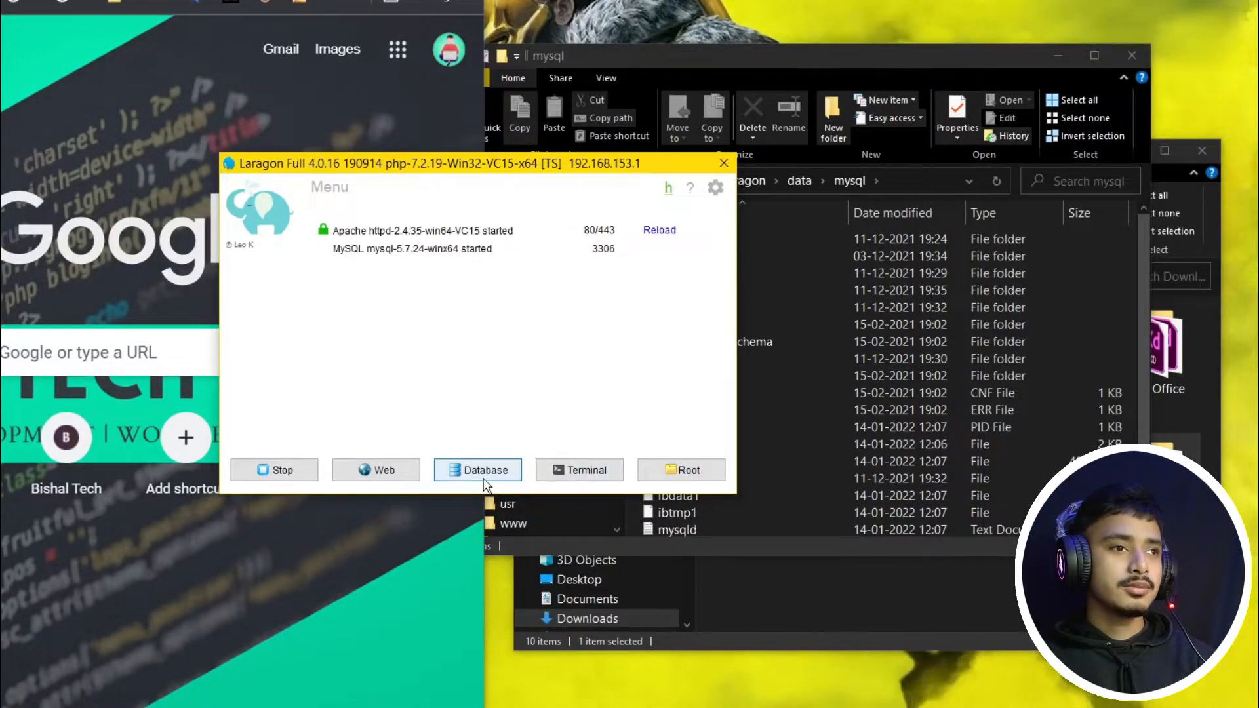
pyautogui.click(396, 481)
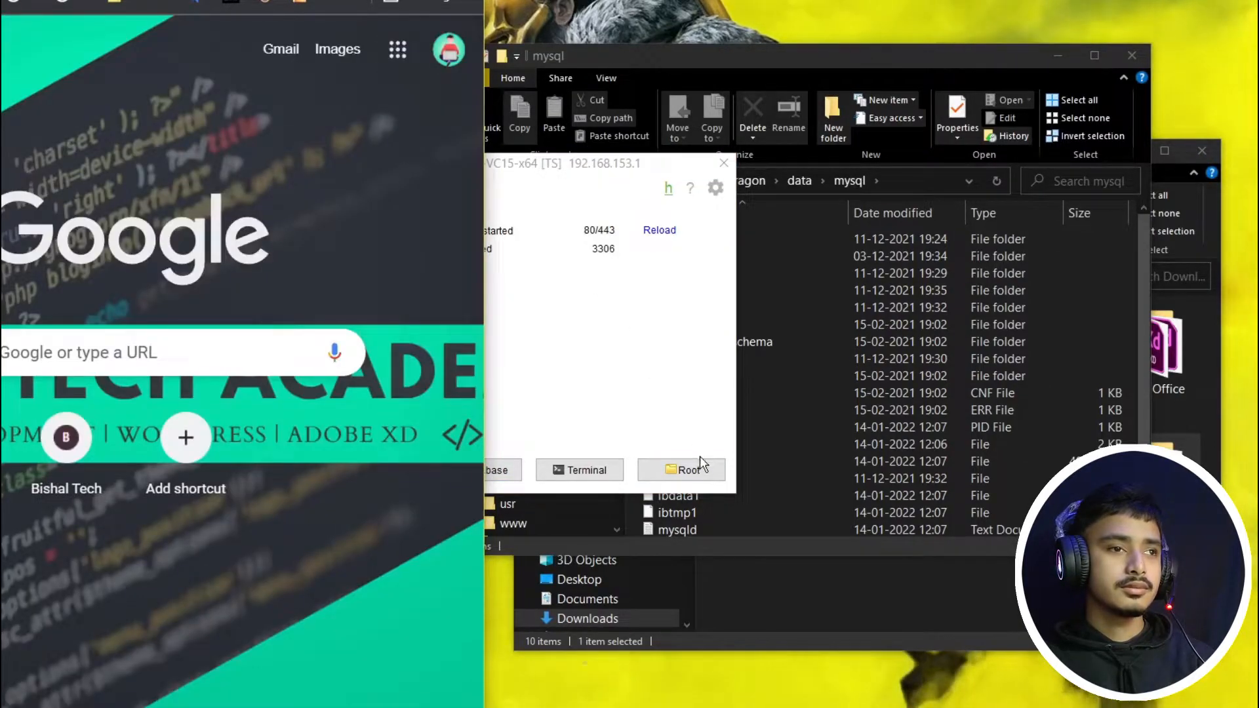
pyautogui.click(508, 489)
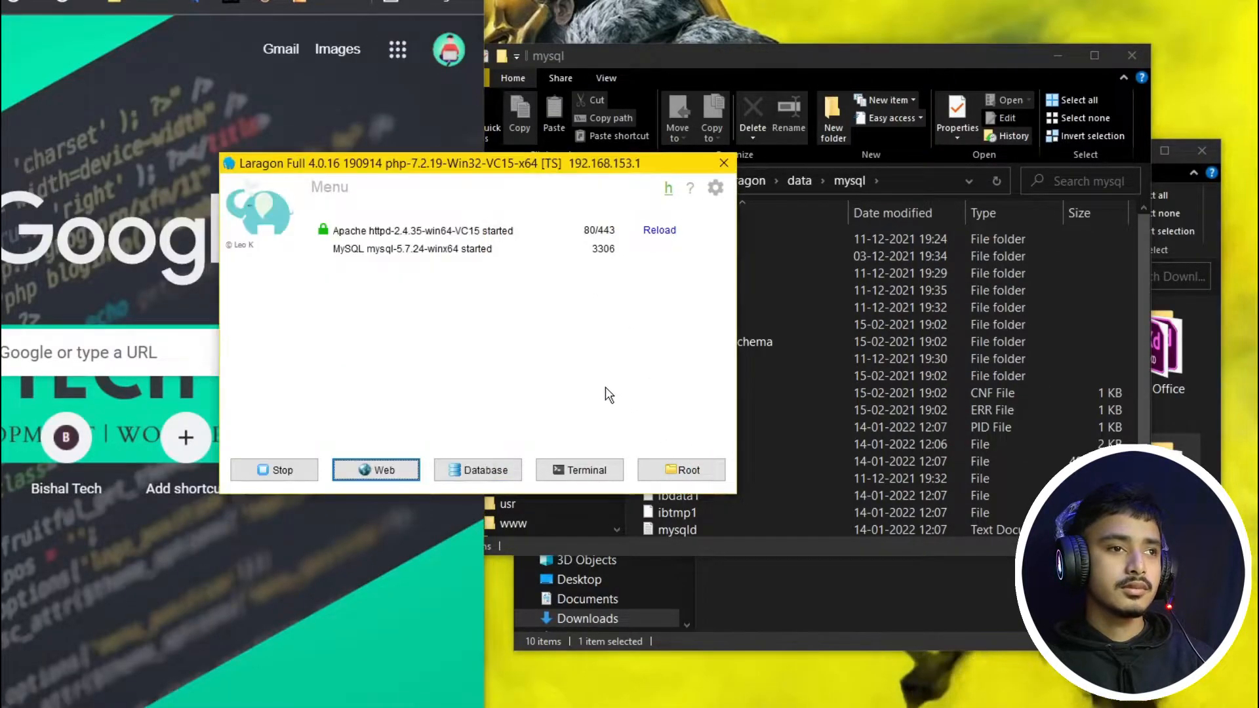
pyautogui.click(473, 469)
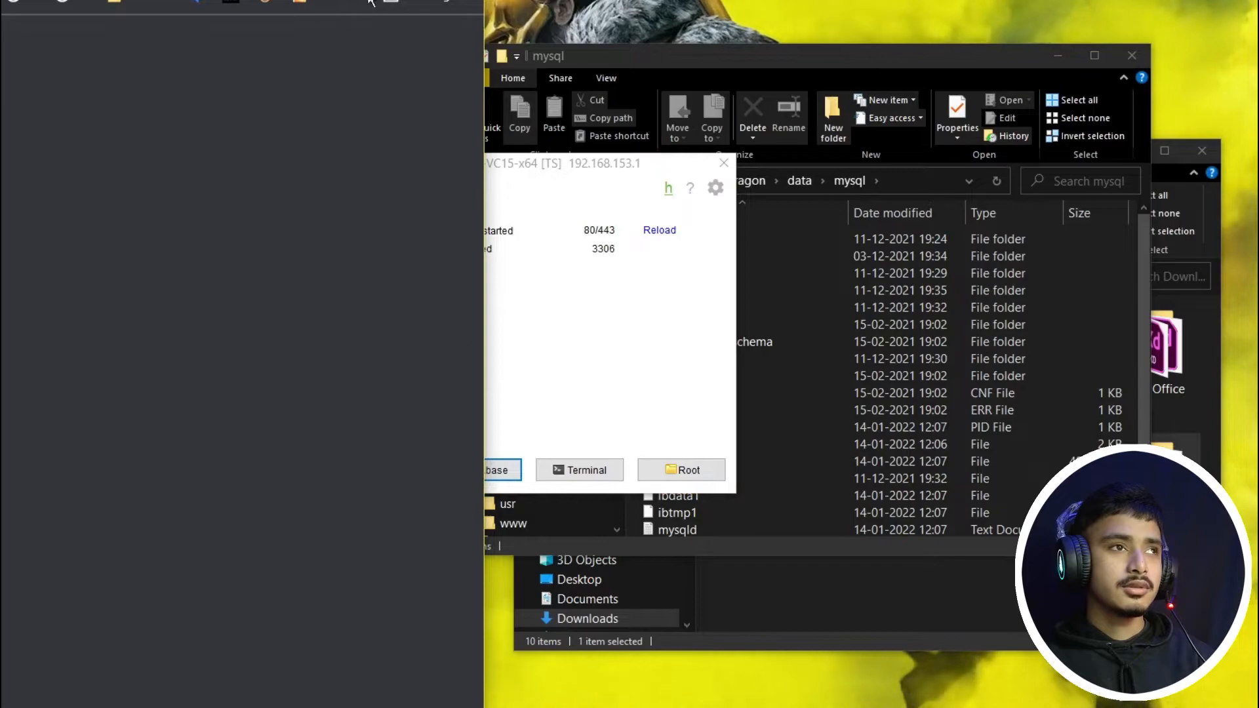
pyautogui.click(616, 362)
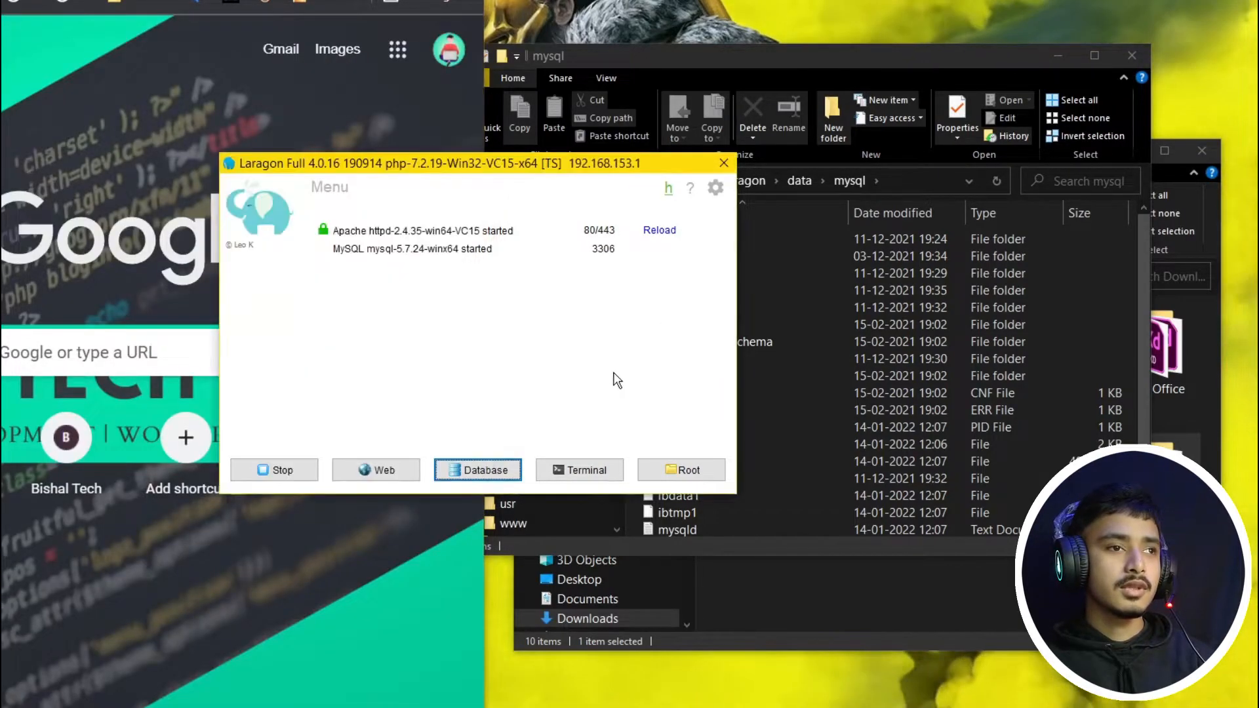
# Step: Open Laragon's menu to the Quick app list showing WordPress
pyautogui.rightClick(396, 473)
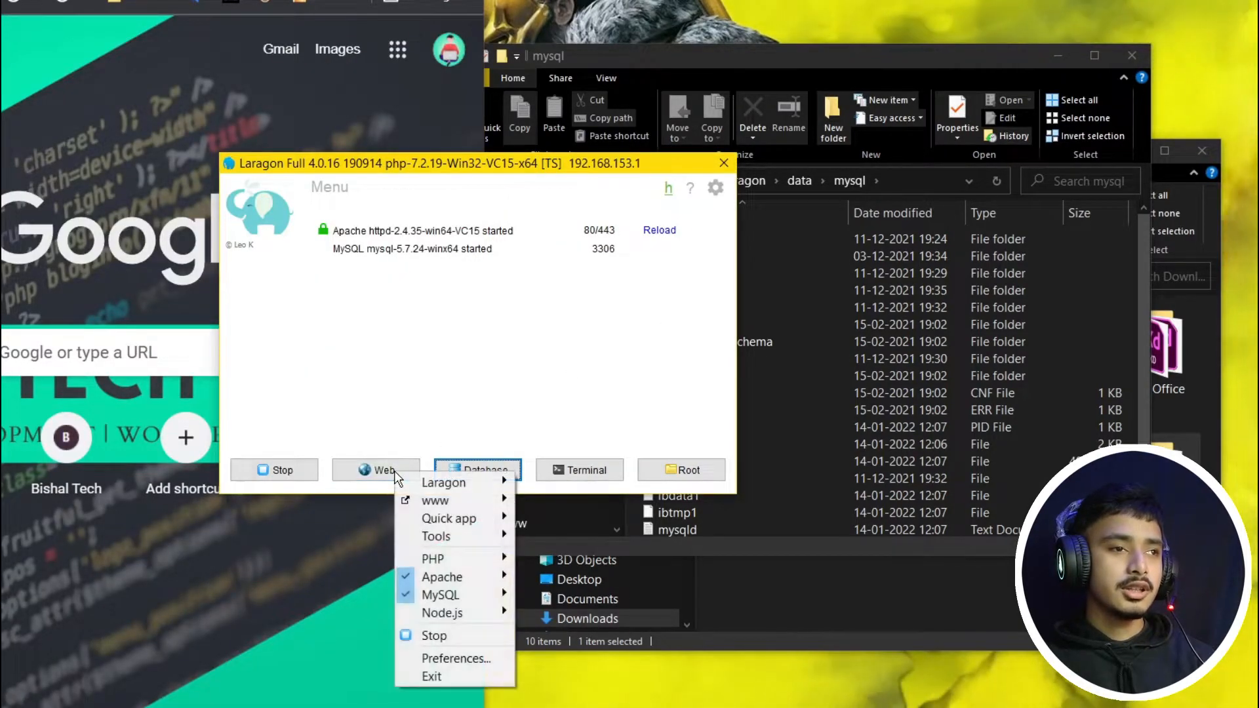
pyautogui.moveTo(463, 498)
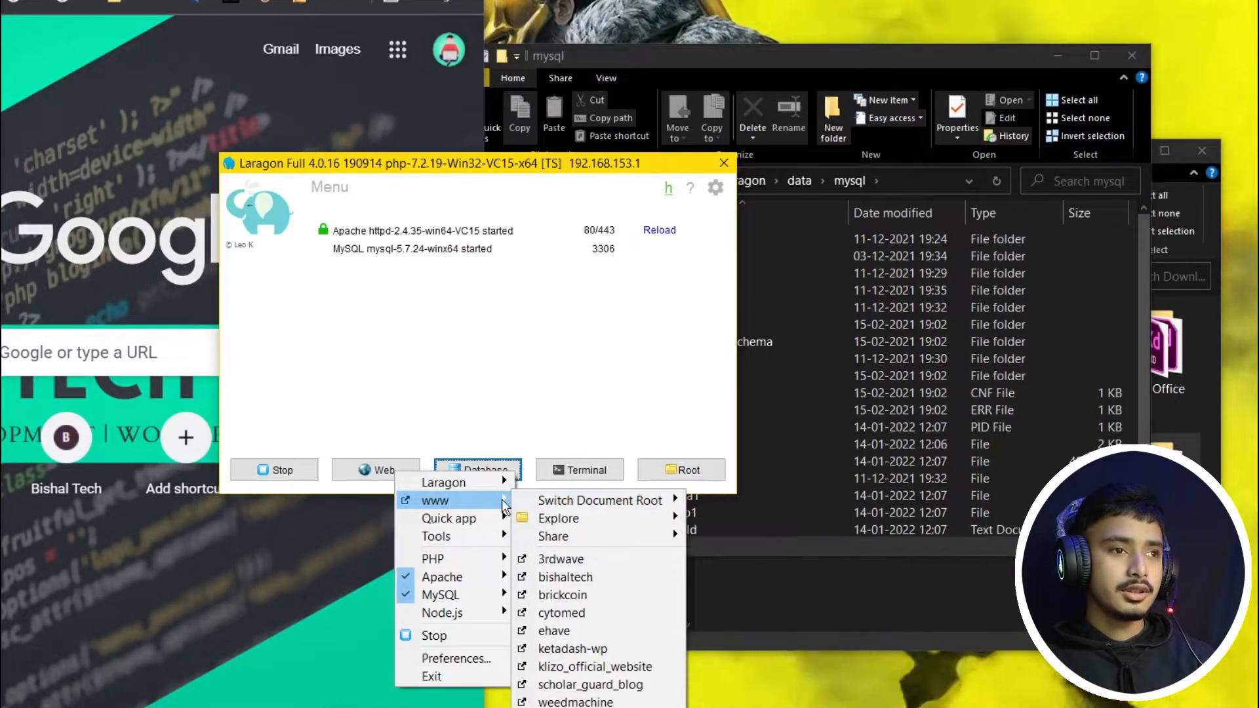
pyautogui.moveTo(496, 525)
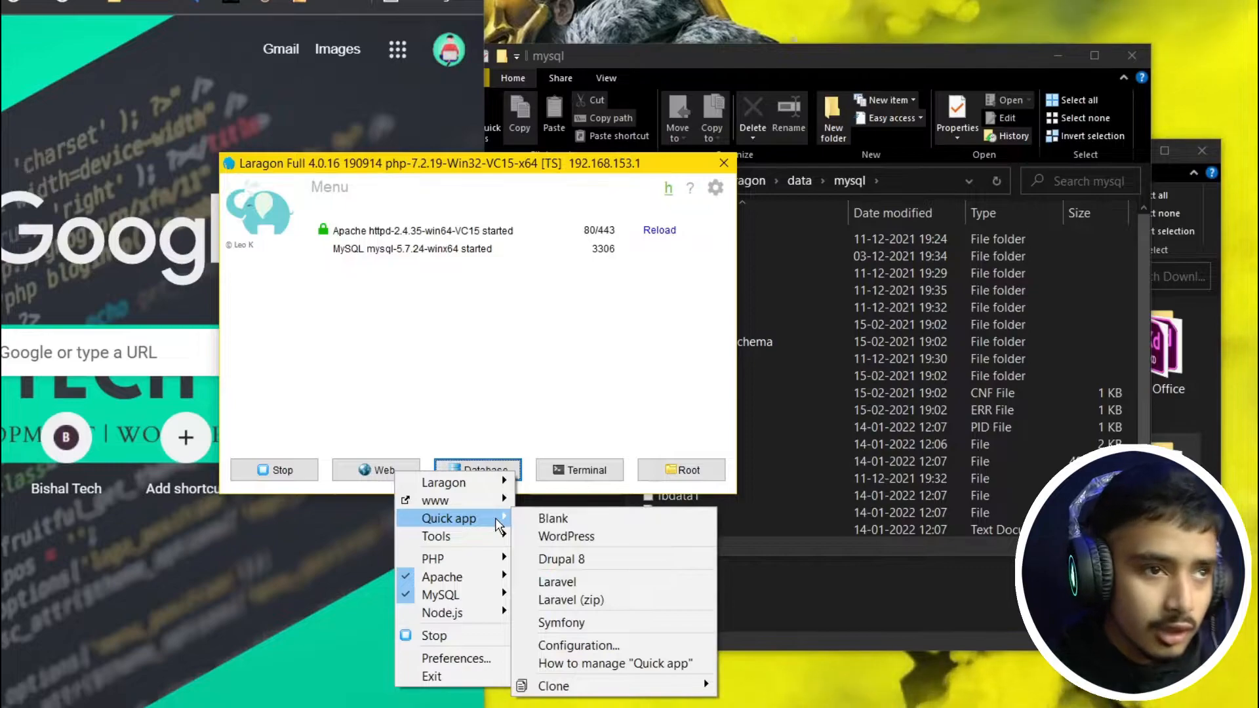
# Step: Create a WordPress quick app named test-site, then return to the mysql data folder
pyautogui.click(585, 535)
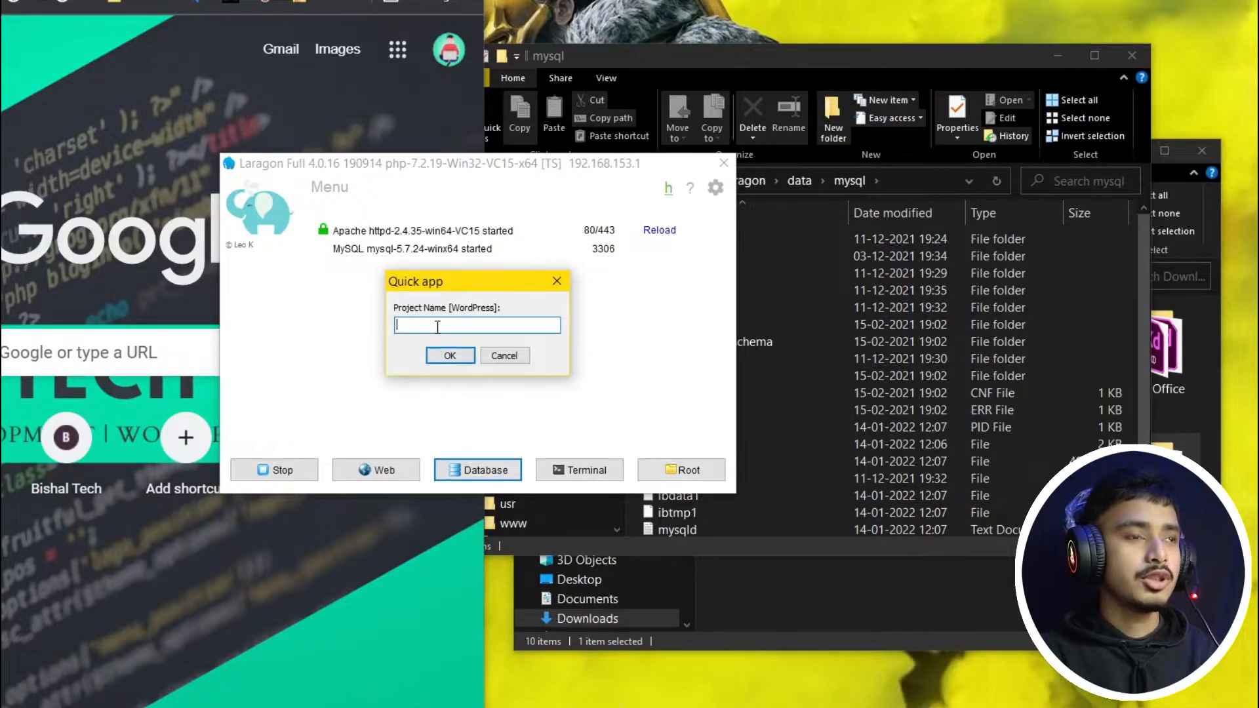
pyautogui.write('test')
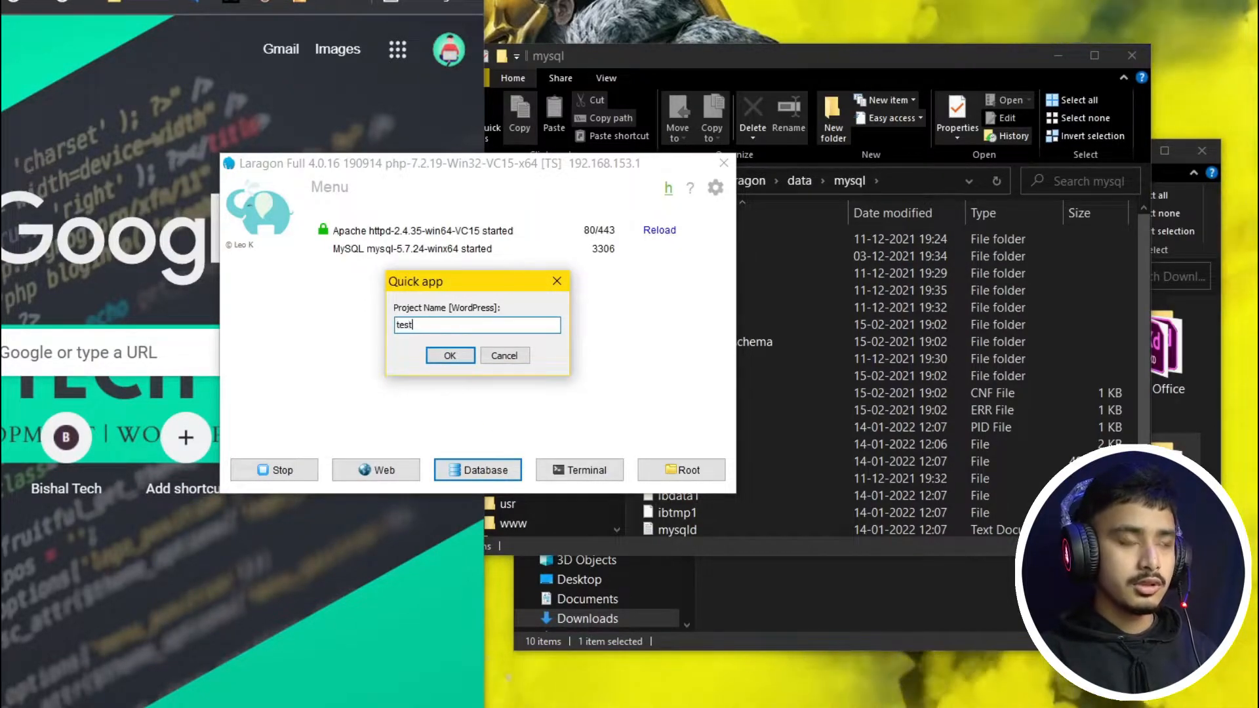
pyautogui.write('-pro')
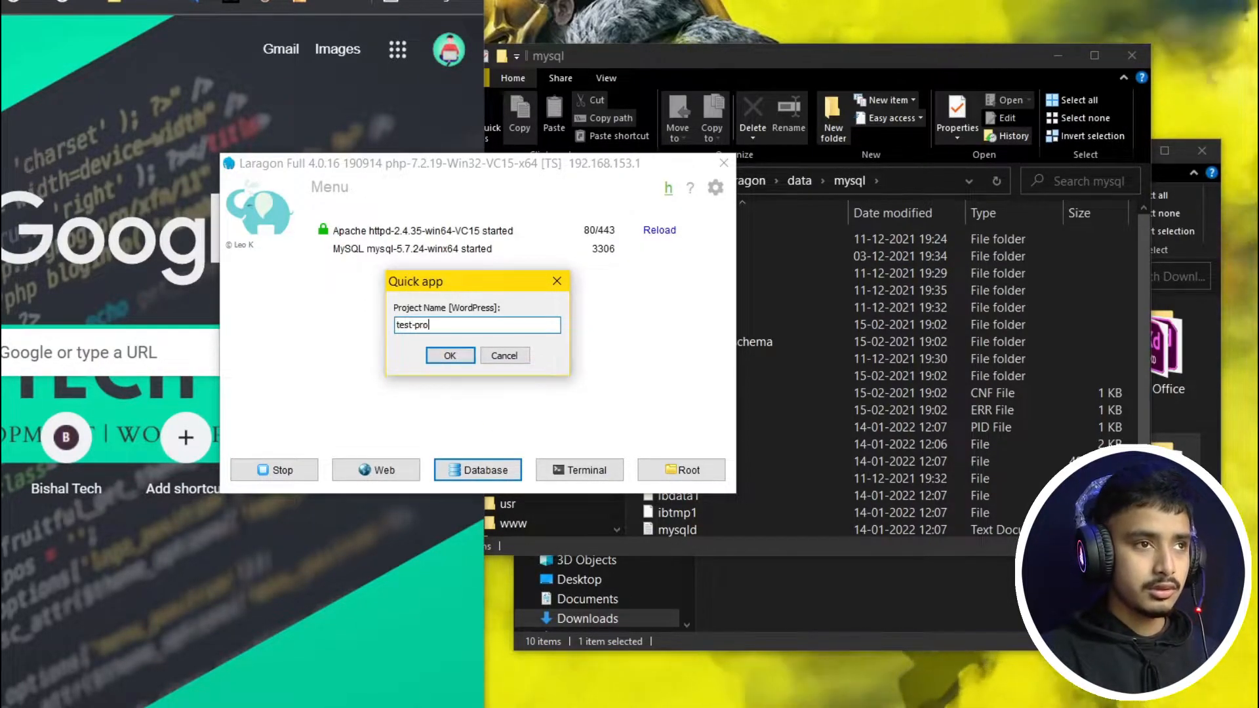
pyautogui.press('BackSpace')
pyautogui.press('BackSpace')
pyautogui.press('BackSpace')
pyautogui.write('site')
pyautogui.press('Return')
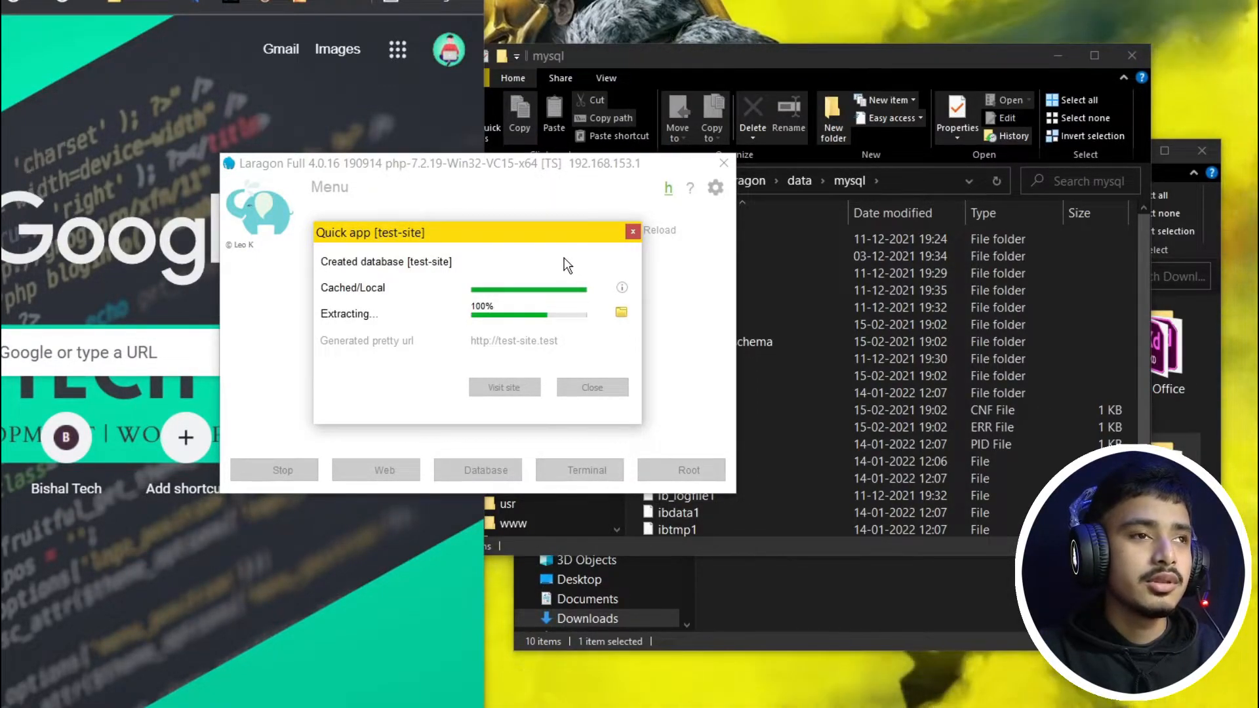
pyautogui.click(805, 69)
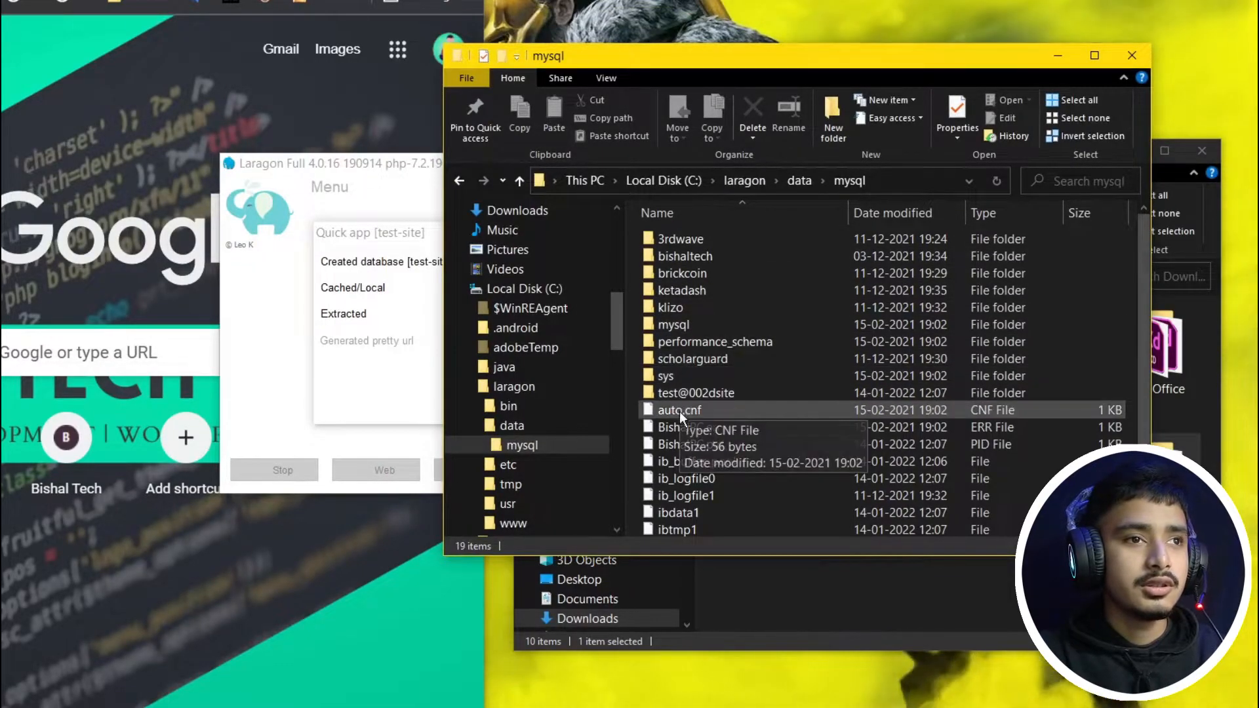
# Step: Spot the new test-site folder in the www window while Laragon's quick app runs
pyautogui.scroll(-1, 698, 295)
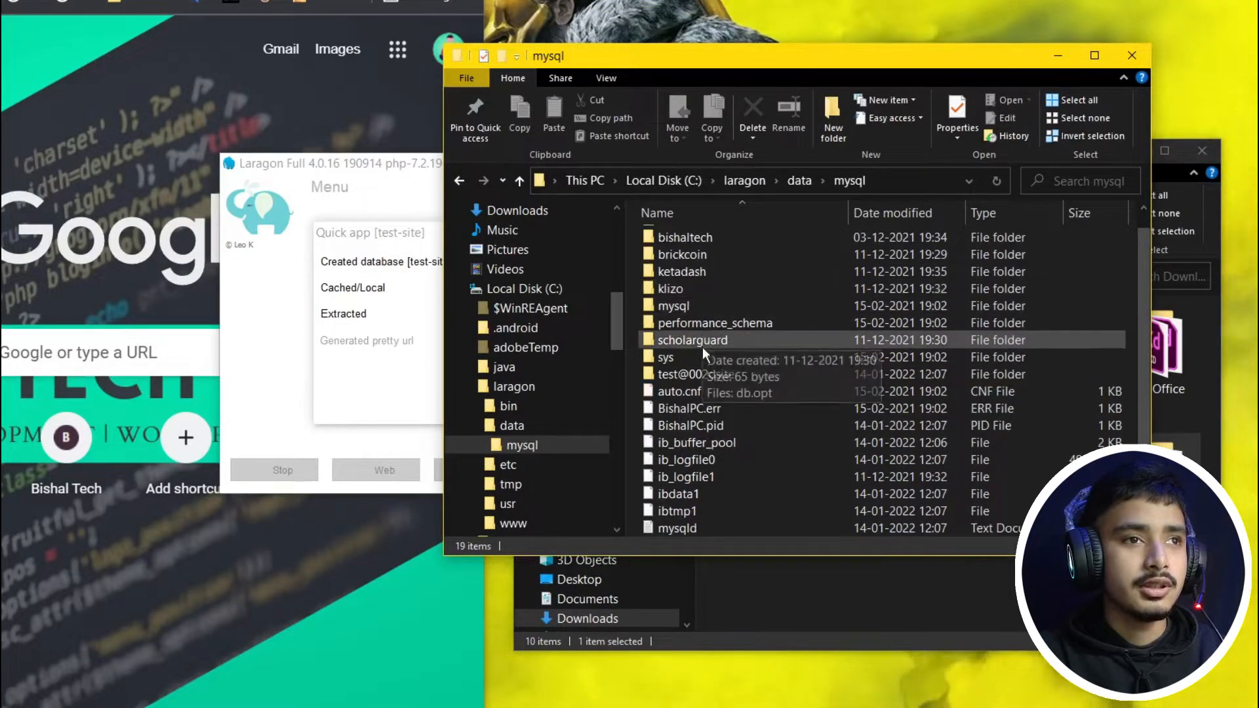
pyautogui.scroll(1, 702, 354)
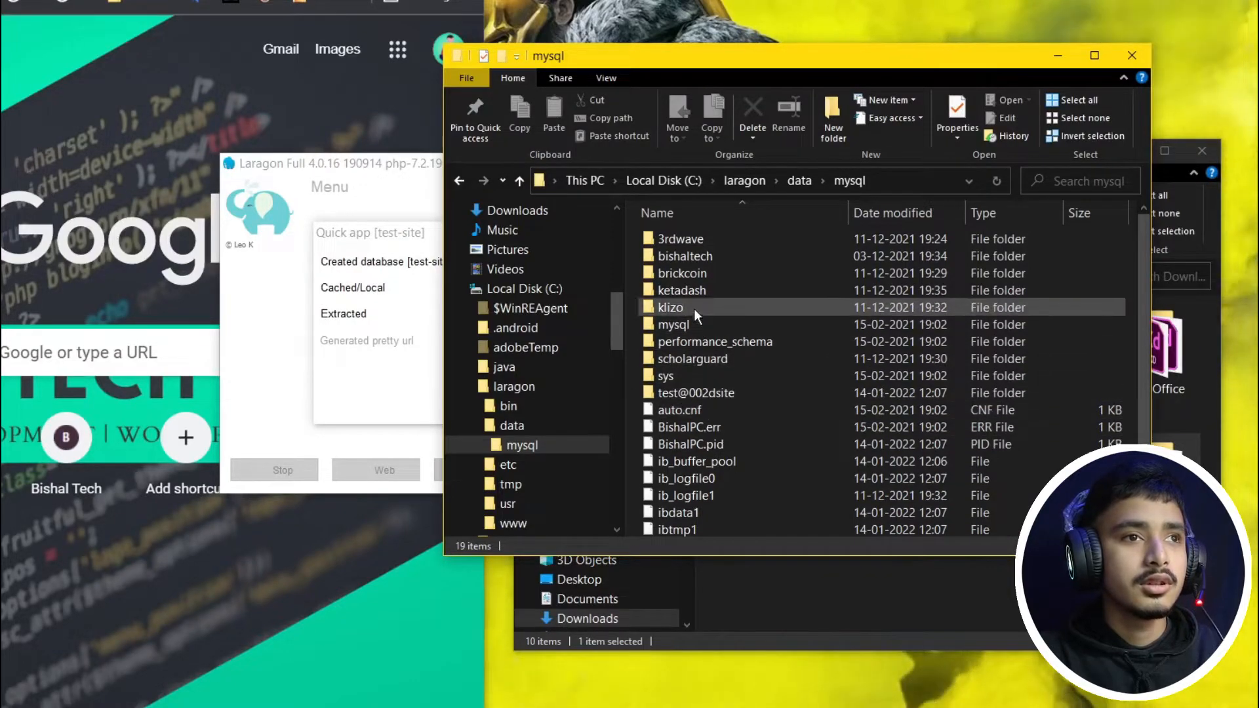
pyautogui.scroll(-1, 706, 308)
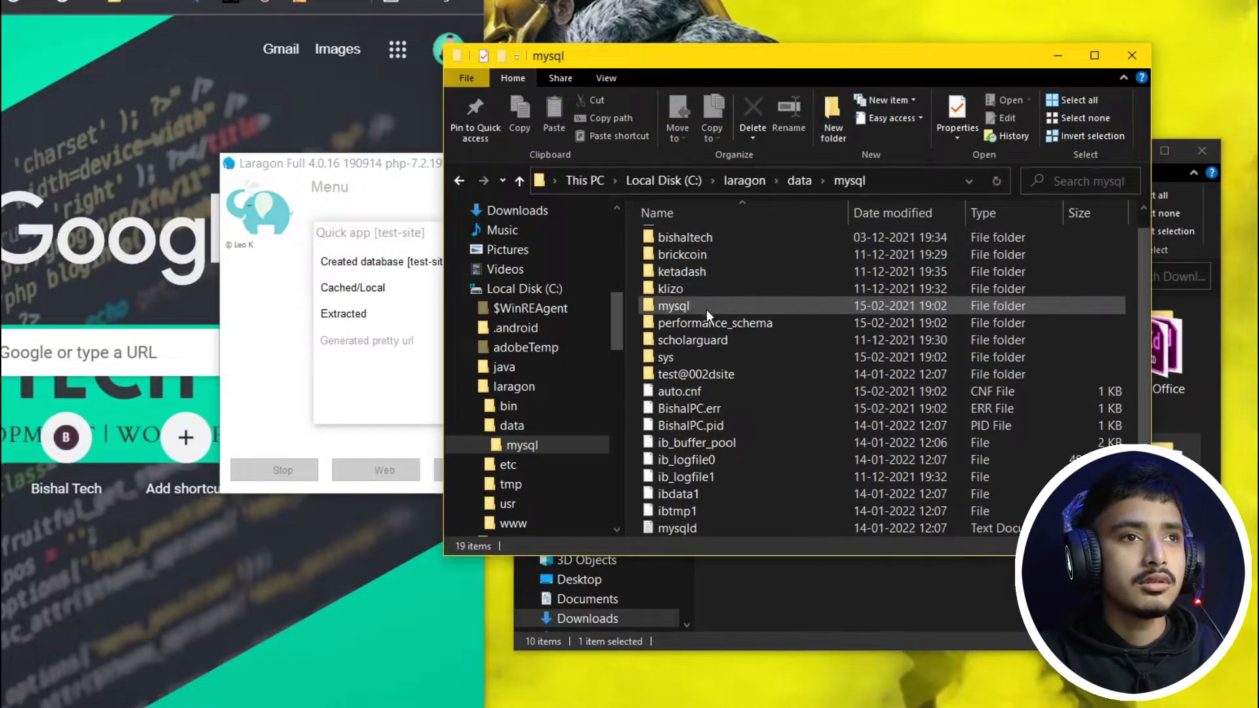
pyautogui.click(798, 181)
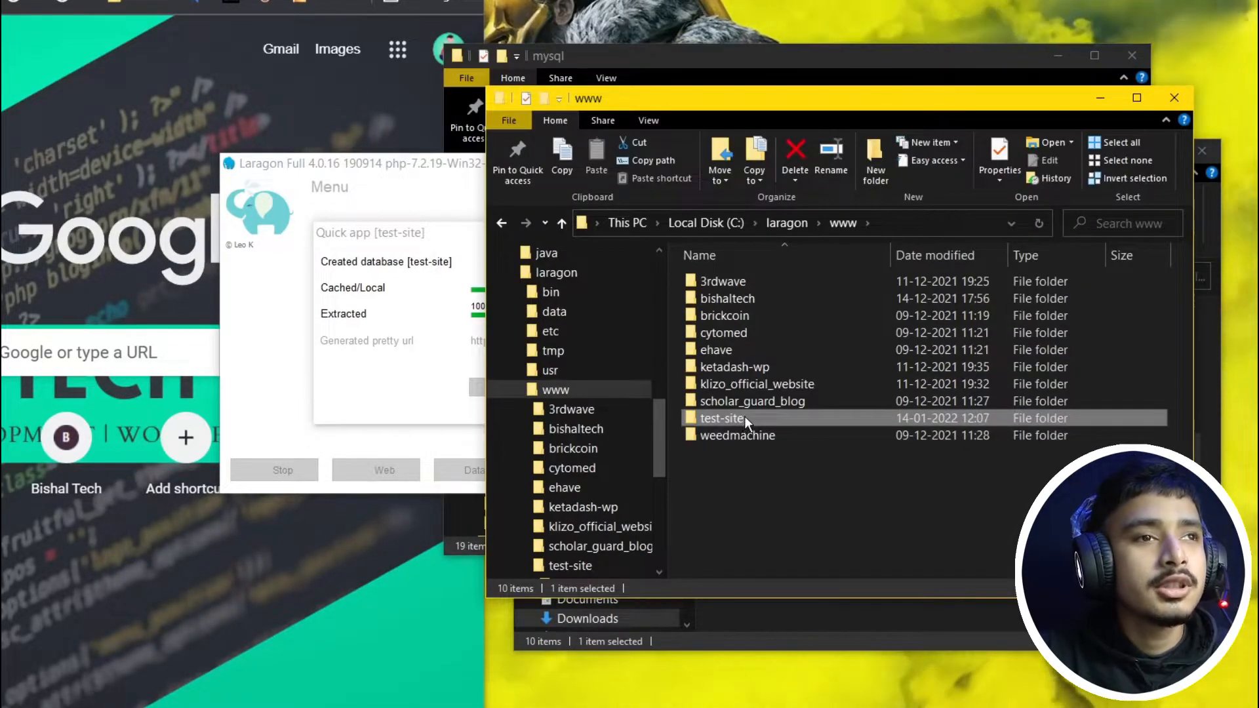
pyautogui.click(734, 418)
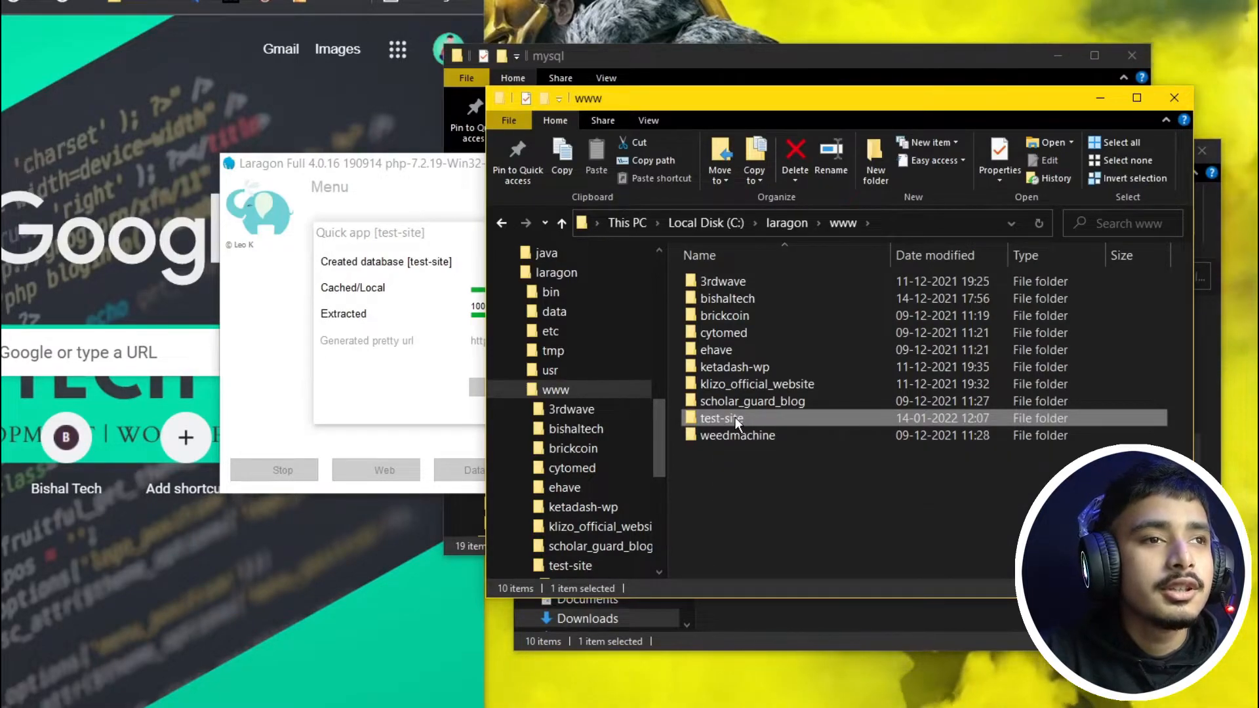
pyautogui.click(794, 422)
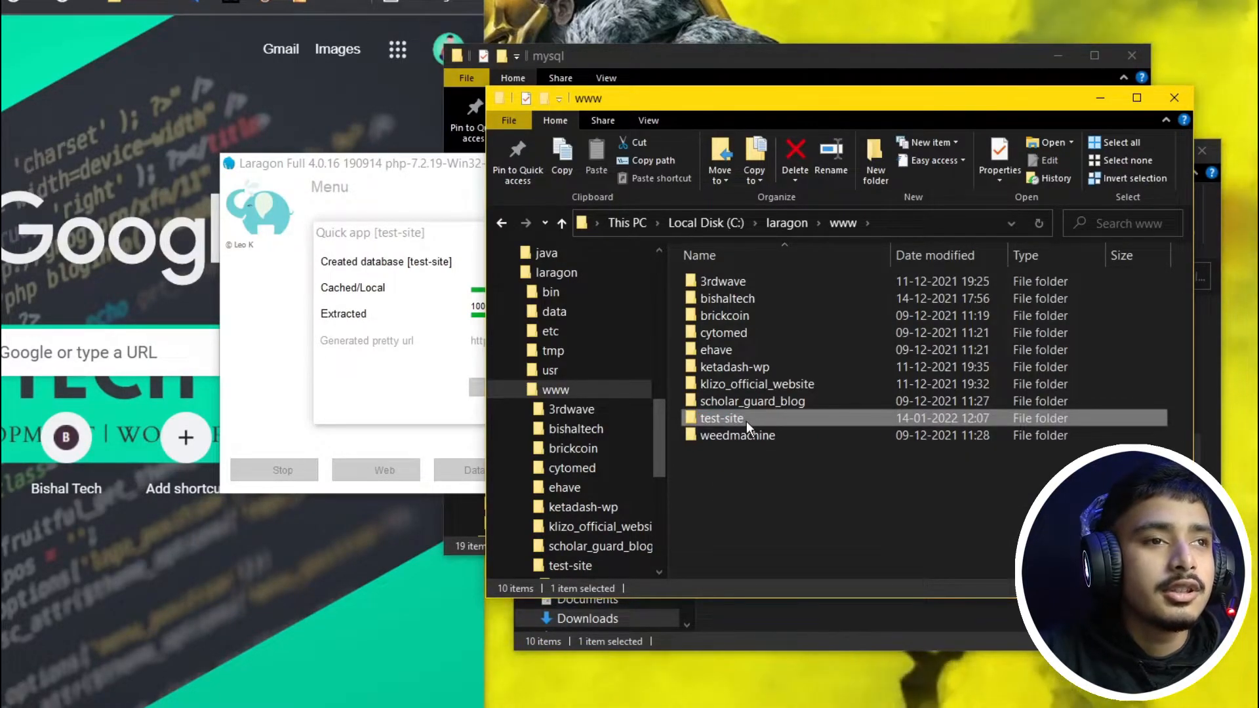
pyautogui.click(441, 343)
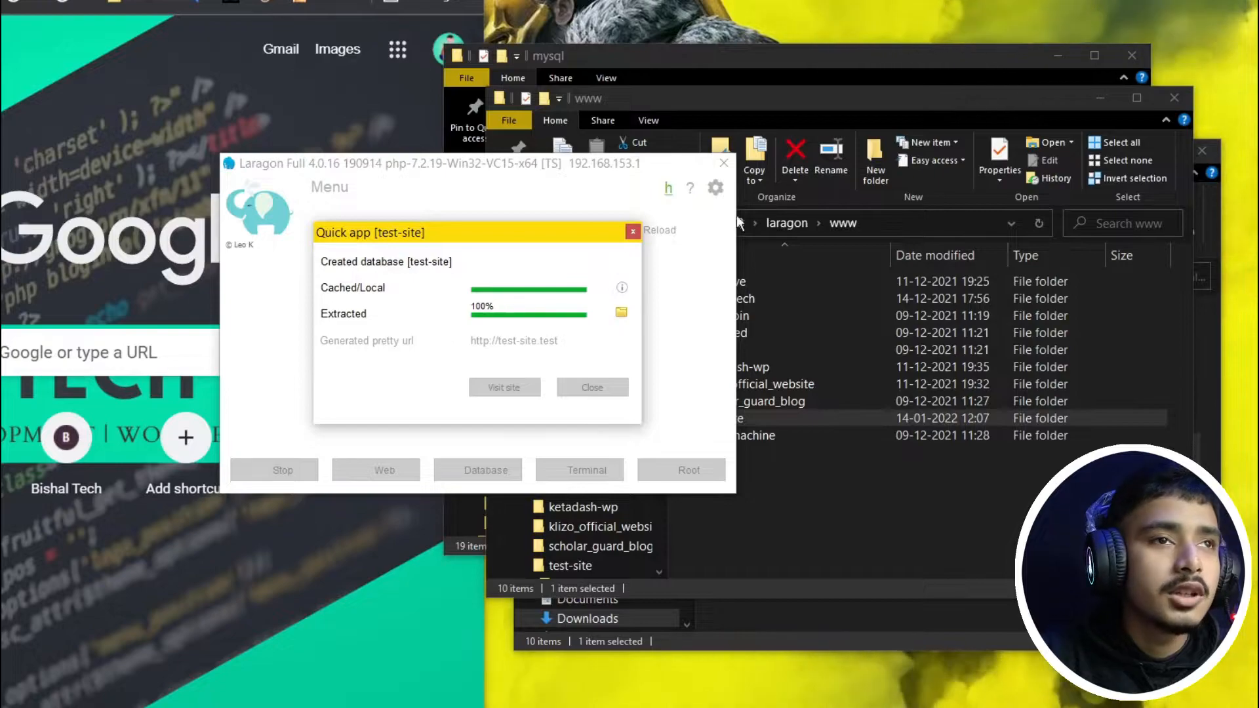
pyautogui.click(897, 99)
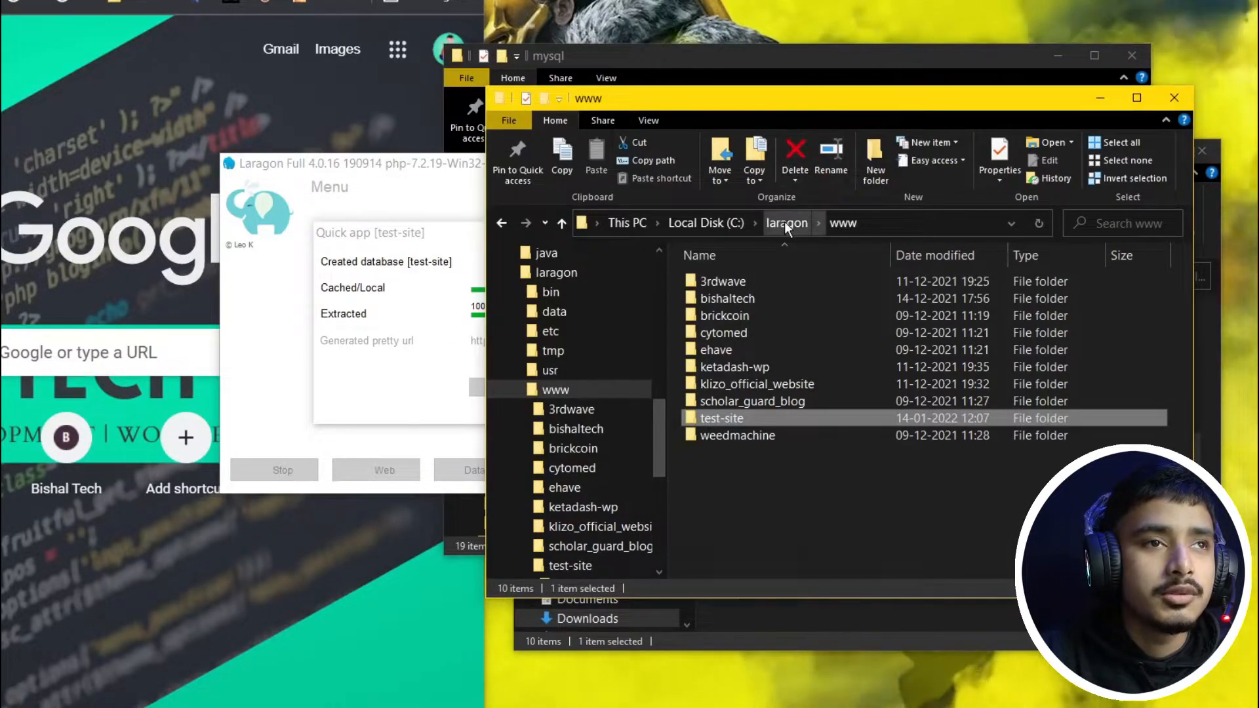
# Step: Navigate from drive C through laragon into the www folder
pyautogui.click(784, 222)
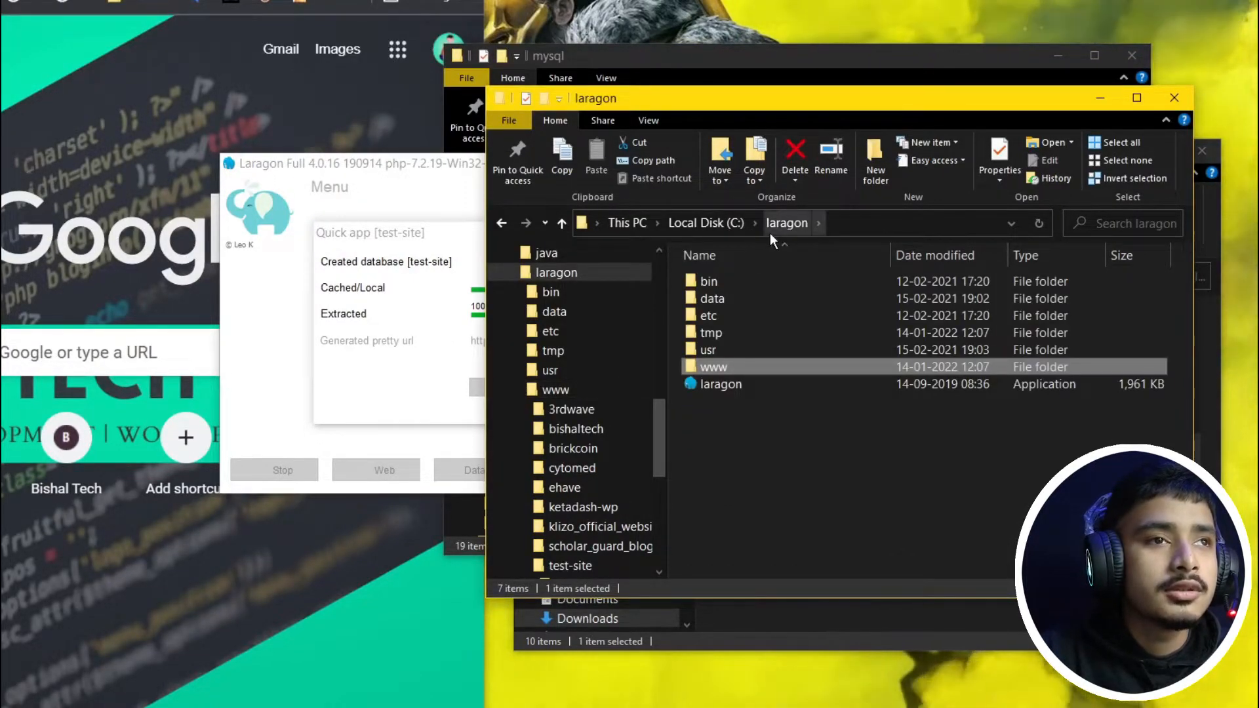
pyautogui.click(782, 225)
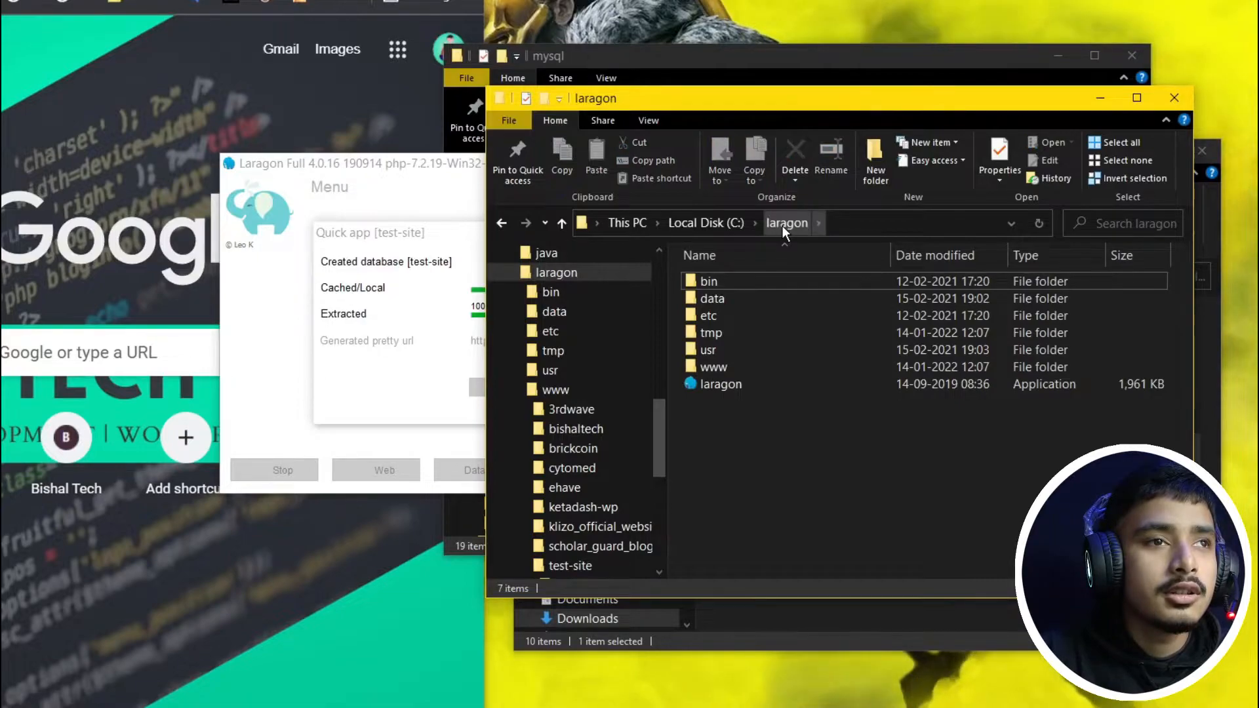
pyautogui.scroll(2, 571, 272)
pyautogui.click(561, 261)
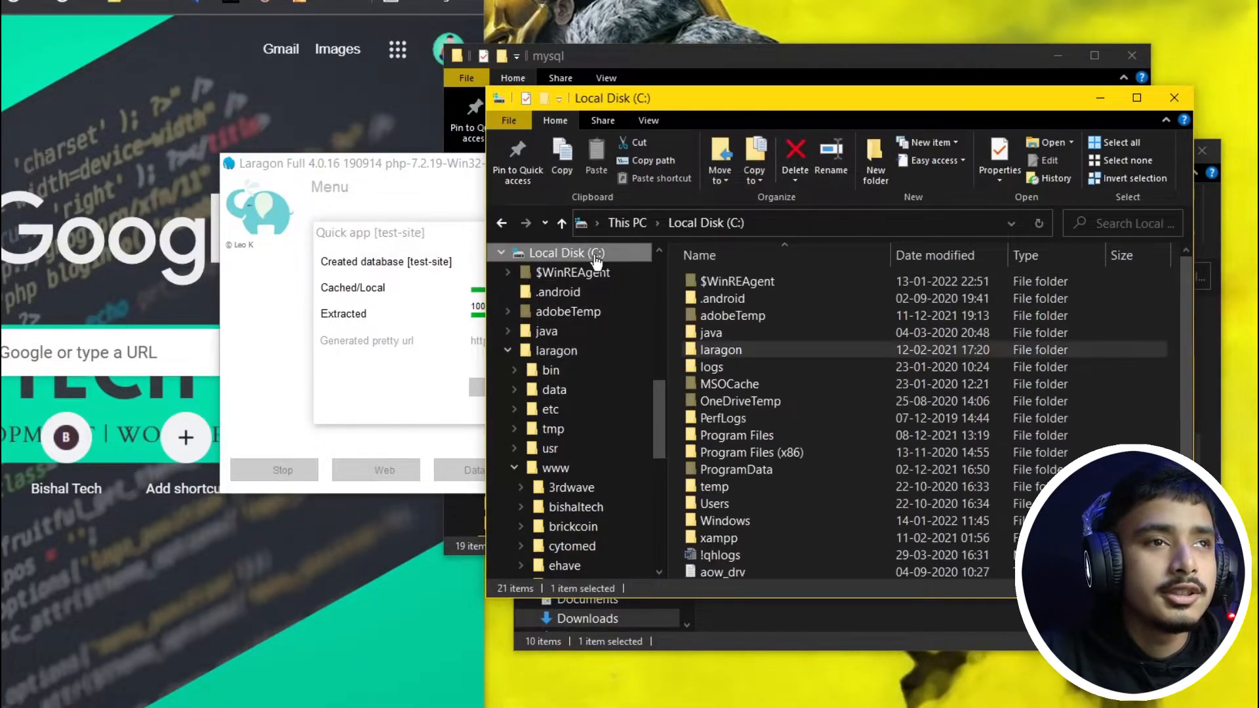
pyautogui.doubleClick(731, 352)
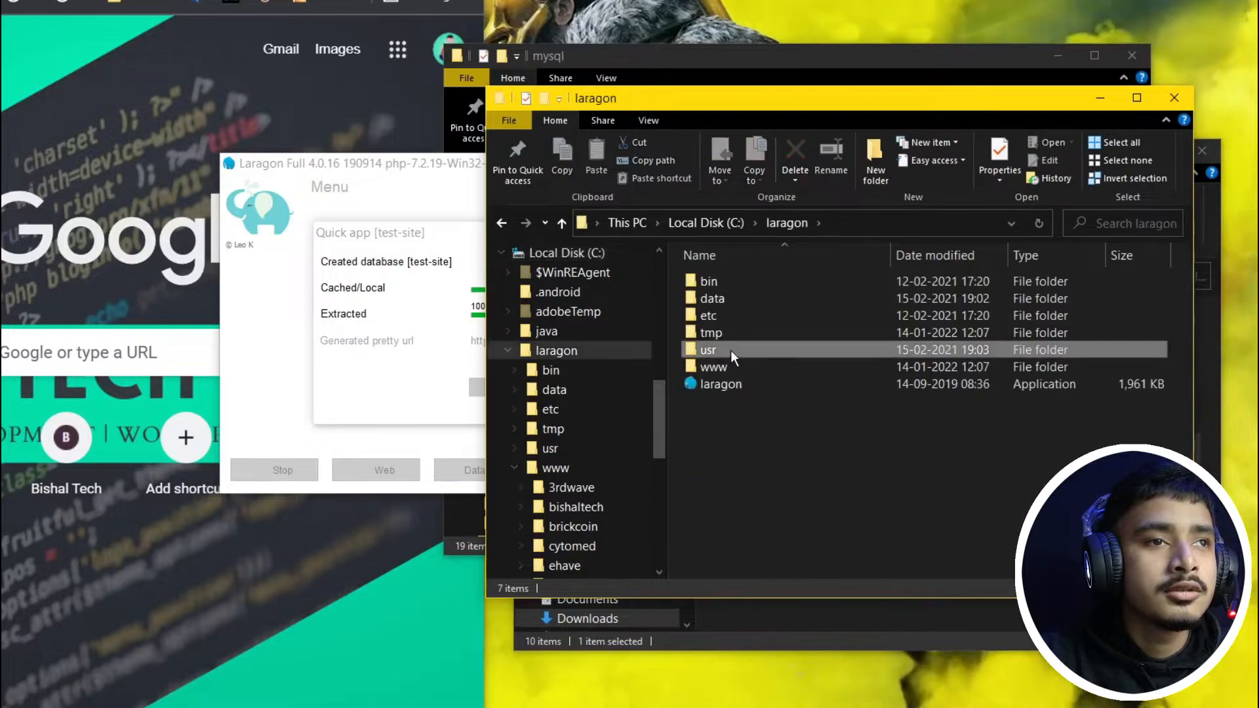
pyautogui.click(733, 366)
pyautogui.doubleClick(733, 367)
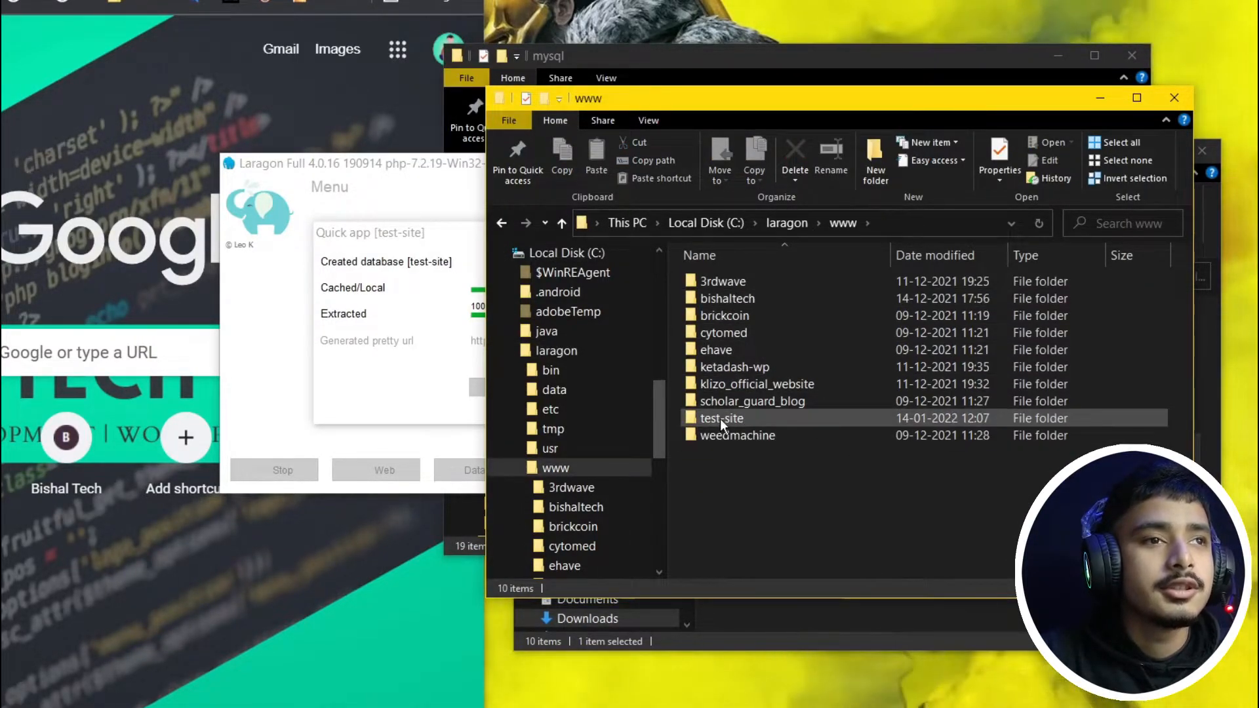
pyautogui.doubleClick(750, 417)
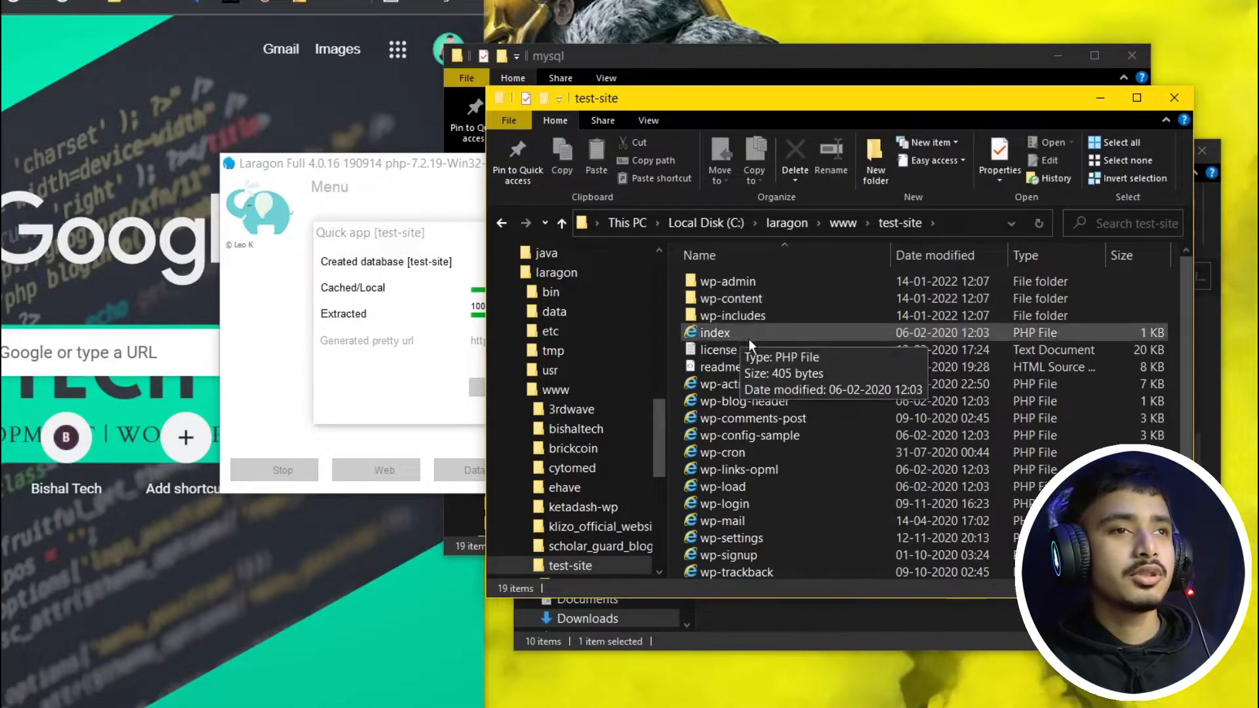
pyautogui.scroll(-1, 753, 329)
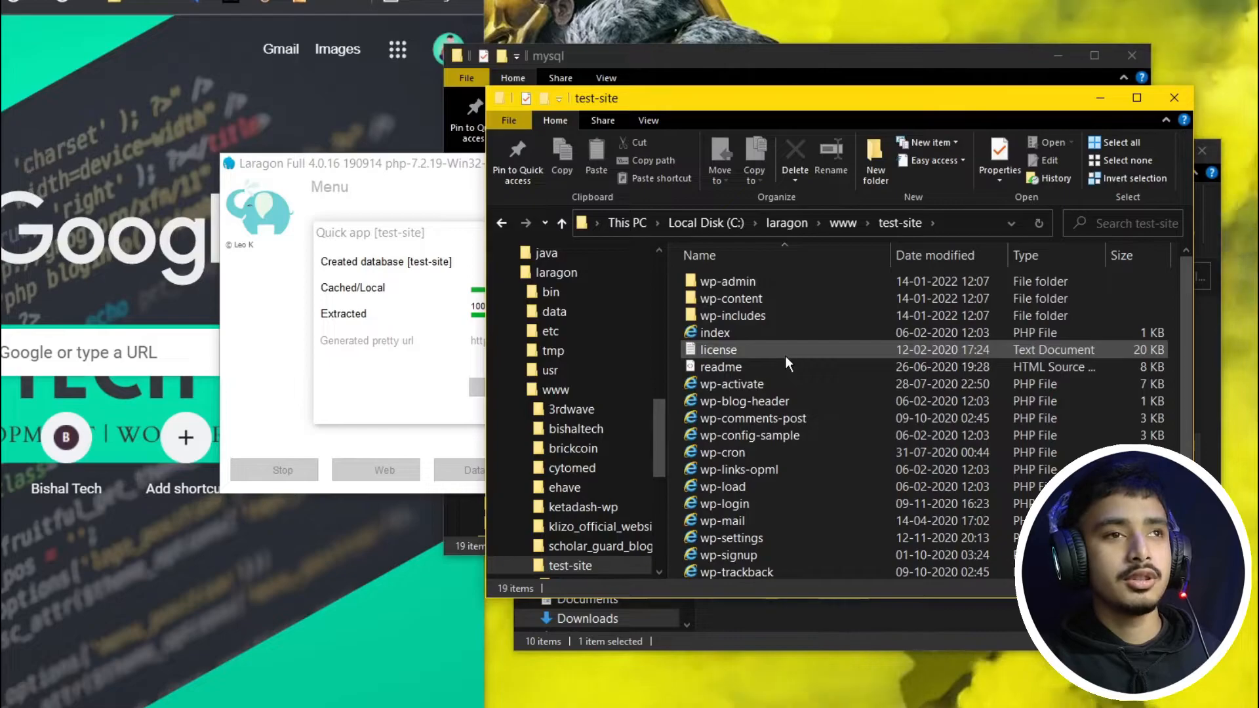
pyautogui.scroll(1, 785, 355)
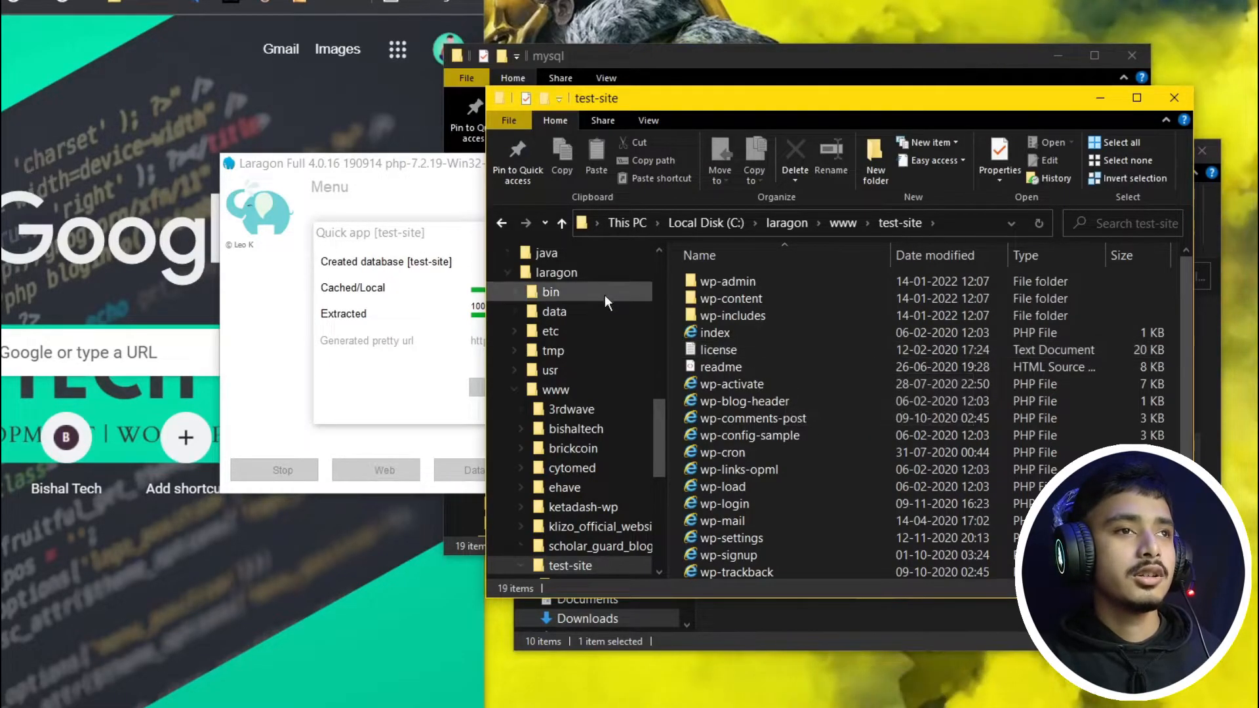
pyautogui.click(562, 222)
pyautogui.click(388, 282)
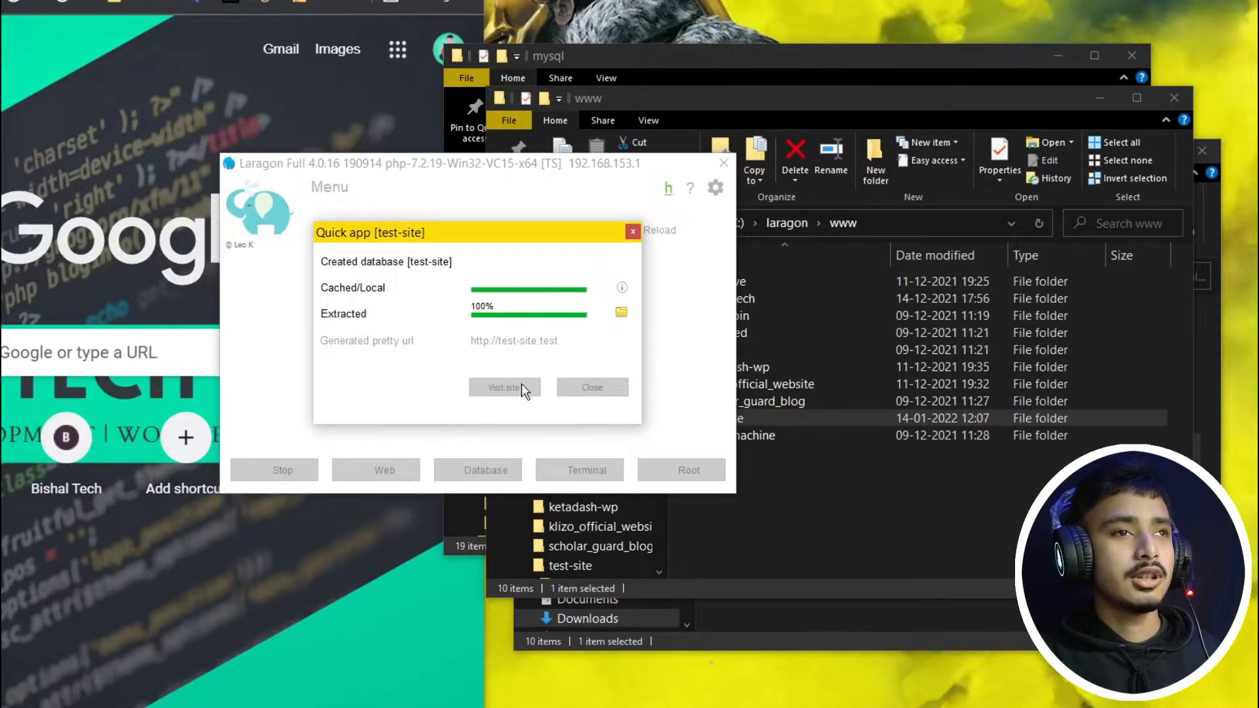
# Step: Load test-site.test in Chrome and maximize the window on the WordPress language page
pyautogui.click(92, 82)
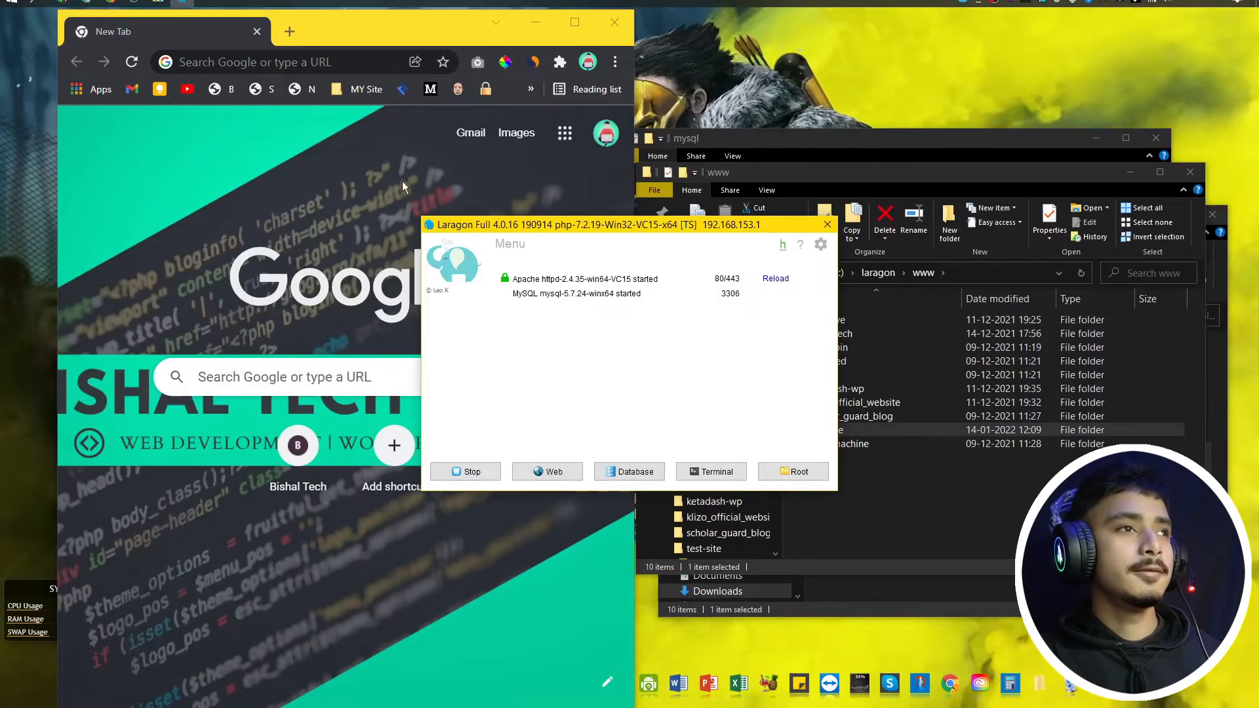
pyautogui.click(403, 181)
pyautogui.click(308, 61)
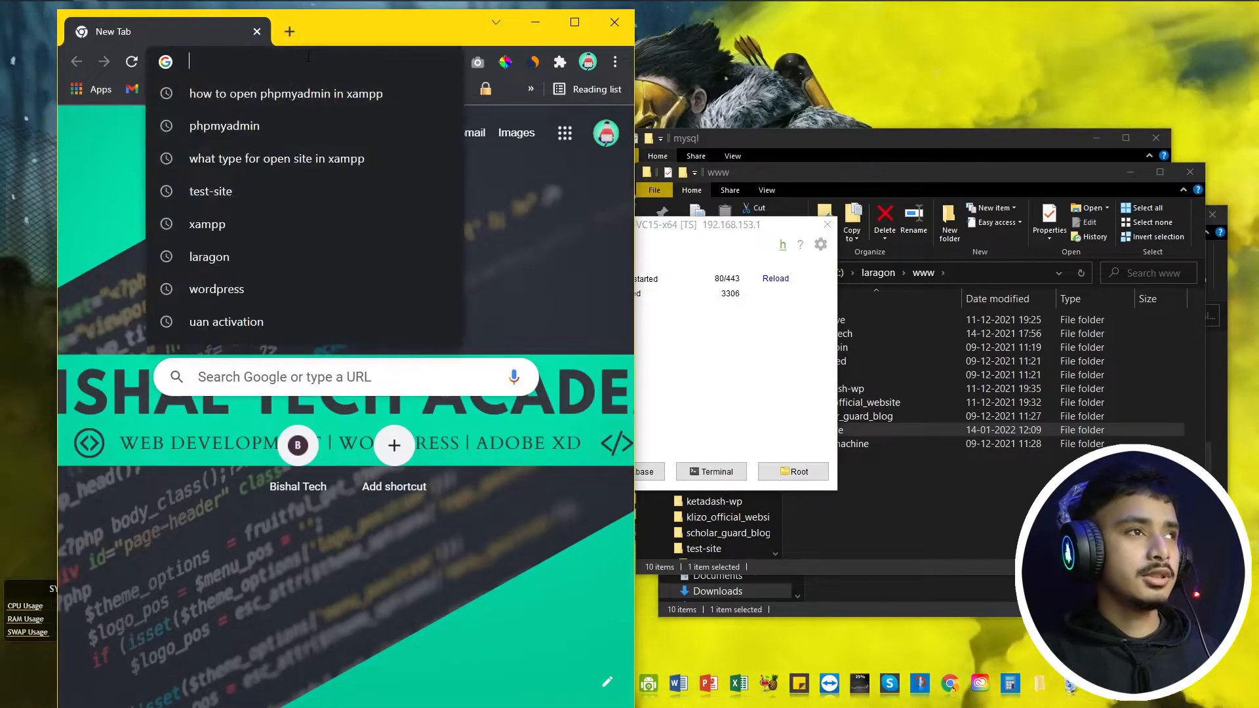
pyautogui.write('test')
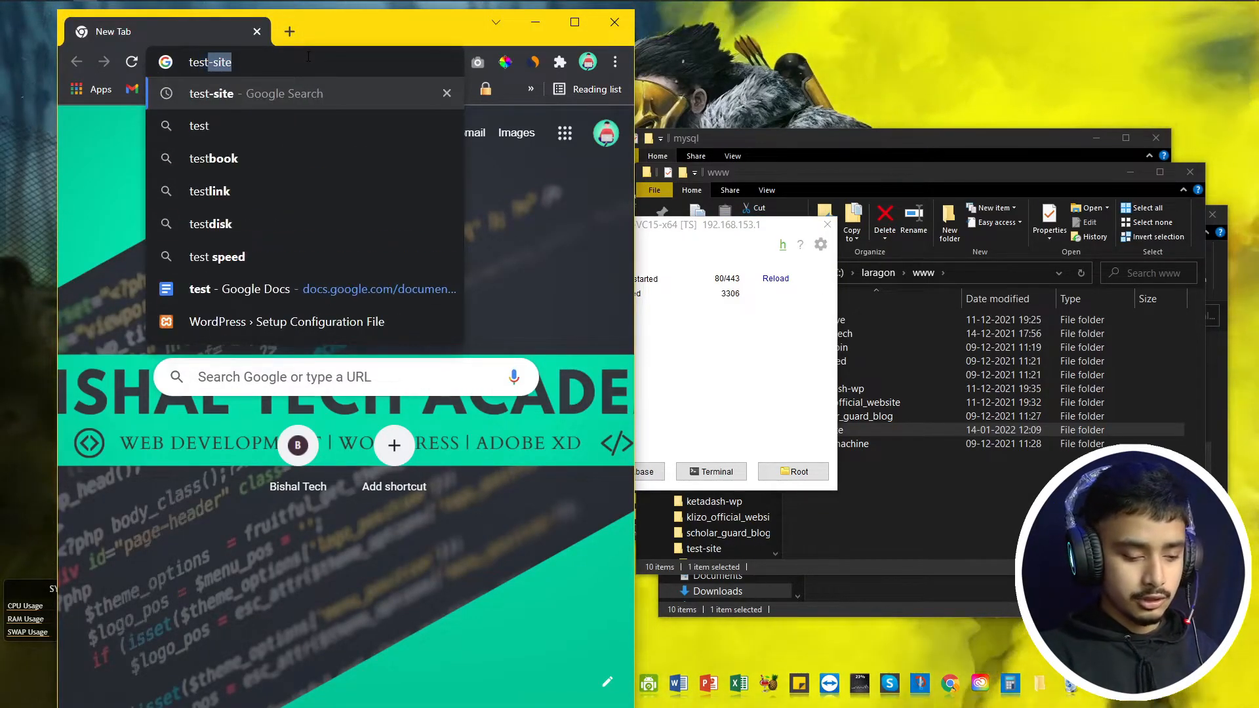
pyautogui.write('-site')
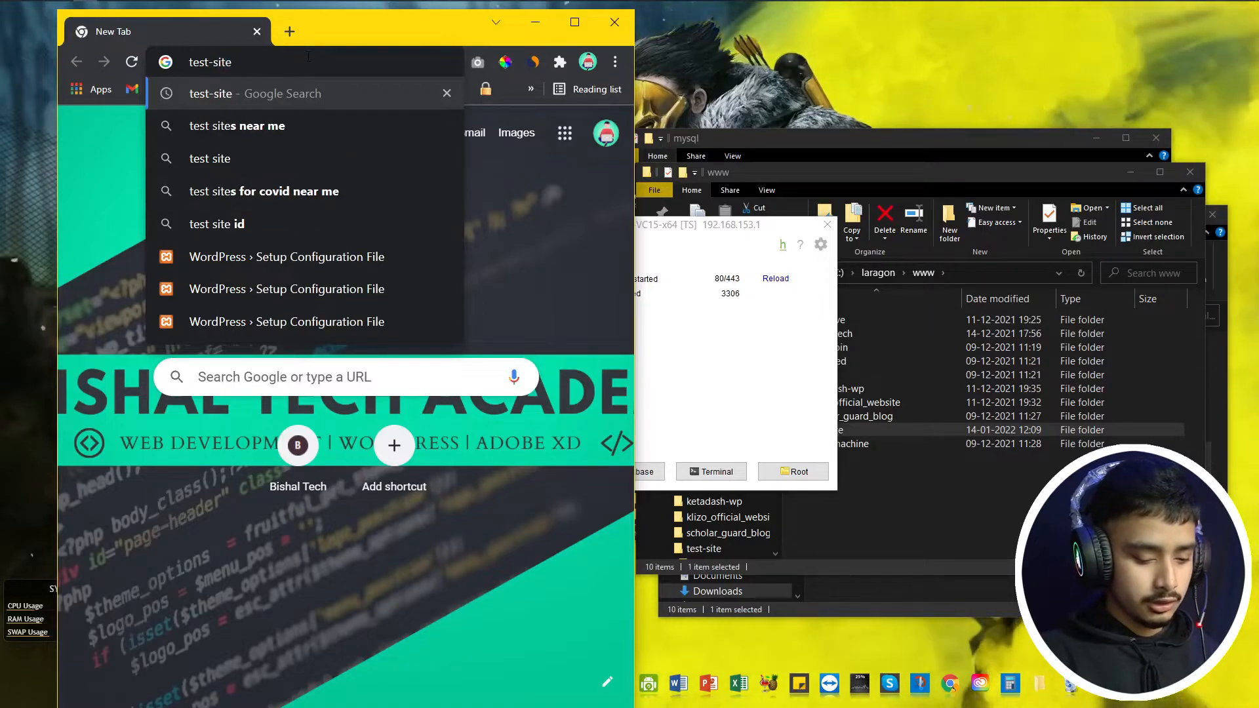
pyautogui.write('.test')
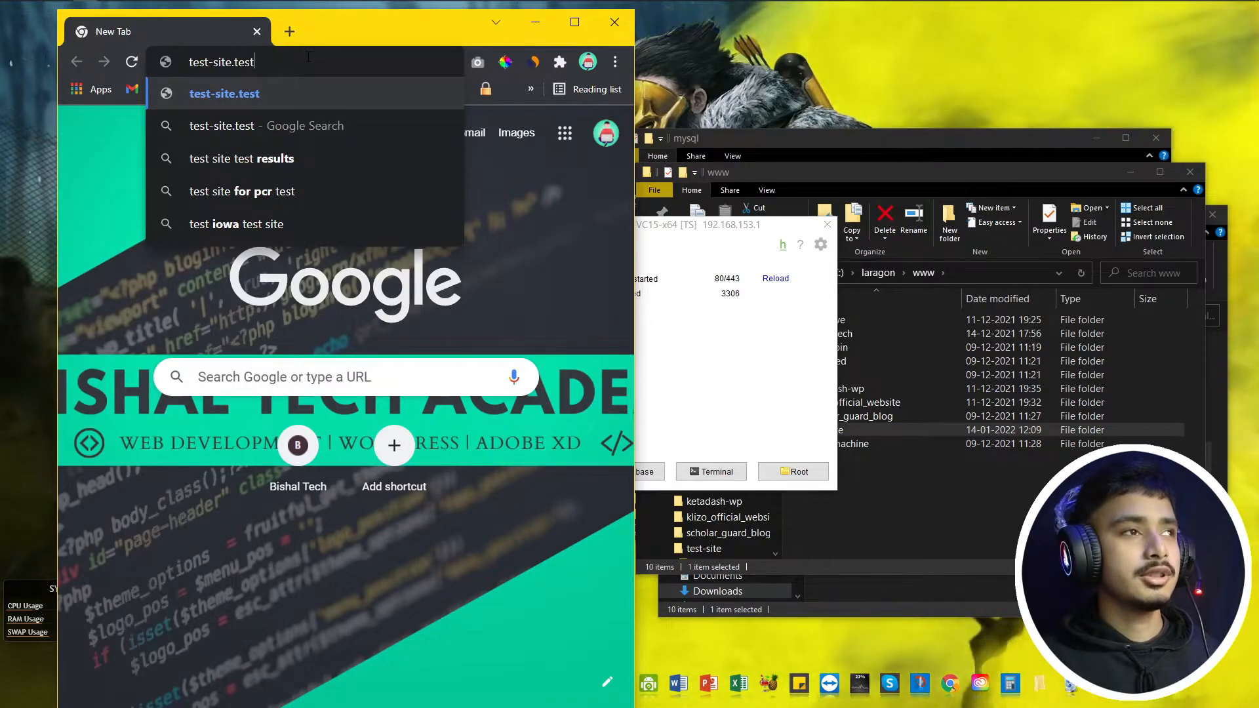
pyautogui.press('Return')
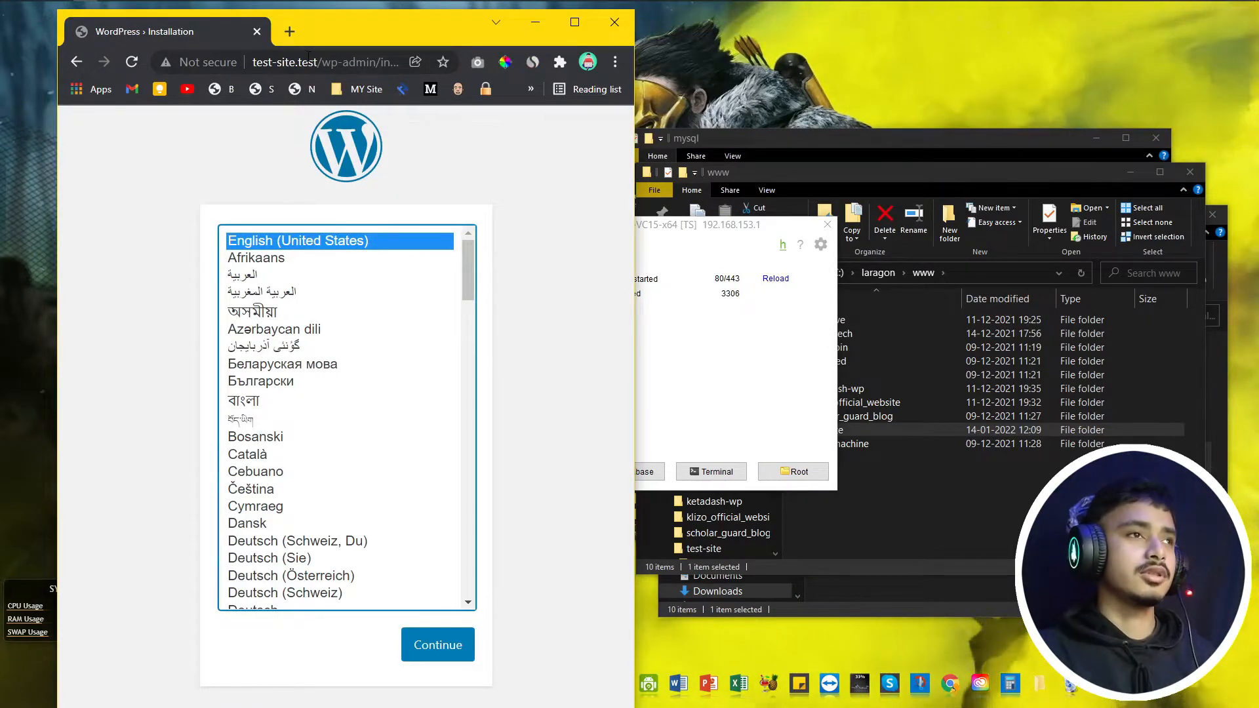
pyautogui.doubleClick(348, 41)
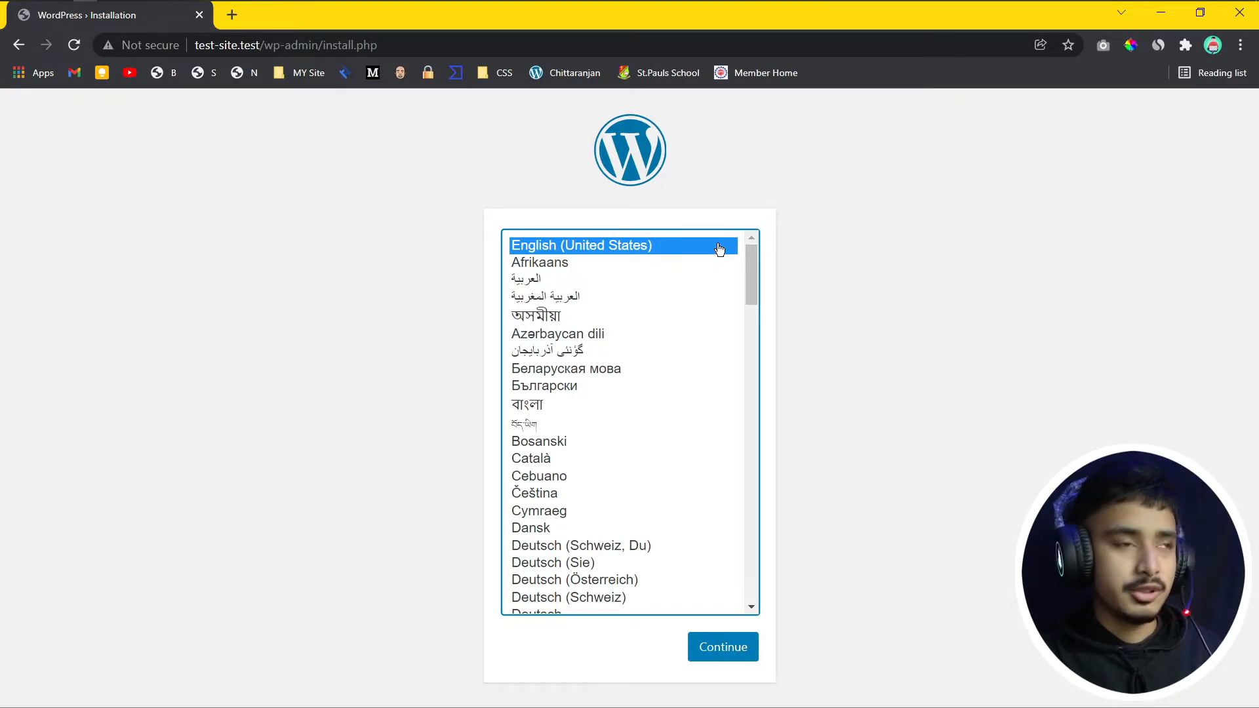
# Step: Continue with English as the install language and enter test-site as the Site Title
pyautogui.click(724, 648)
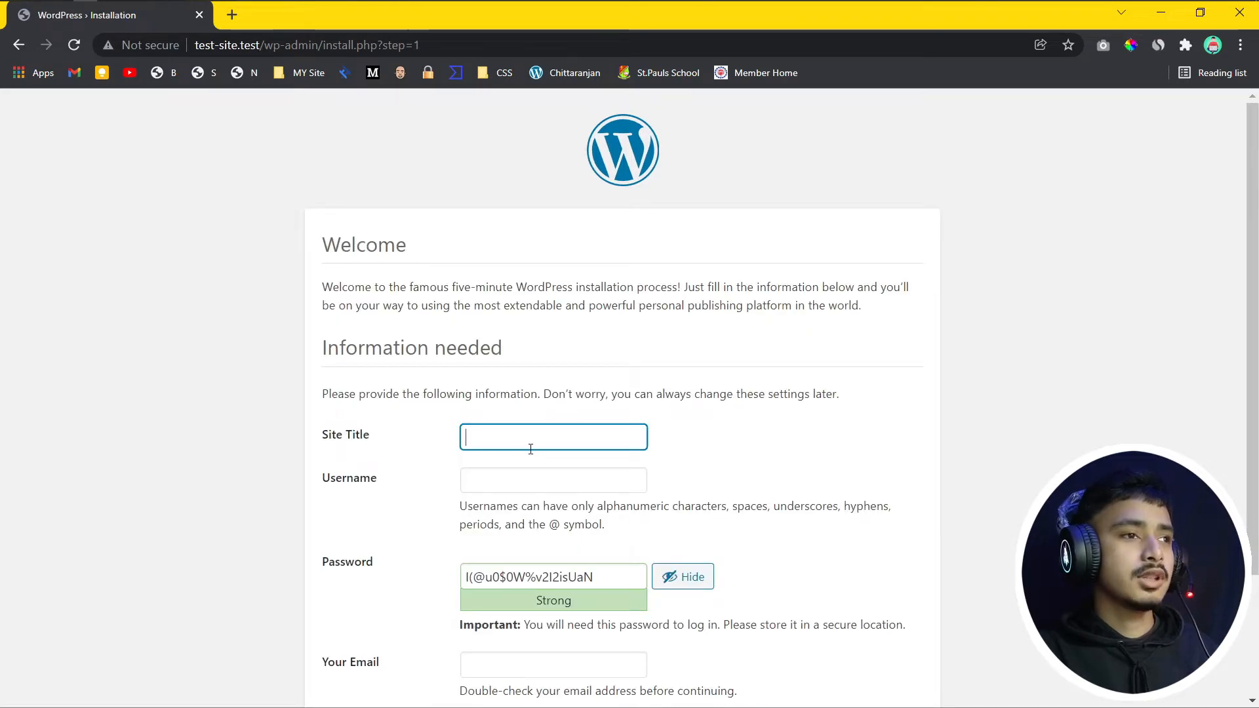
pyautogui.click(528, 441)
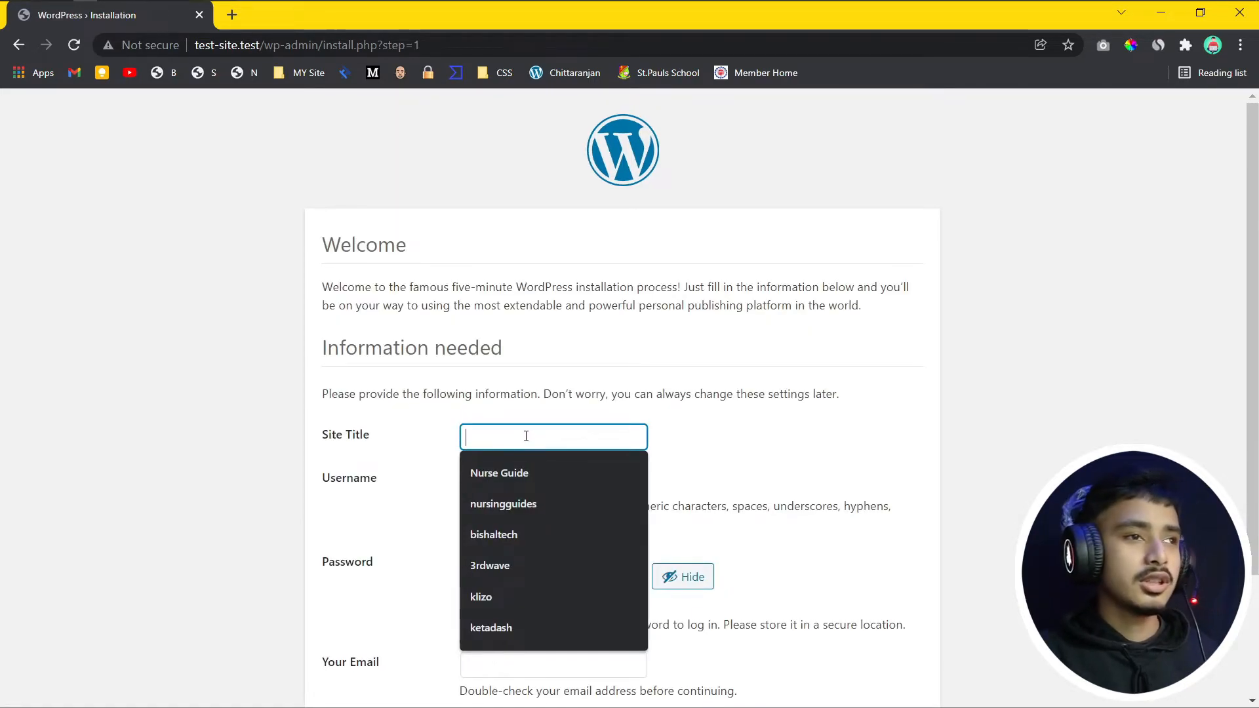
pyautogui.scroll(-3, 697, 407)
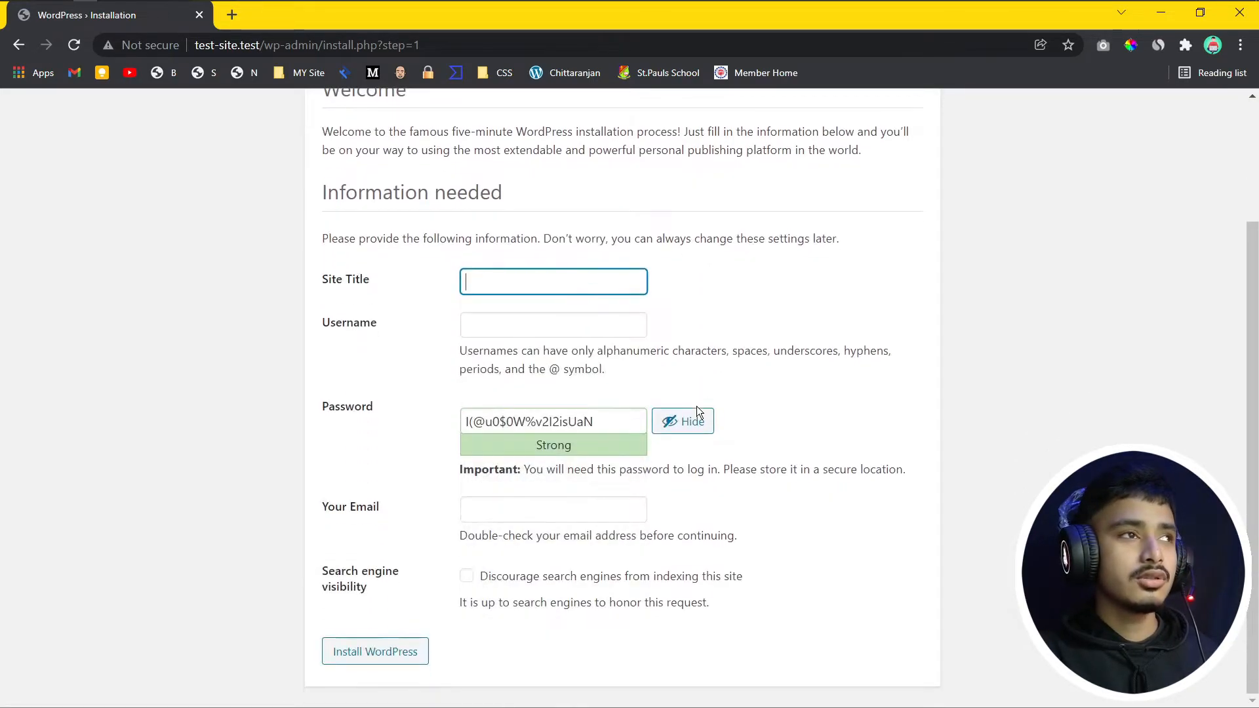
pyautogui.click(489, 282)
pyautogui.write('test site')
# Step: Enter test-site as the Username and select the generated password to replace it
pyautogui.press('Tab')
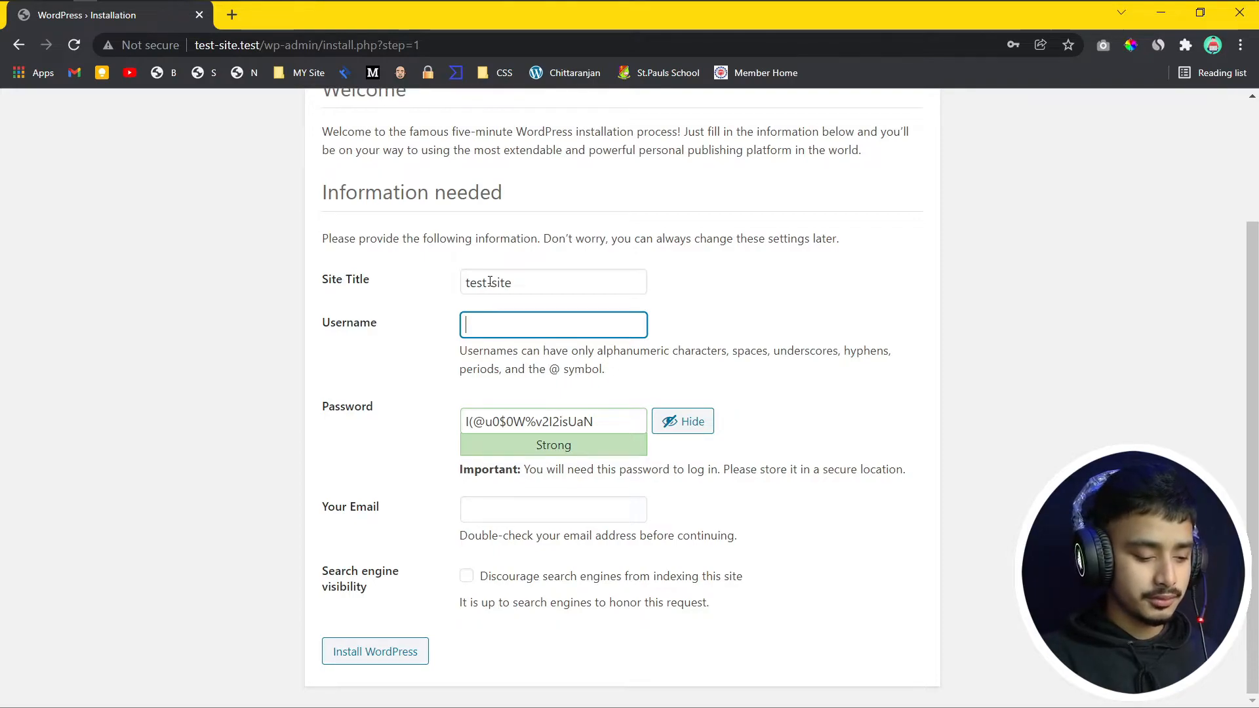
pyautogui.write('test-site')
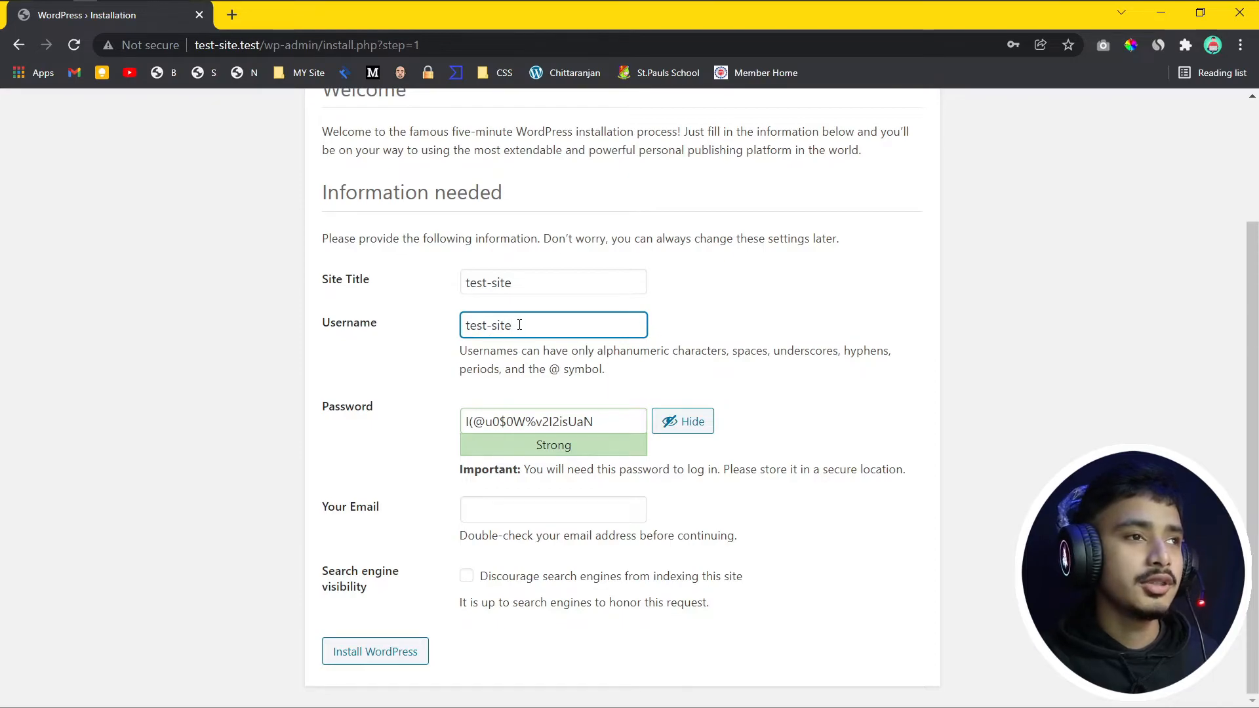
pyautogui.moveTo(604, 426); pyautogui.dragTo(457, 437)
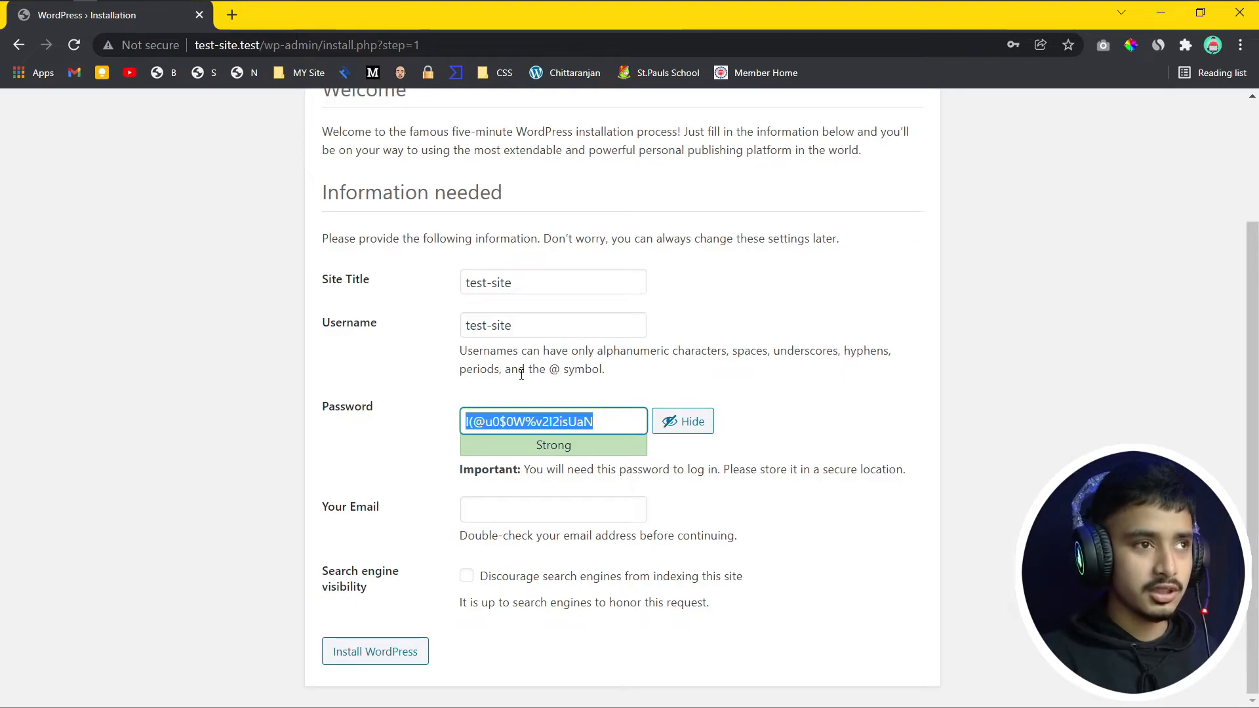
# Step: Type a short custom password, dismiss the browser's suggestion, and confirm use of a weak password
pyautogui.write('admin')
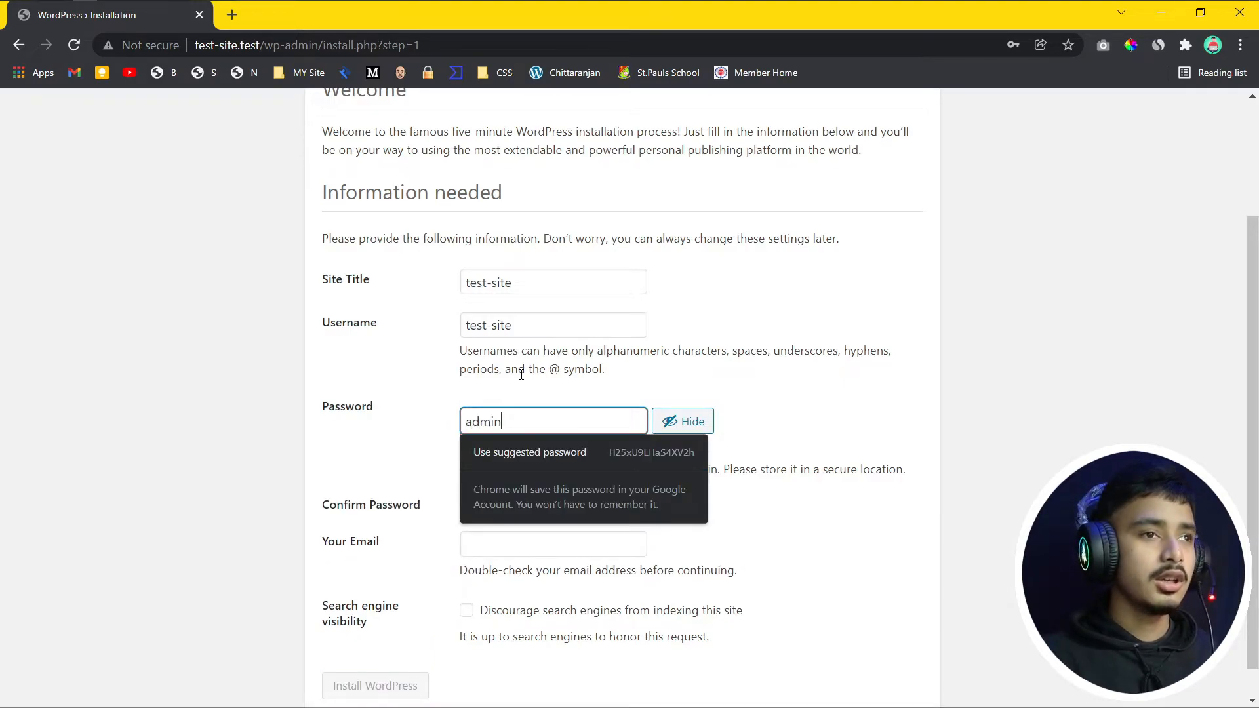
pyautogui.click(749, 376)
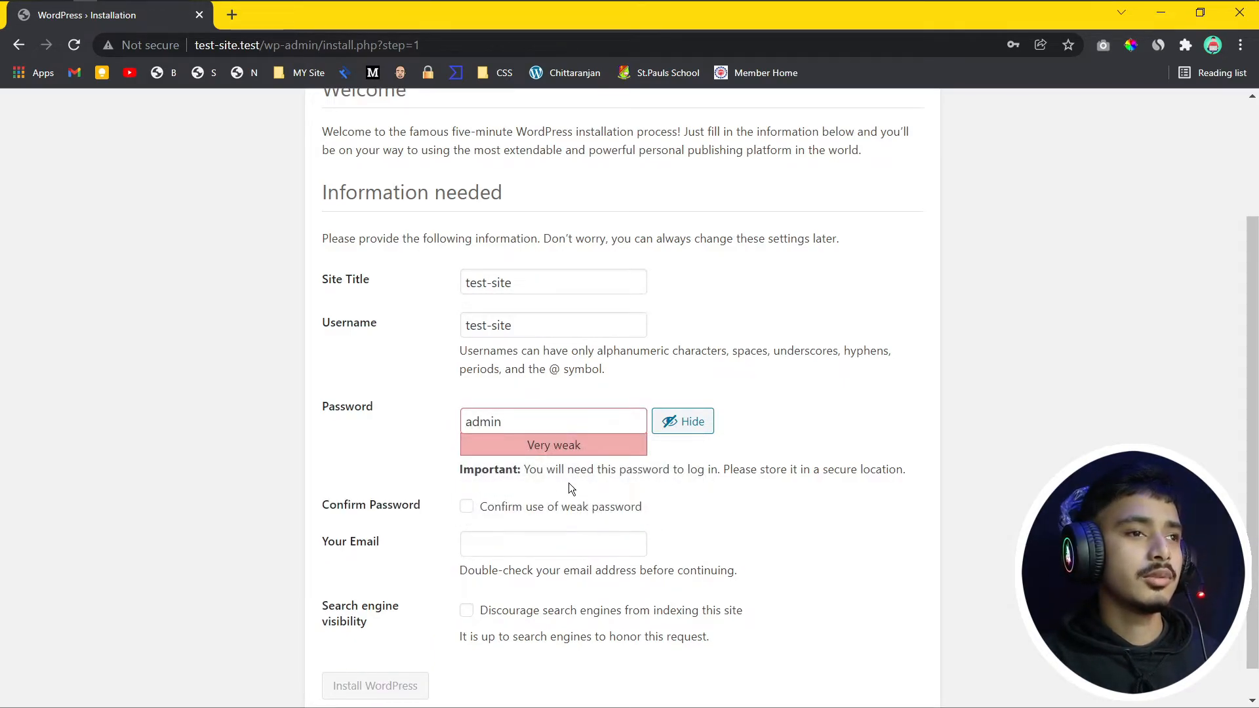
pyautogui.click(467, 510)
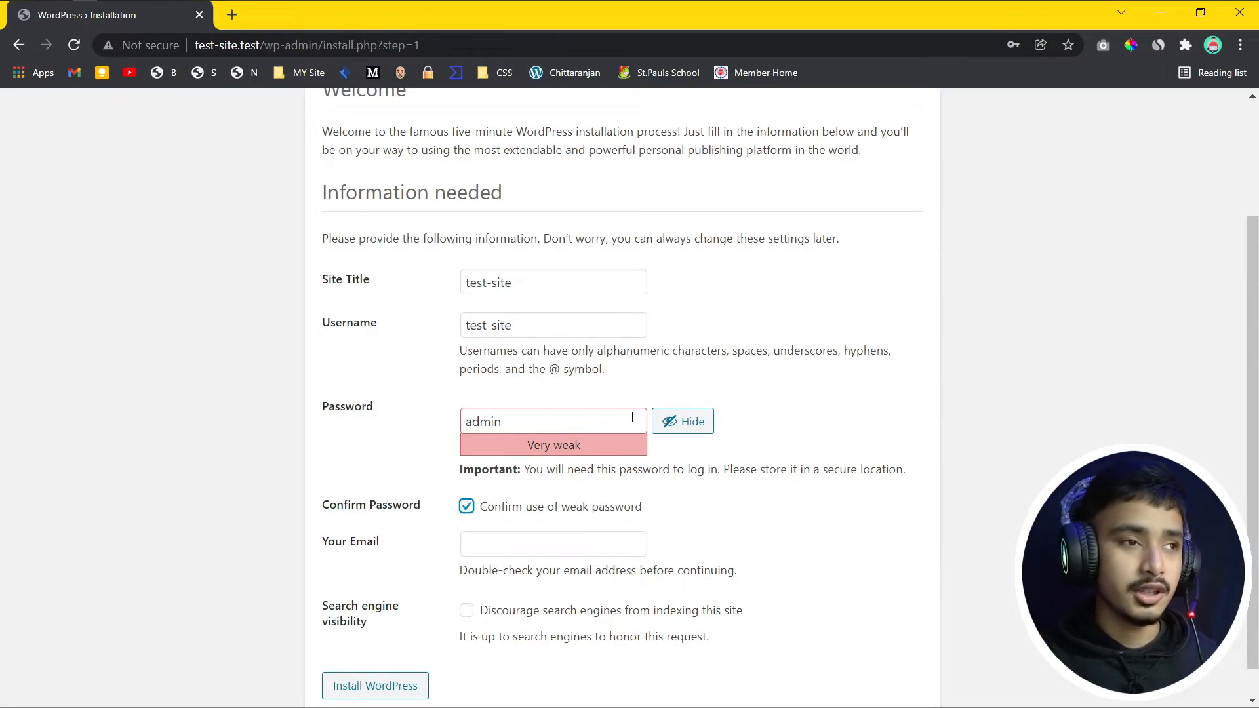
# Step: Fill in the saved admin e-mail address and run the WordPress installation
pyautogui.click(554, 544)
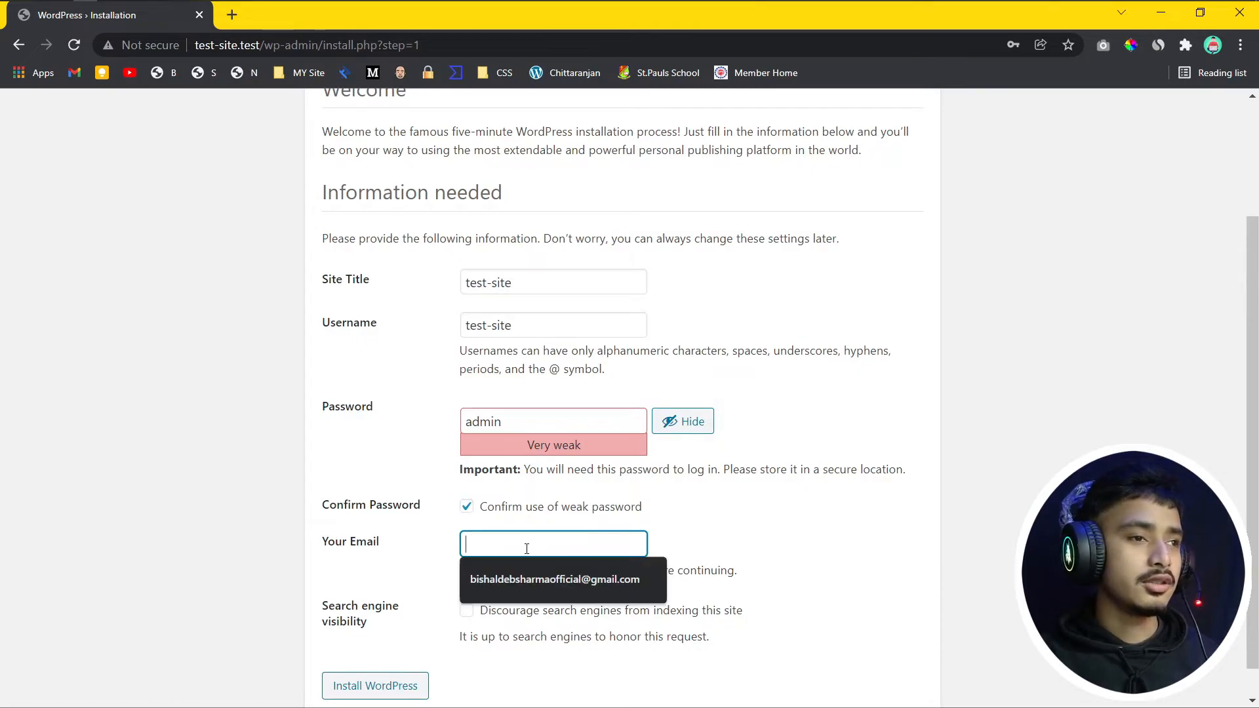
pyautogui.click(531, 569)
pyautogui.scroll(-1, 732, 527)
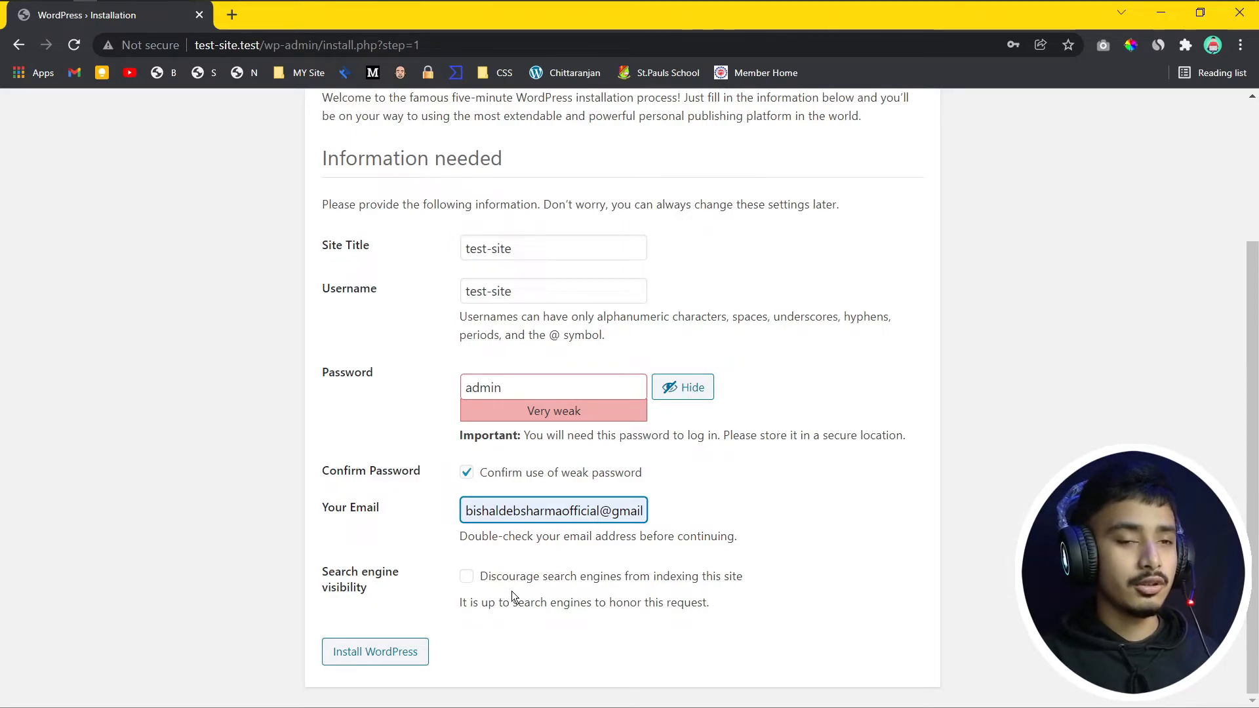
pyautogui.click(393, 654)
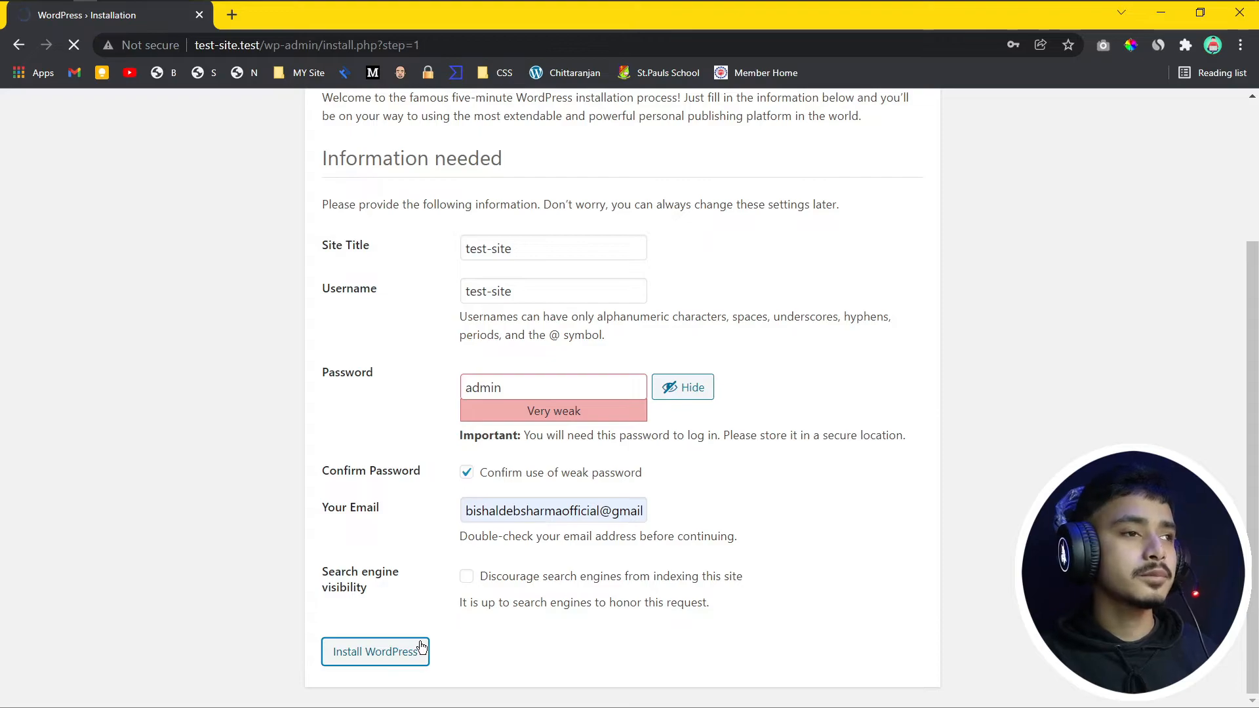
pyautogui.scroll(3, 678, 619)
pyautogui.scroll(-3, 689, 617)
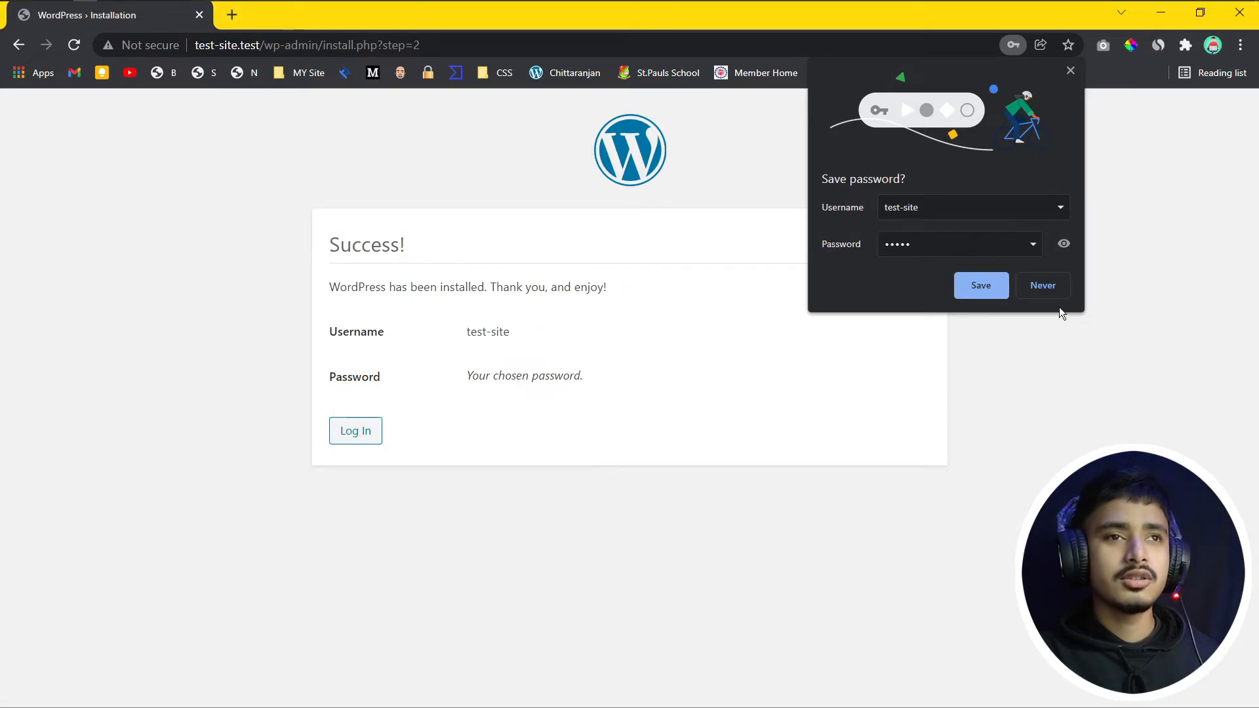
# Step: Decline saving the password, go to the login page, and enter username test-site
pyautogui.click(1055, 286)
pyautogui.click(355, 433)
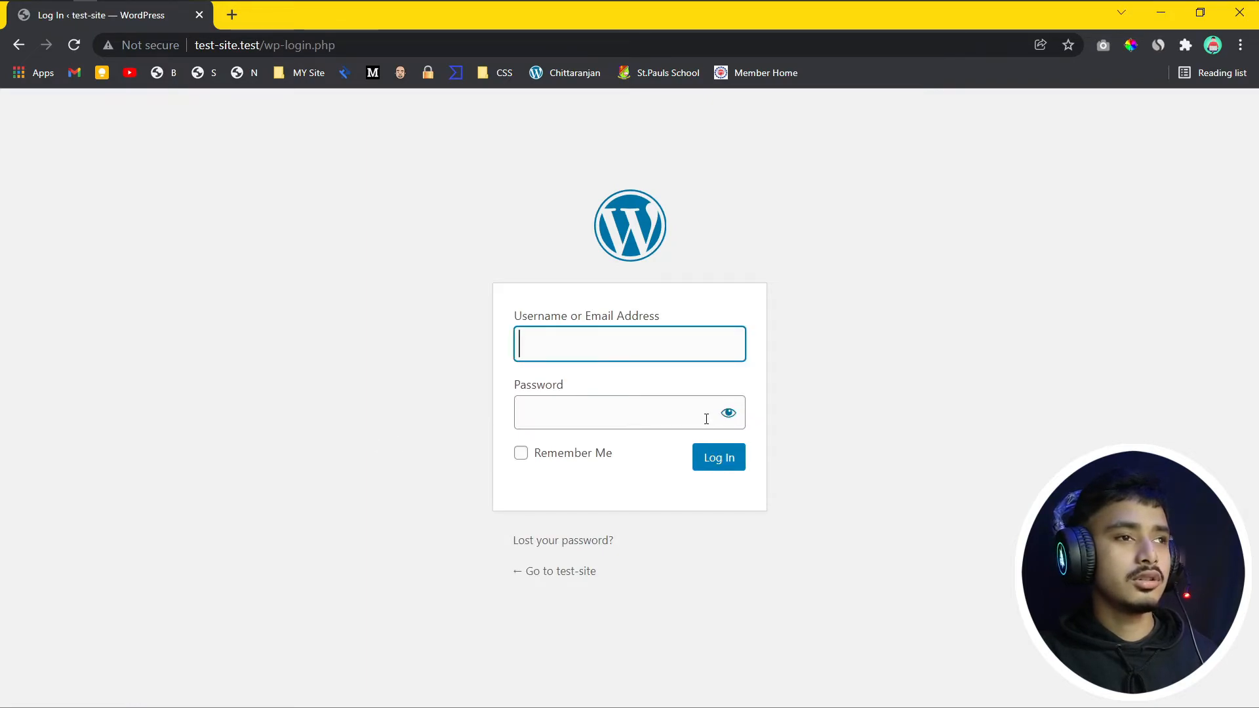
pyautogui.click(574, 349)
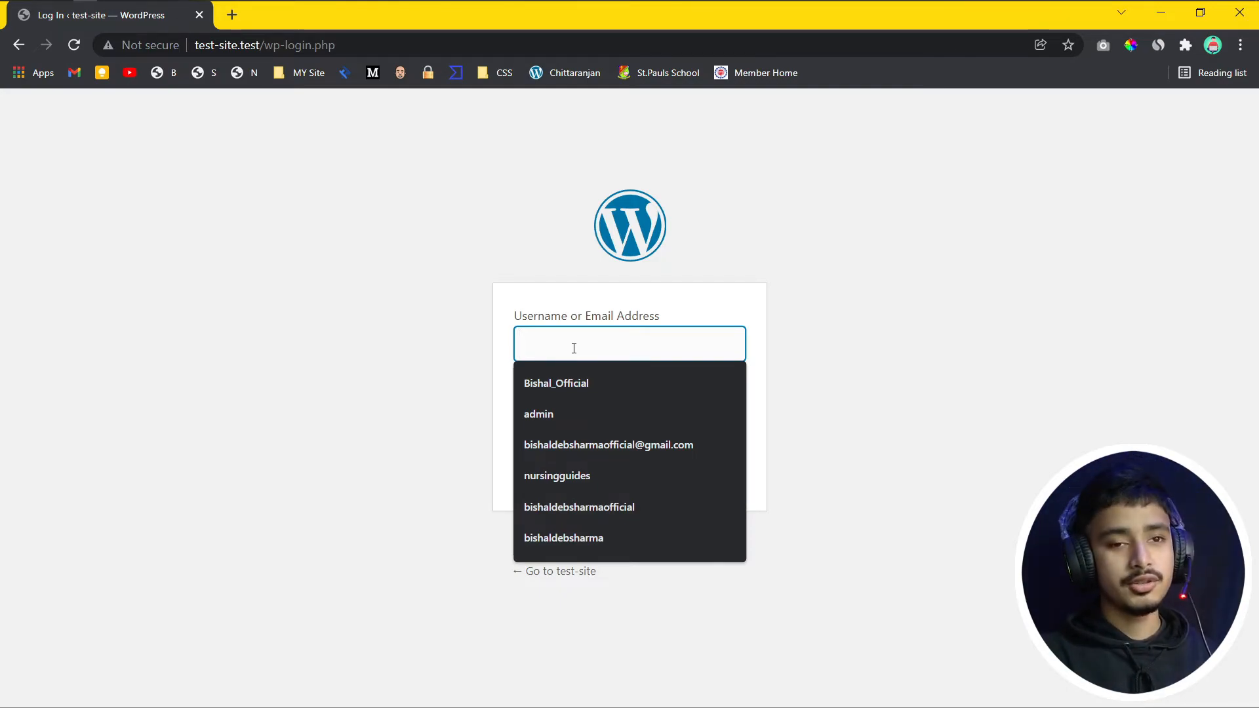
pyautogui.click(753, 308)
pyautogui.click(537, 351)
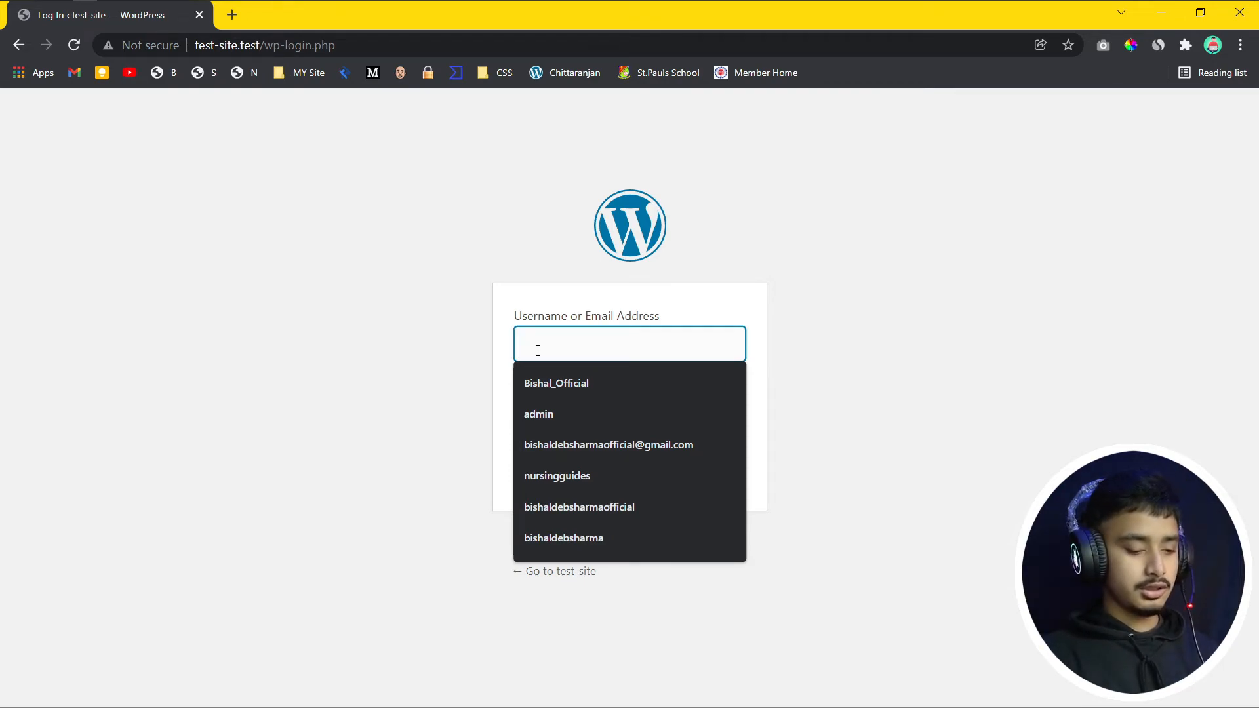
pyautogui.write('test-site')
# Step: Enter the password, tick Remember Me, and submit the login
pyautogui.click(556, 408)
pyautogui.write('••••')
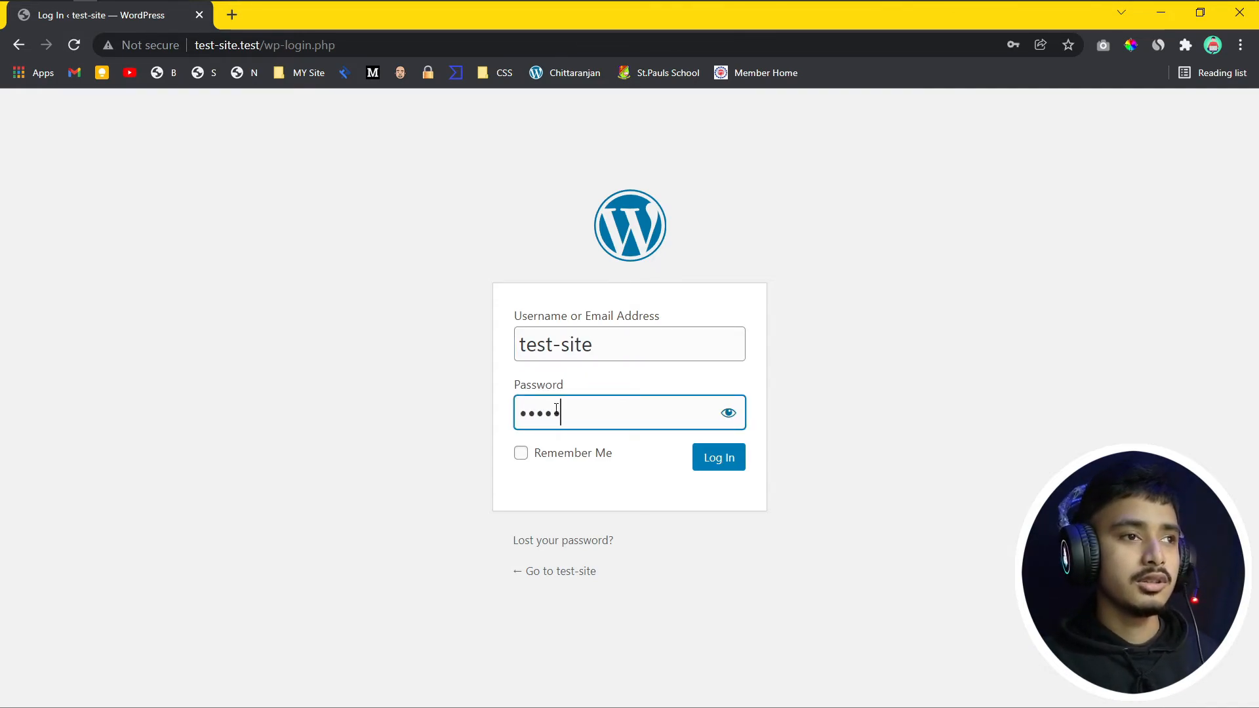
pyautogui.click(521, 453)
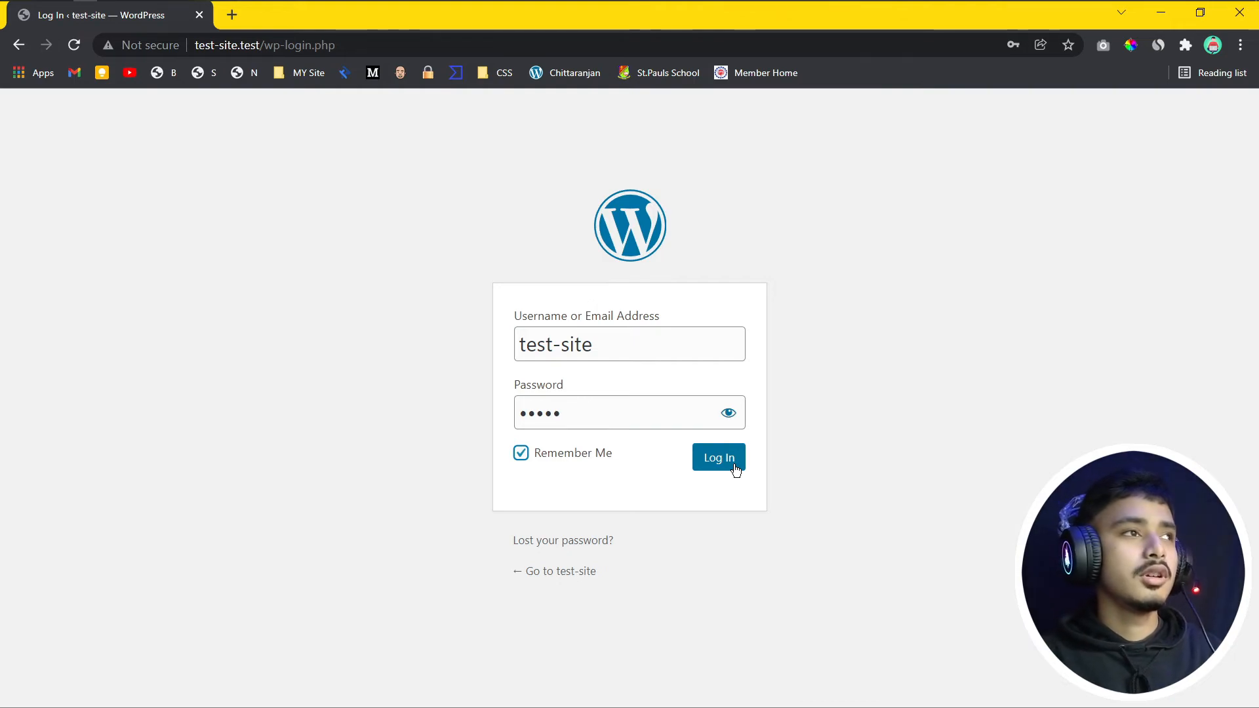
pyautogui.click(733, 465)
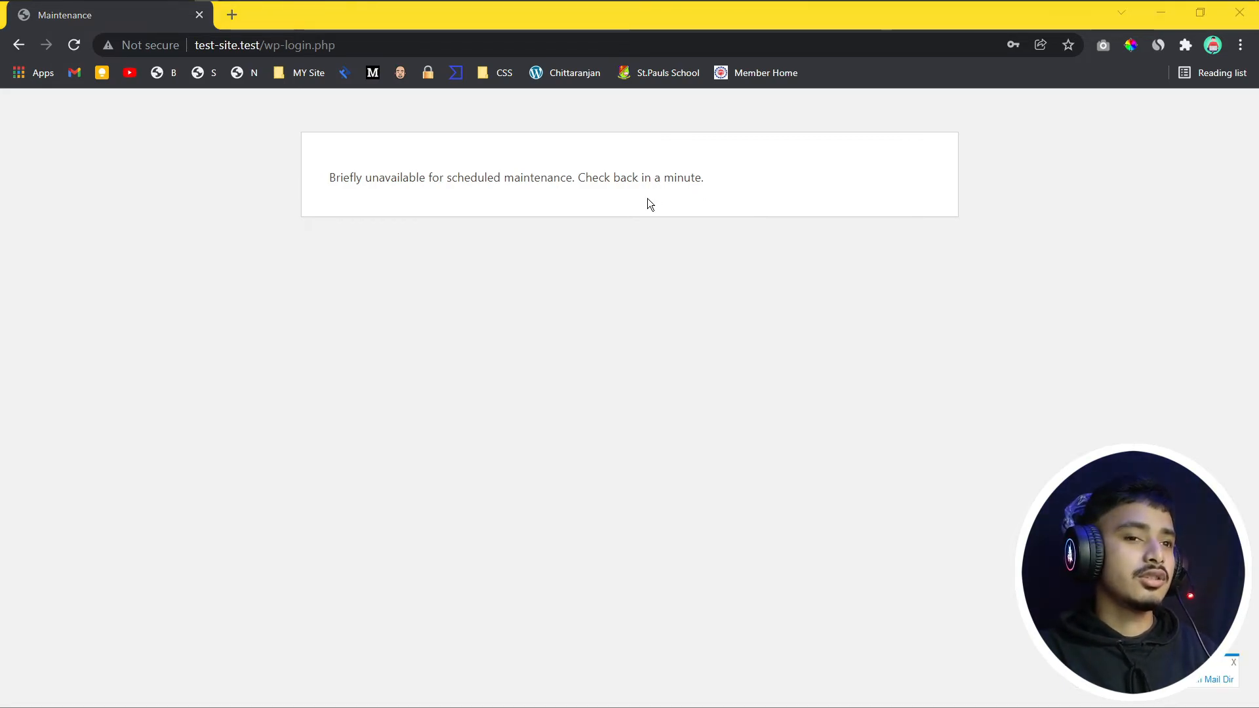
# Step: Reload past the maintenance notice into the Dashboard, and view the Hello world front page in a new tab
pyautogui.click(71, 45)
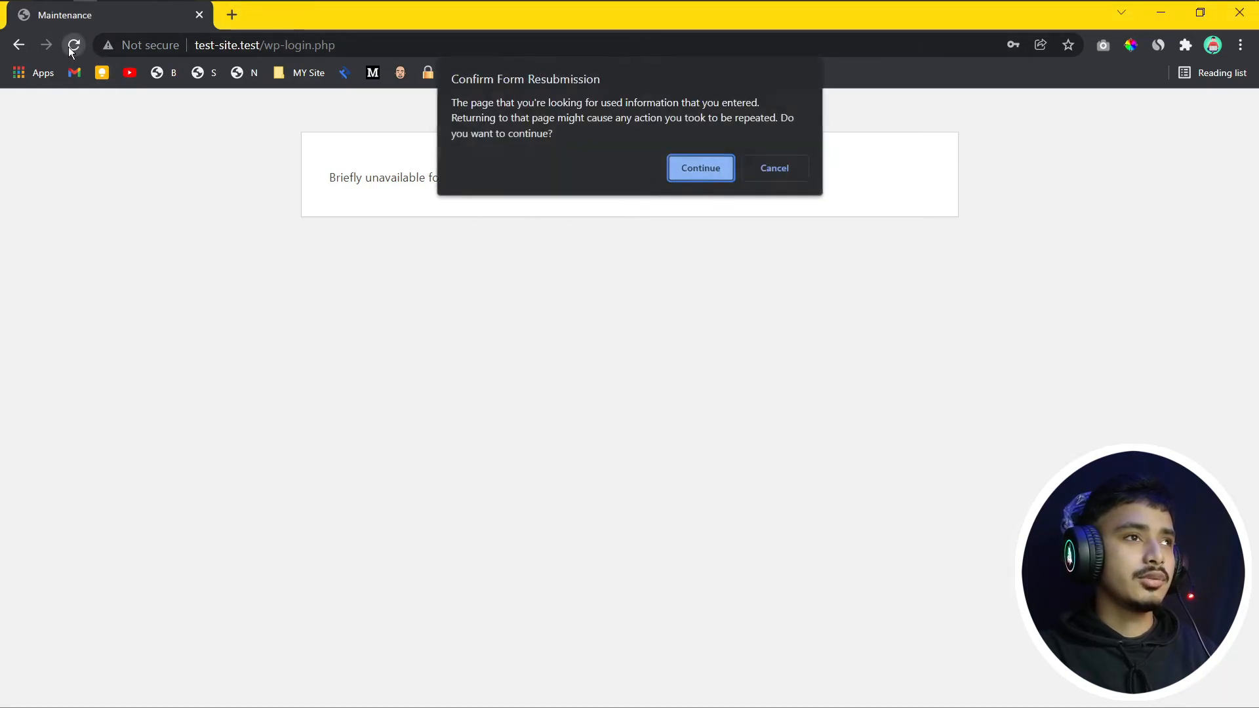
pyautogui.click(700, 170)
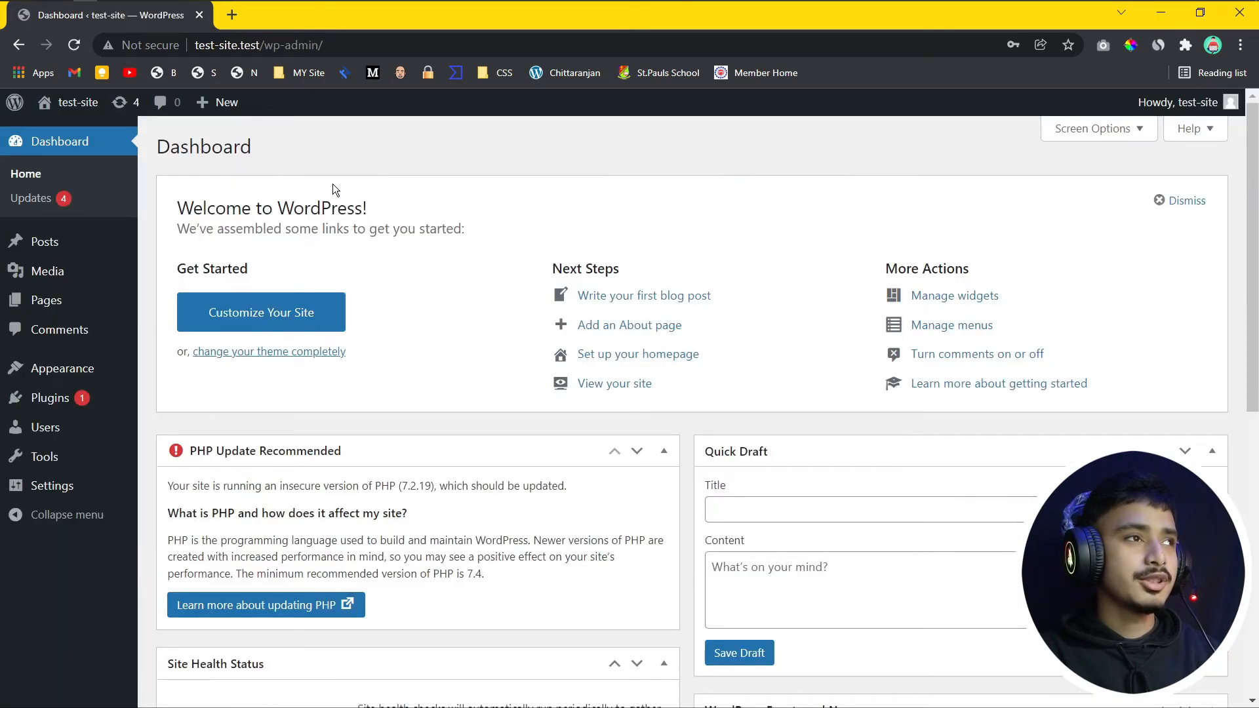
pyautogui.middleClick(60, 112)
pyautogui.click(282, 17)
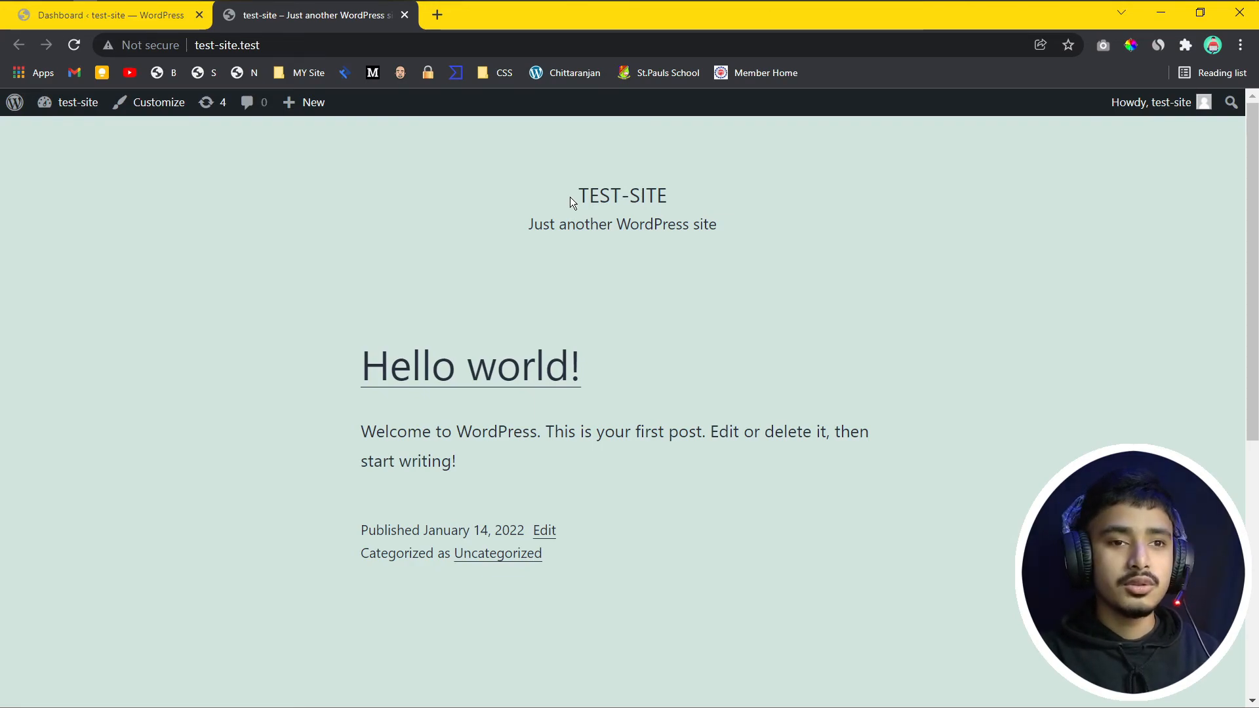
pyautogui.click(146, 23)
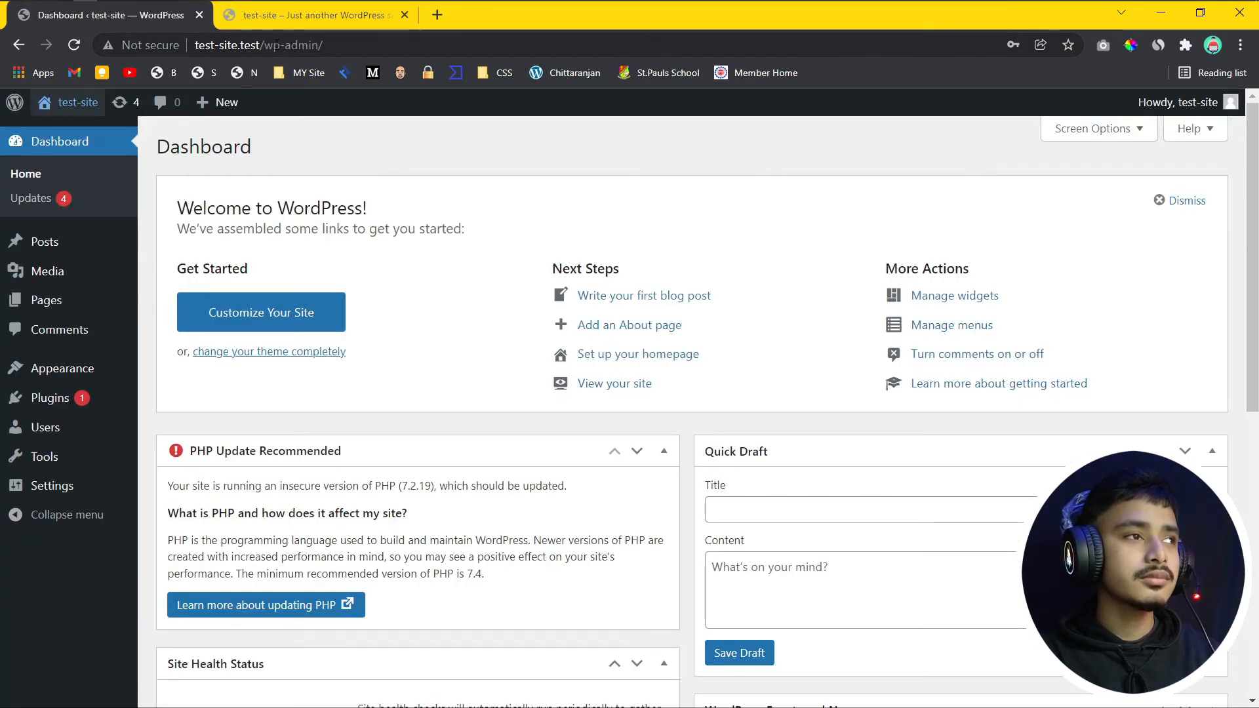